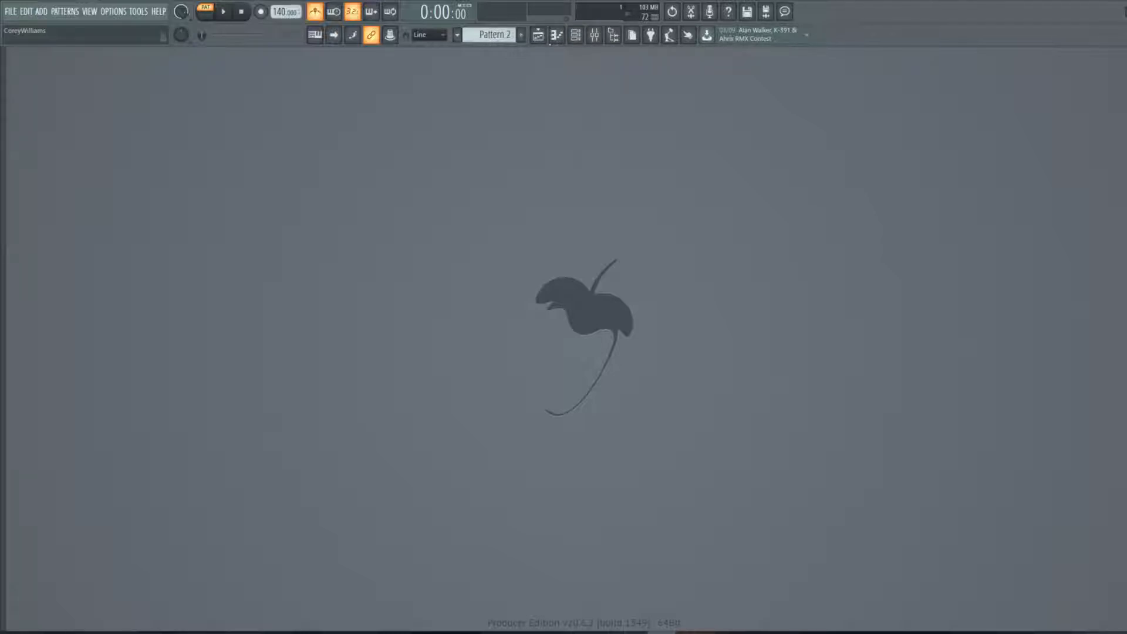
- Open the channel rack and reposition its window so the channel names and step grid are in view
{"action": "left_click", "coordinate": [576, 35]}
{"action": "left_click", "coordinate": [577, 35]}
{"action": "left_click", "coordinate": [576, 35]}
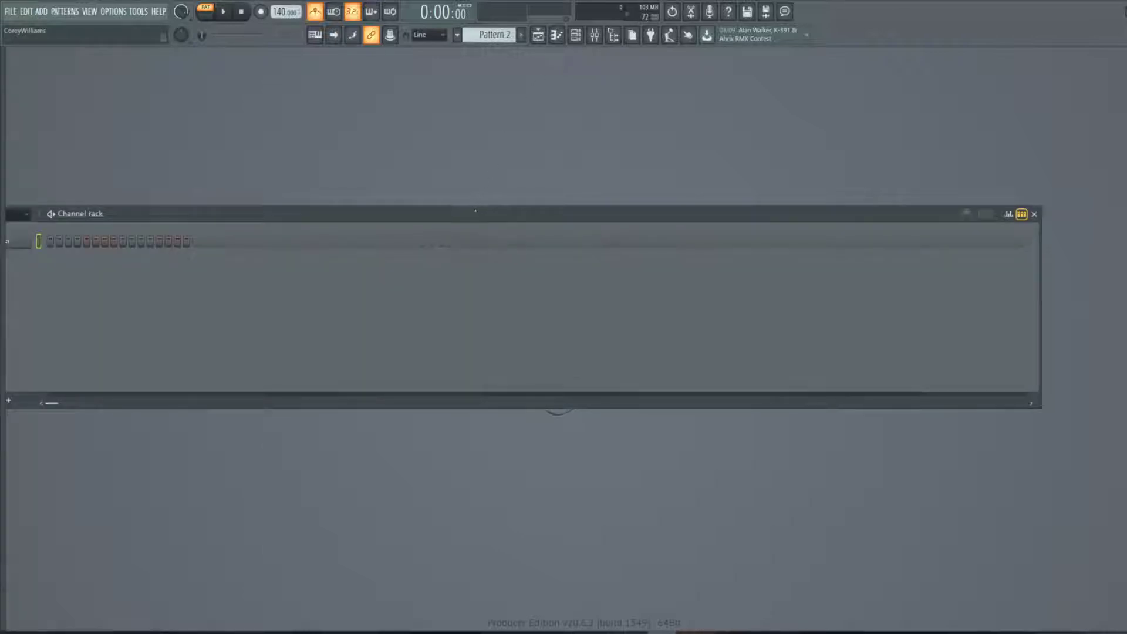
{"action": "left_click_drag", "start_coordinate": [475, 210], "coordinate": [591, 190]}
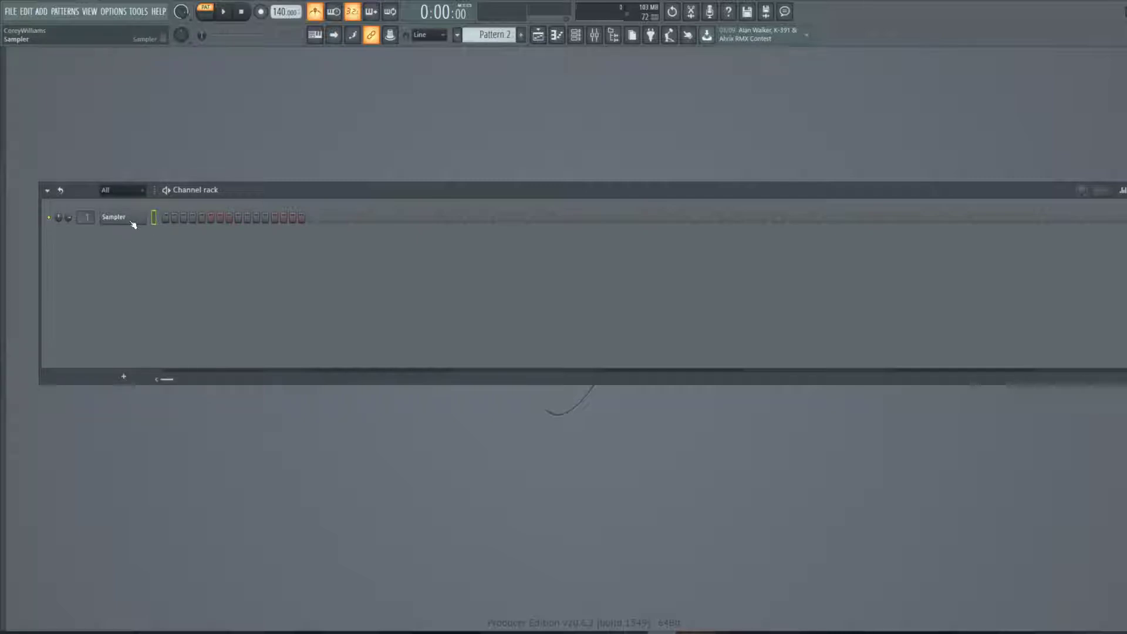
{"action": "left_click_drag", "start_coordinate": [136, 232], "coordinate": [124, 215]}
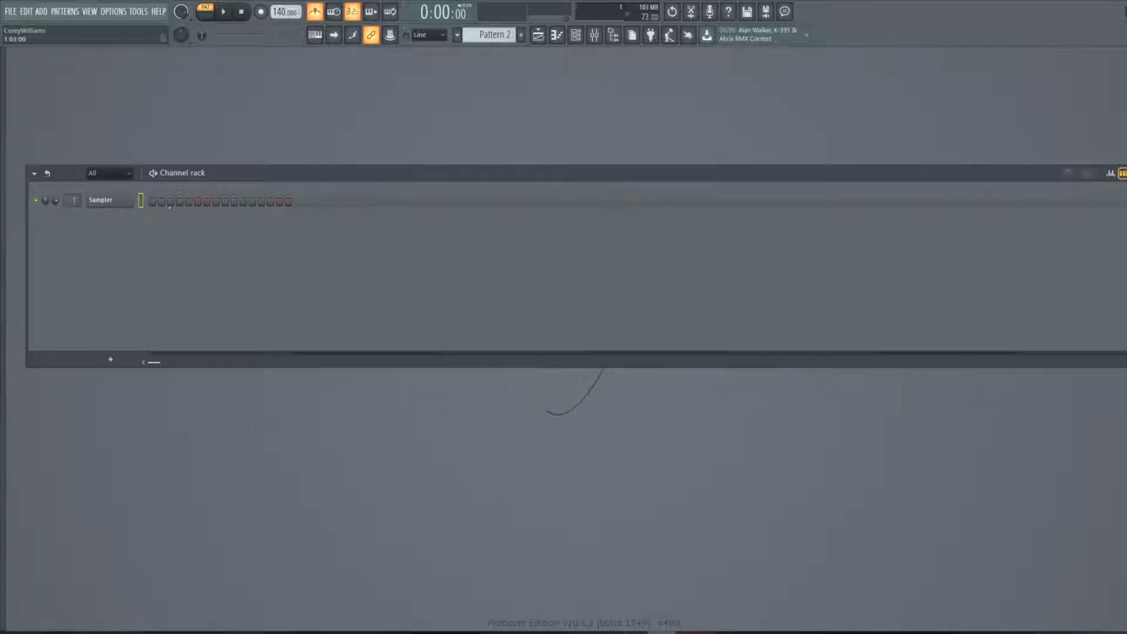
- Insert a FLEX instrument channel into the channel rack and move its plugin window clear of the channel names
{"action": "right_click", "coordinate": [117, 202]}
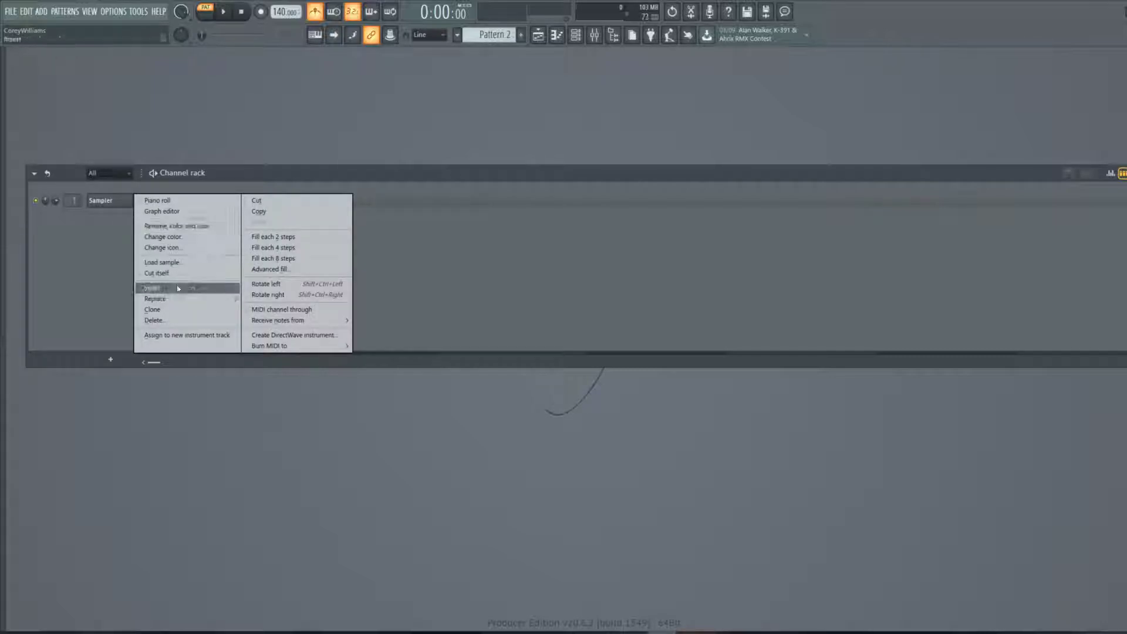
{"action": "mouse_move", "coordinate": [179, 288]}
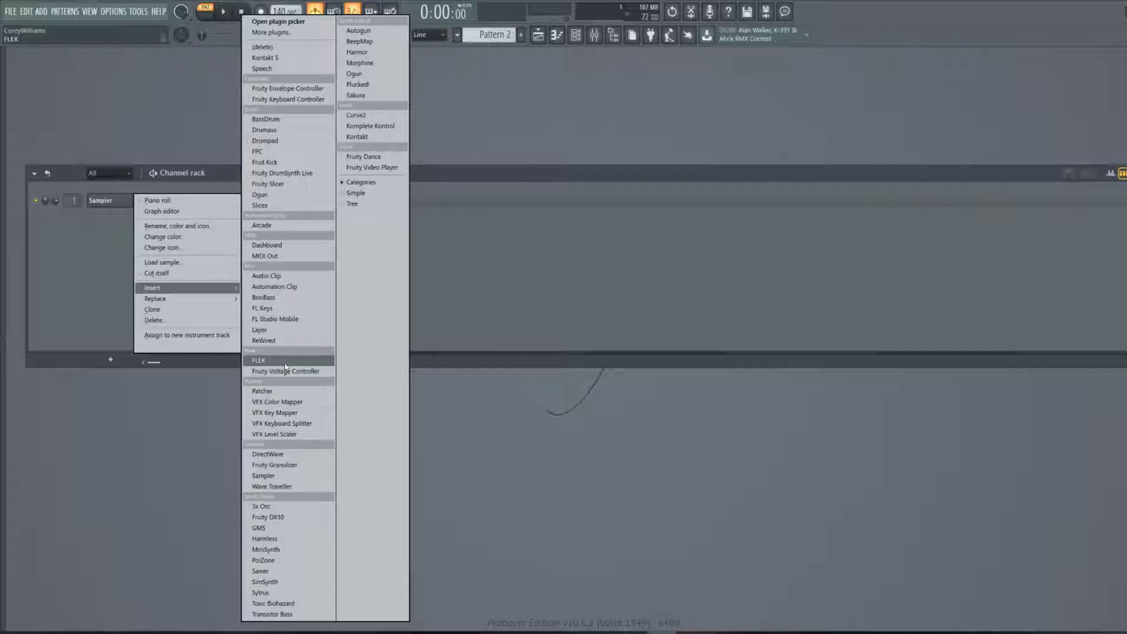
{"action": "left_click", "coordinate": [285, 362]}
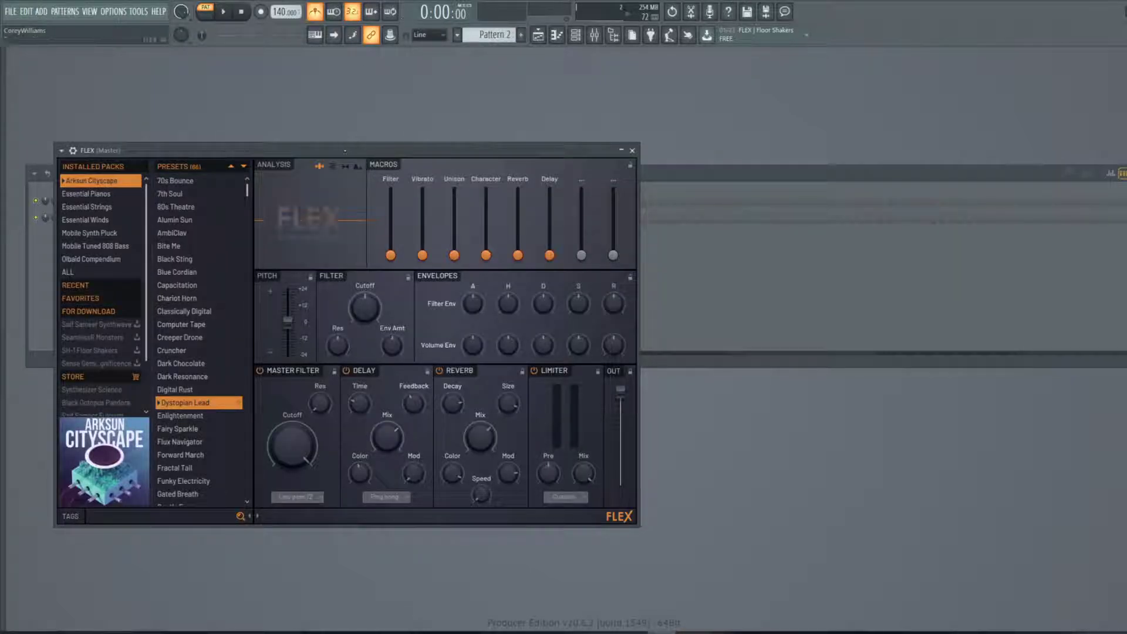
{"action": "left_click_drag", "start_coordinate": [344, 151], "coordinate": [600, 186]}
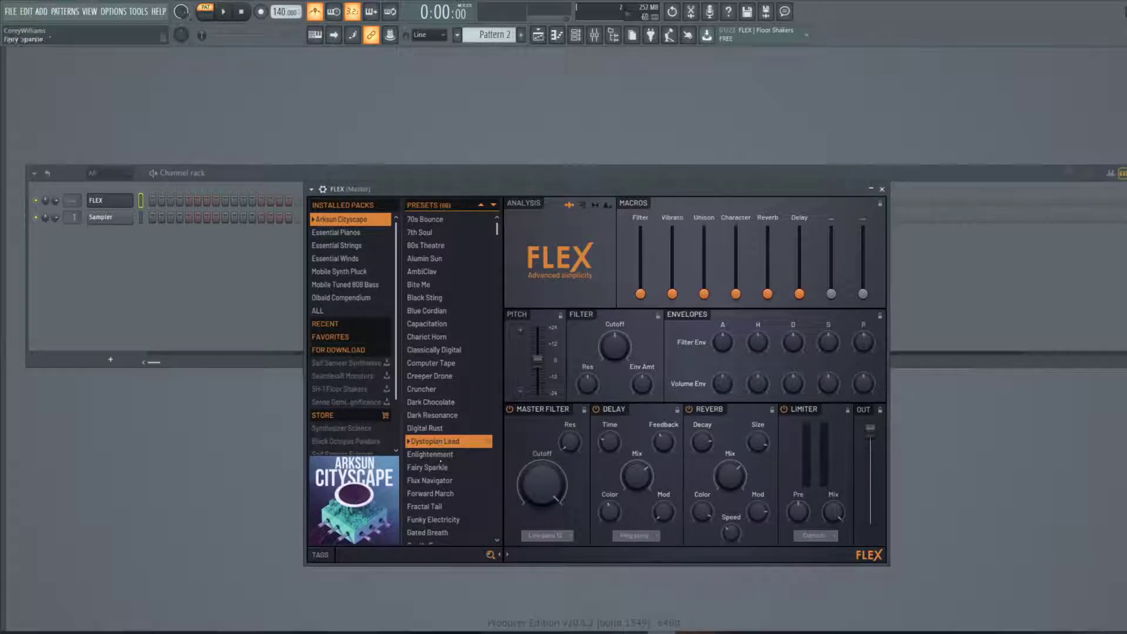
- Try several Arksun Cityscape presets in FLEX, load Fractal Tail and close the plugin window
{"action": "left_click", "coordinate": [441, 456]}
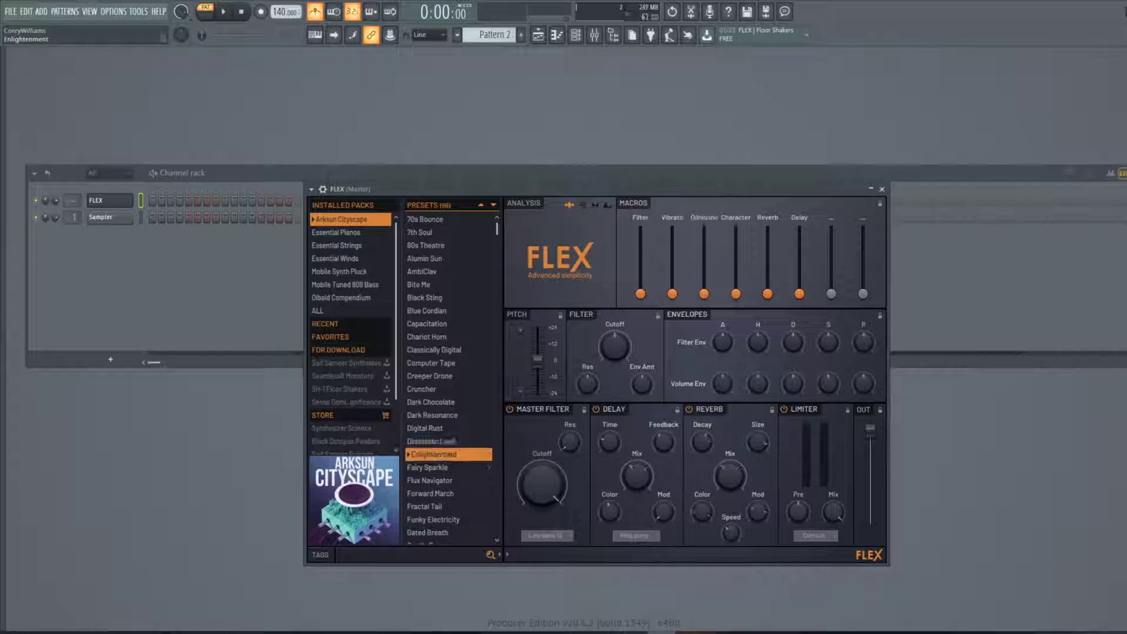
{"action": "scroll", "coordinate": [440, 456], "scroll_direction": "down", "scroll_amount": 2}
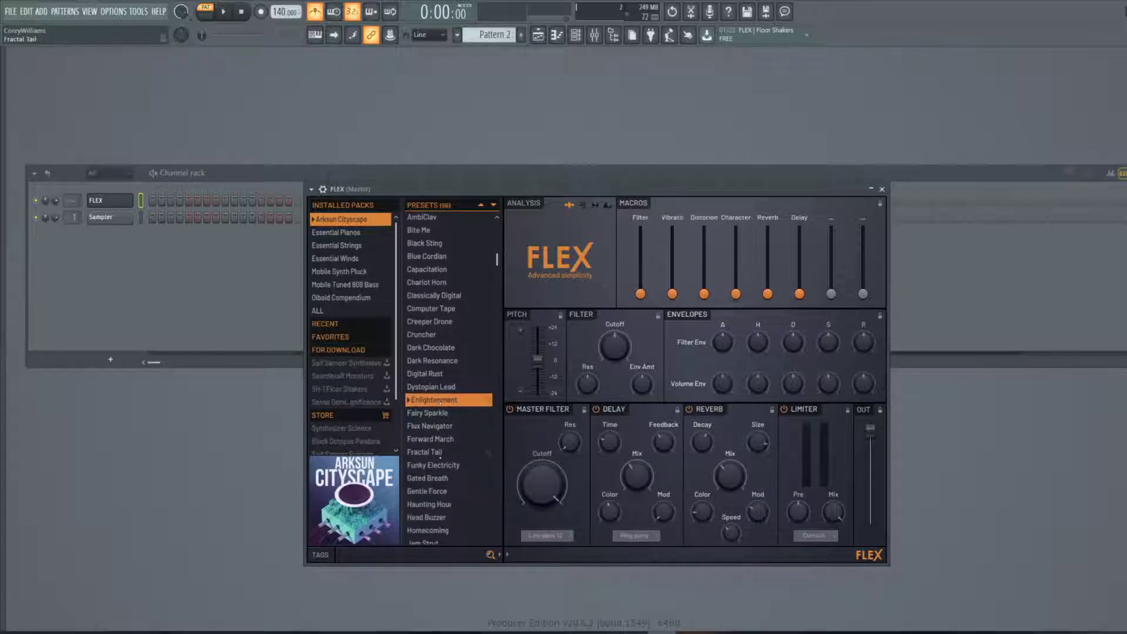
{"action": "left_click", "coordinate": [441, 454]}
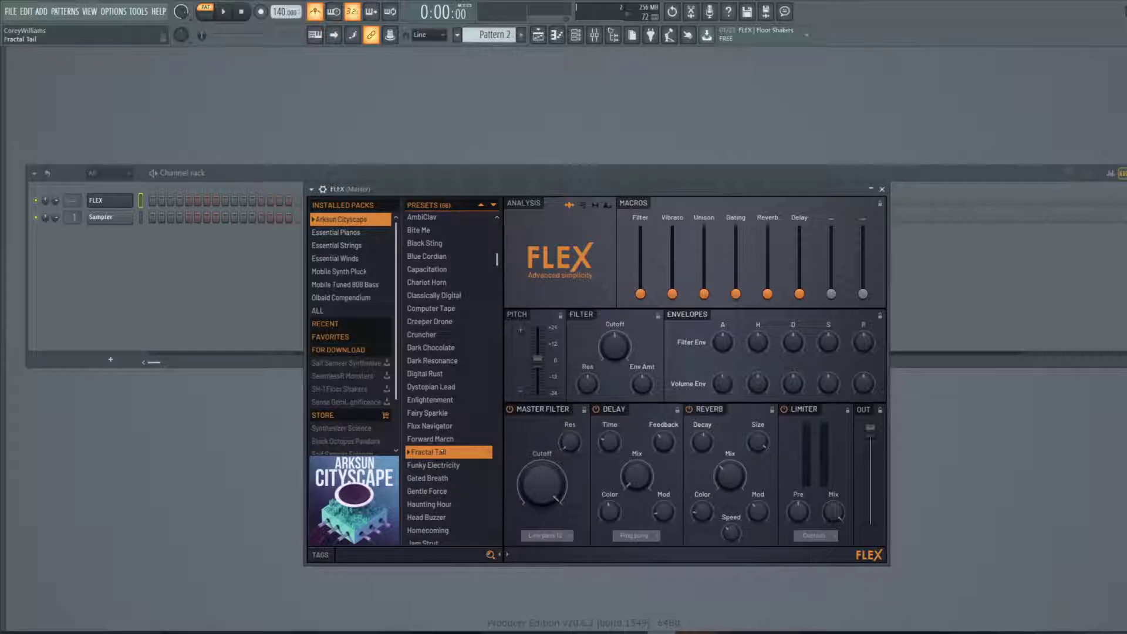
{"action": "left_click", "coordinate": [443, 440]}
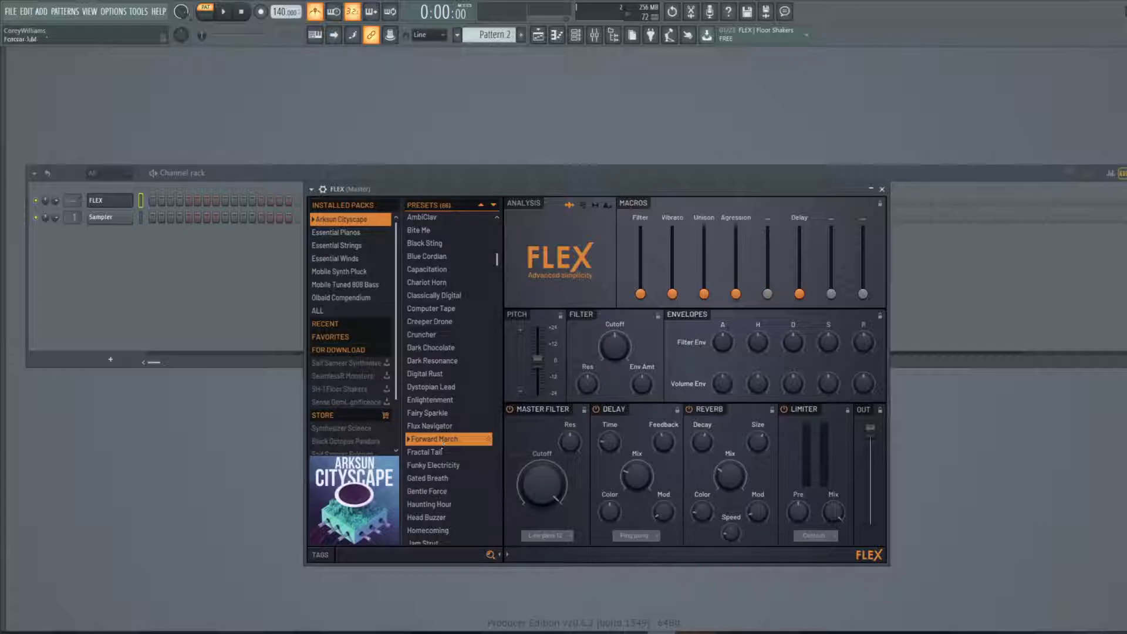
{"action": "left_click", "coordinate": [442, 451]}
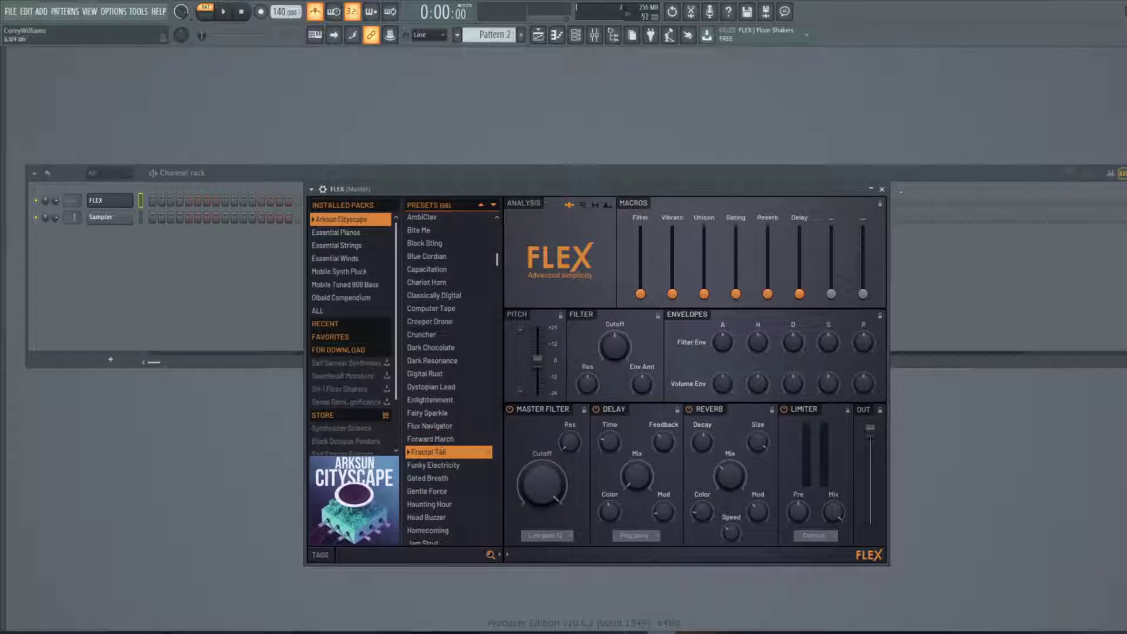
{"action": "left_click", "coordinate": [882, 189]}
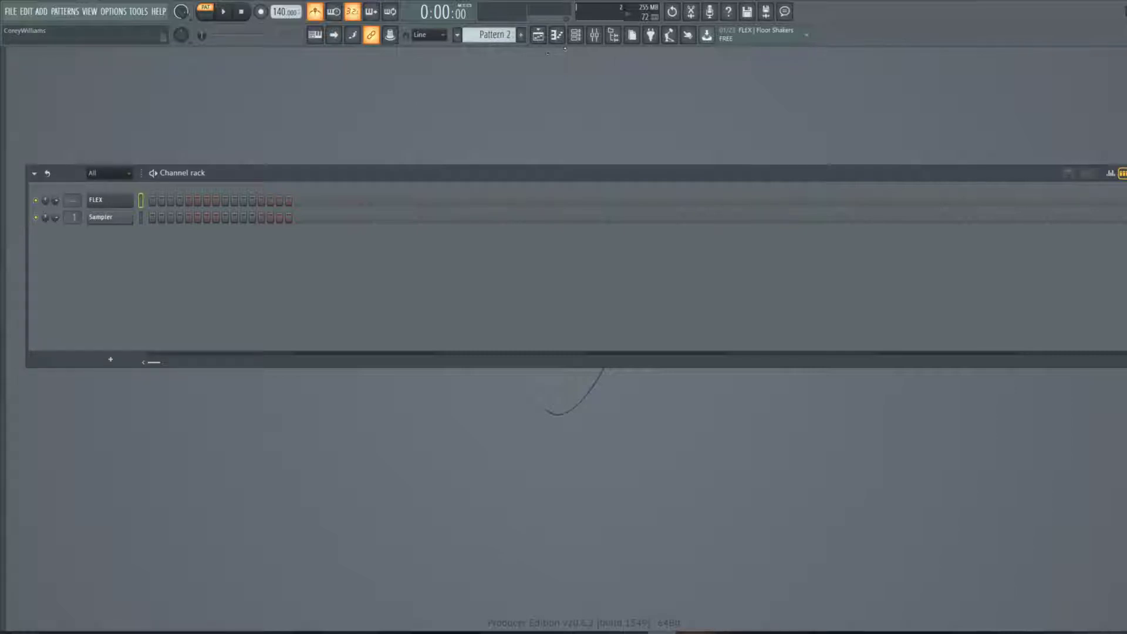
- Audition FLEX on the first four steps of the pattern and turn off the metronome
{"action": "left_click_drag", "start_coordinate": [152, 200], "coordinate": [180, 200]}
{"action": "left_click", "coordinate": [227, 12]}
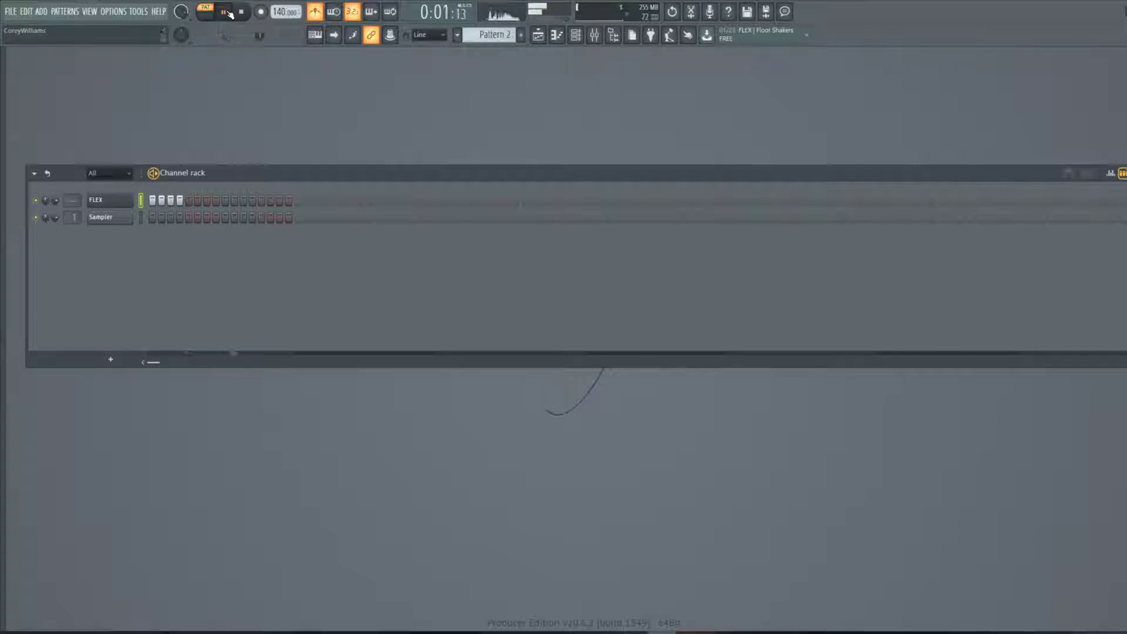
{"action": "left_click", "coordinate": [317, 13]}
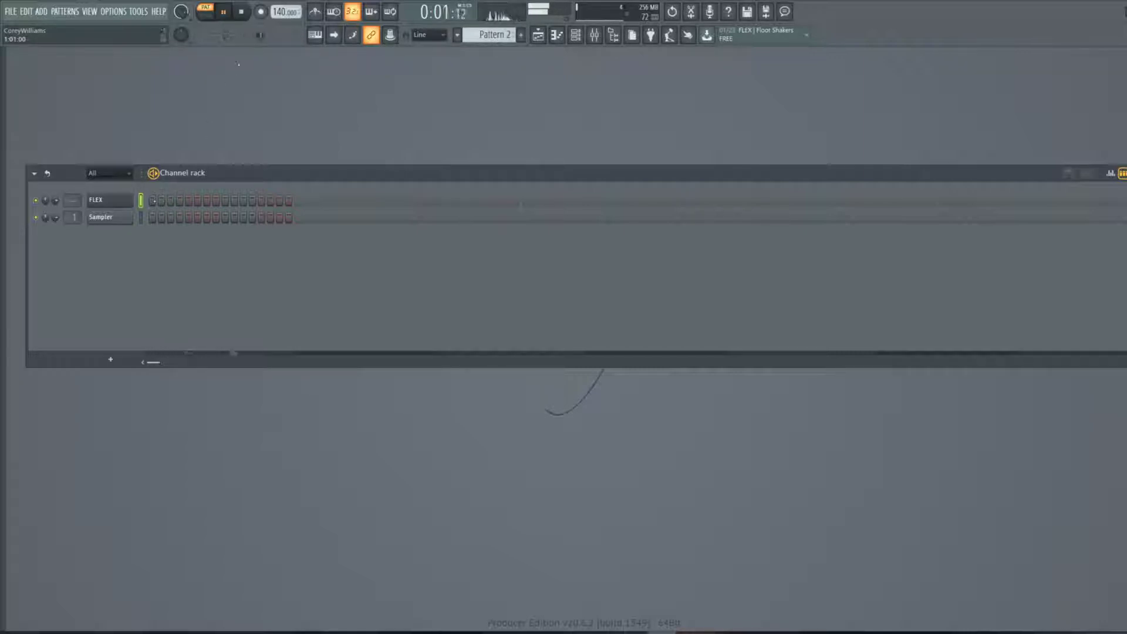
{"action": "key", "text": "space"}
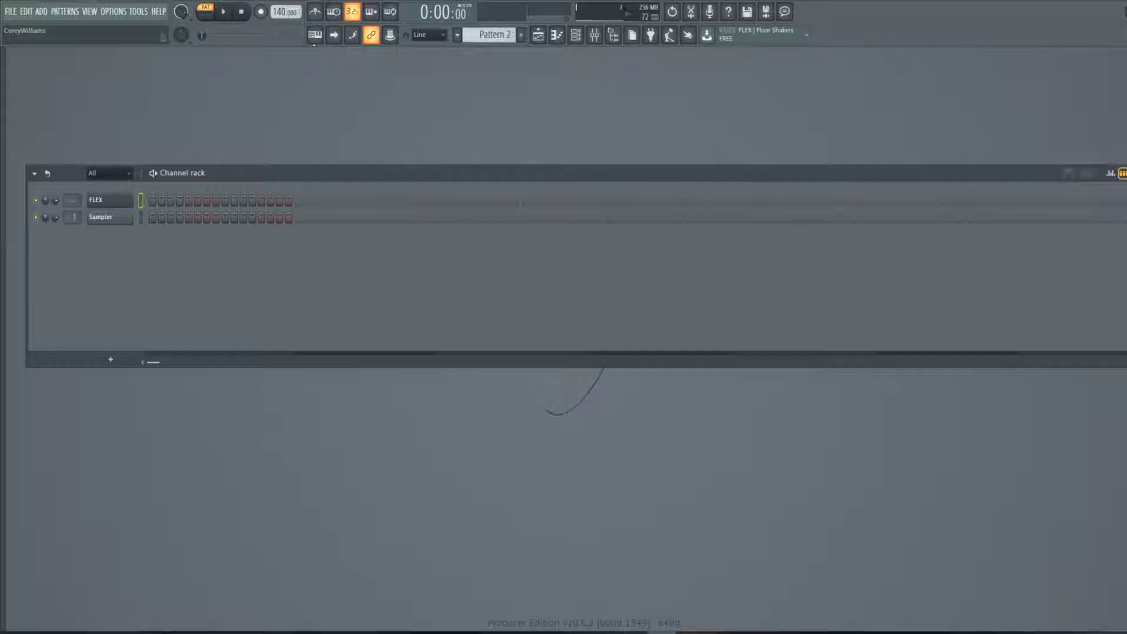
- Open the FLEX channel's piano roll and audition keys from C5 upward on its keyboard
{"action": "key", "text": "F7"}
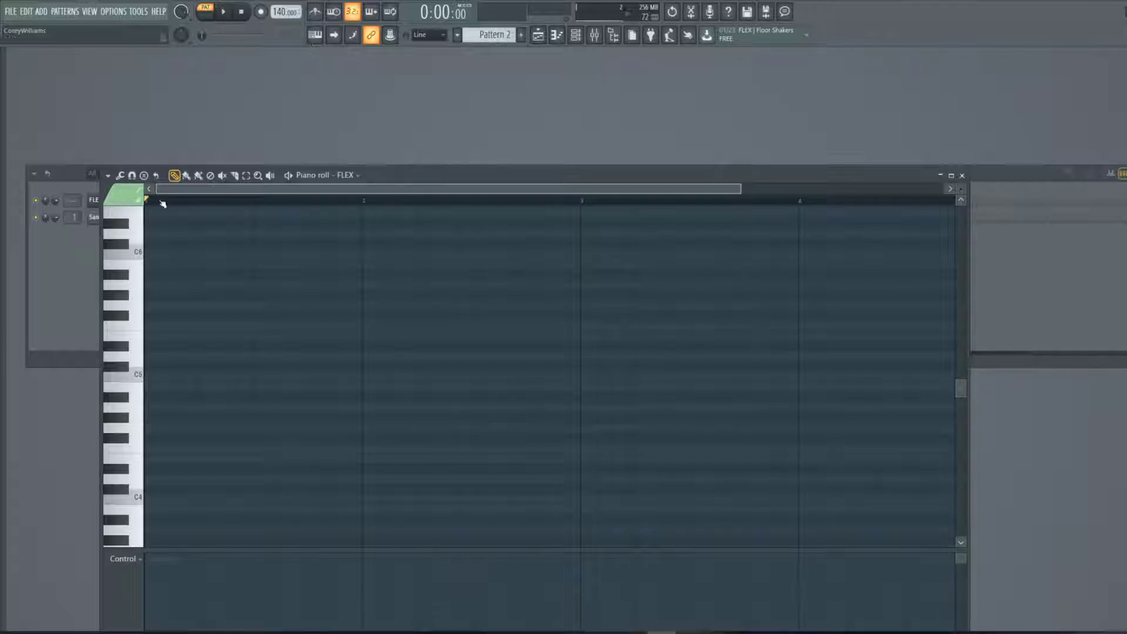
{"action": "left_click", "coordinate": [137, 374]}
{"action": "scroll", "coordinate": [141, 376], "scroll_direction": "down", "scroll_amount": 1}
{"action": "left_click", "coordinate": [138, 345]}
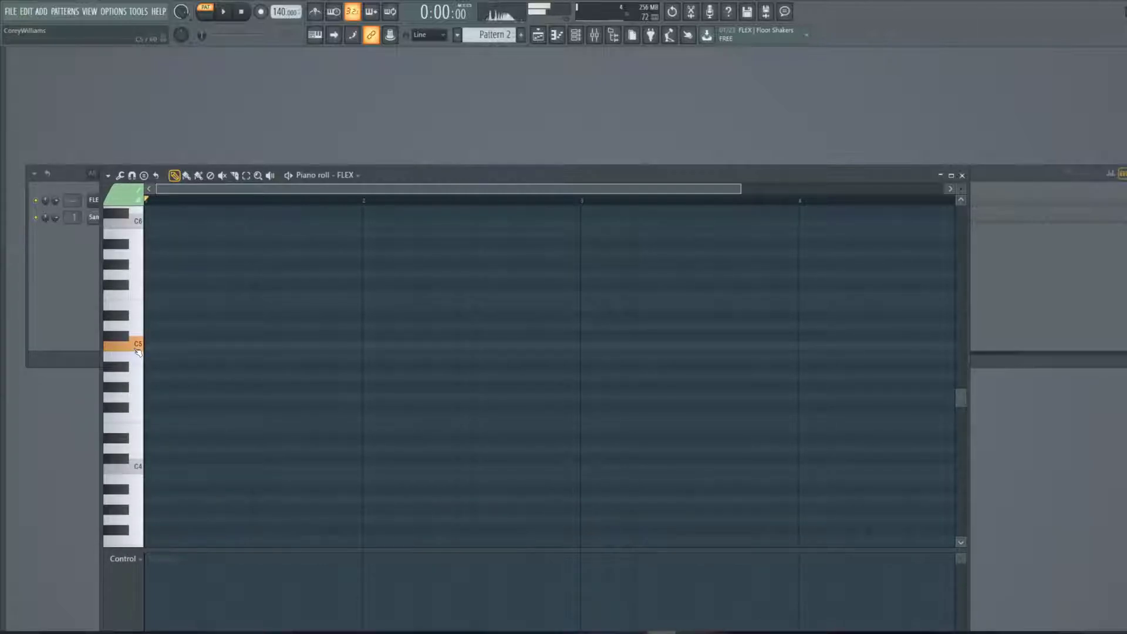
{"action": "left_click", "coordinate": [138, 342]}
{"action": "left_click", "coordinate": [138, 327]}
{"action": "left_click", "coordinate": [137, 308]}
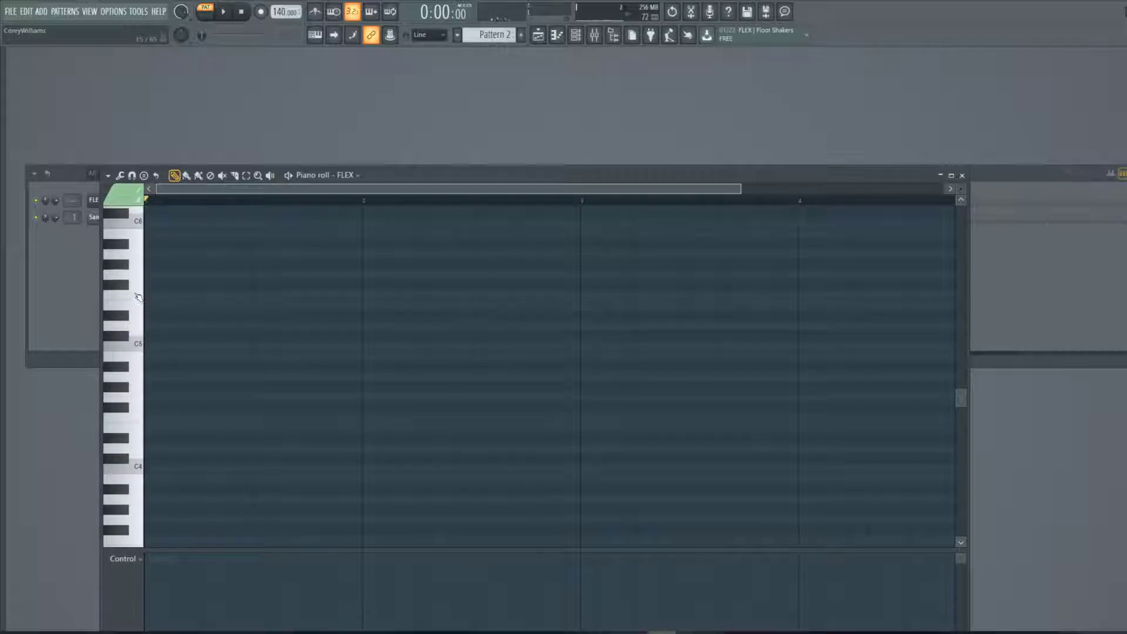
{"action": "left_click", "coordinate": [138, 297]}
{"action": "left_click", "coordinate": [138, 275]}
{"action": "left_click", "coordinate": [138, 241]}
{"action": "scroll", "coordinate": [147, 271], "scroll_direction": "up", "scroll_amount": 1}
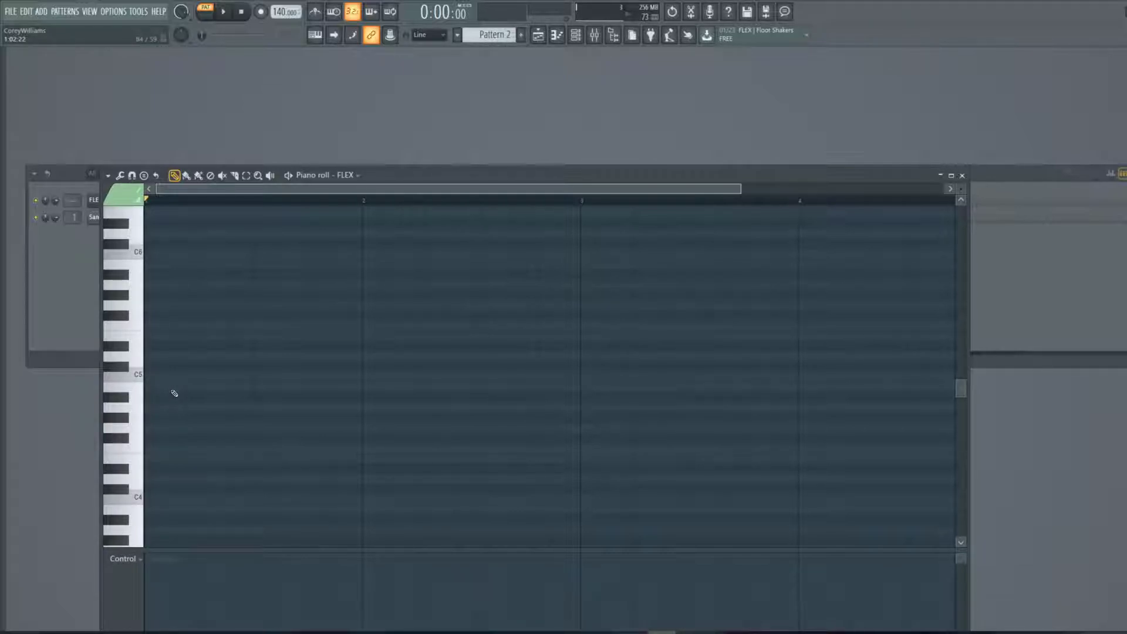
- Draw one-beat notes C5, D5, E5 and G5 in sequence across bar 1 and start playing the pattern
{"action": "left_click", "coordinate": [159, 378]}
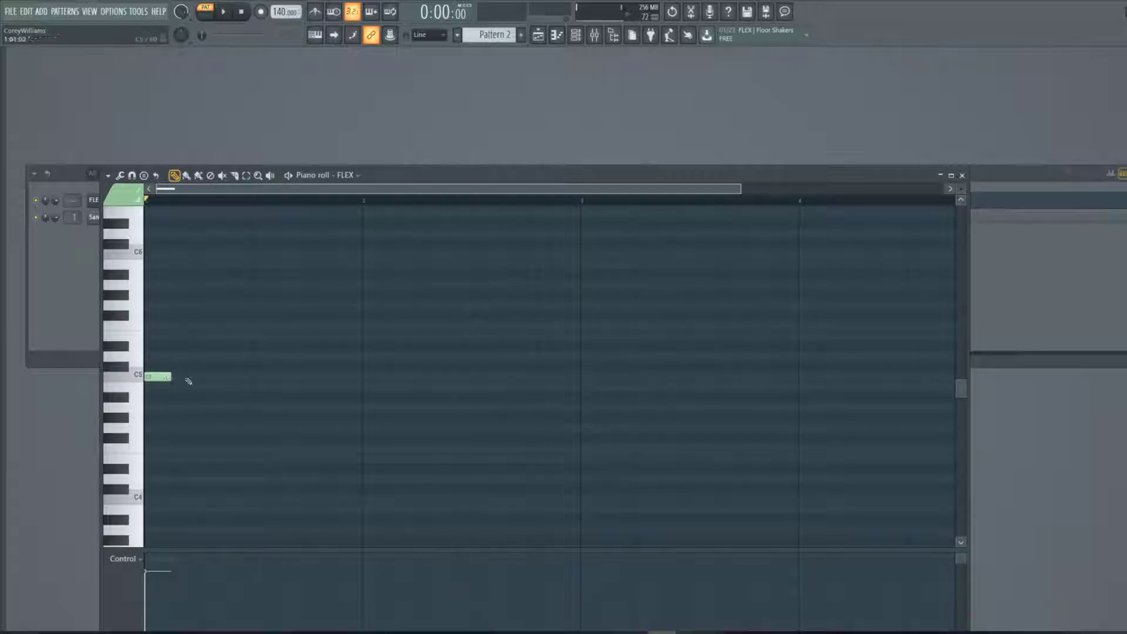
{"action": "left_click_drag", "start_coordinate": [170, 377], "coordinate": [199, 377]}
{"action": "left_click", "coordinate": [257, 336]}
{"action": "left_click", "coordinate": [314, 305]}
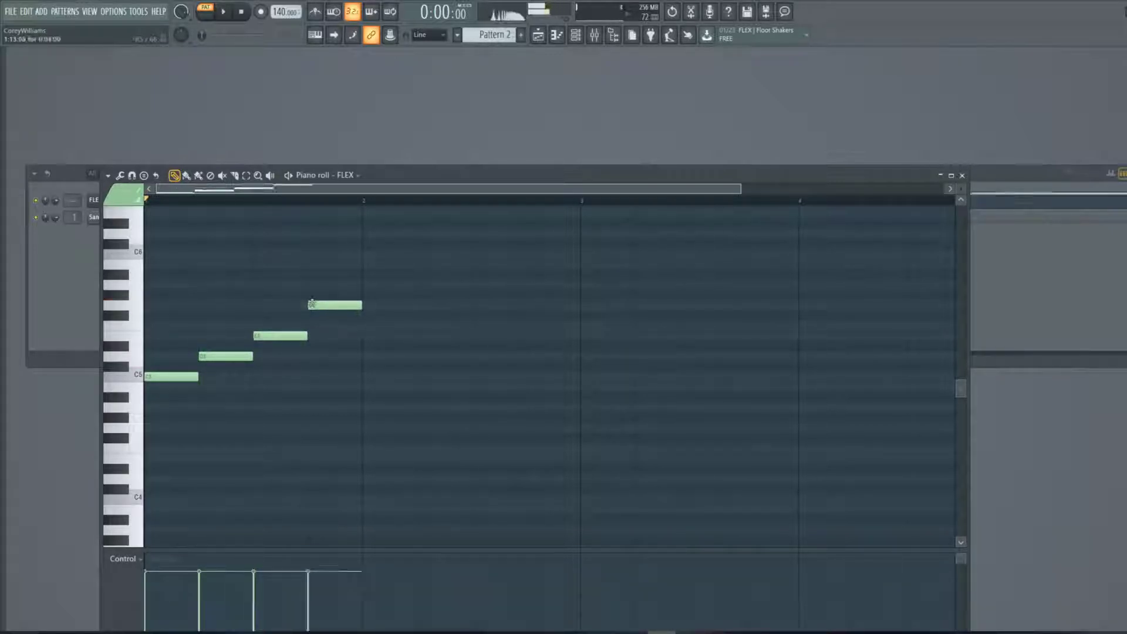
{"action": "left_click", "coordinate": [231, 12]}
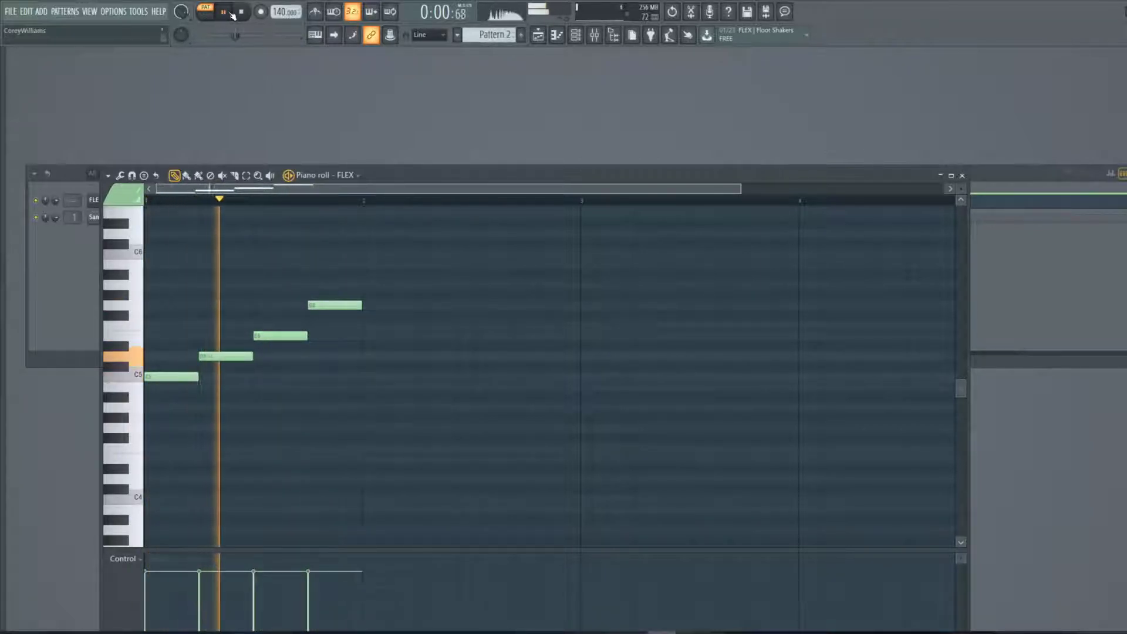
- Add one-beat notes F5, G5, E5 and D5 across bar 2 and close the piano roll
{"action": "left_click", "coordinate": [370, 325]}
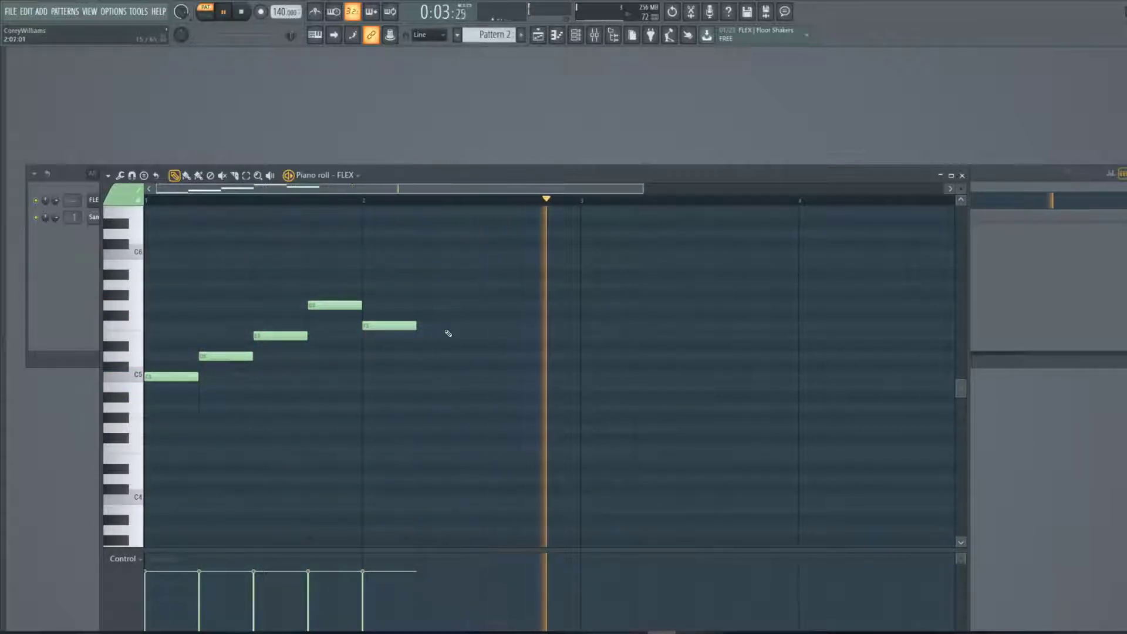
{"action": "left_click", "coordinate": [421, 306]}
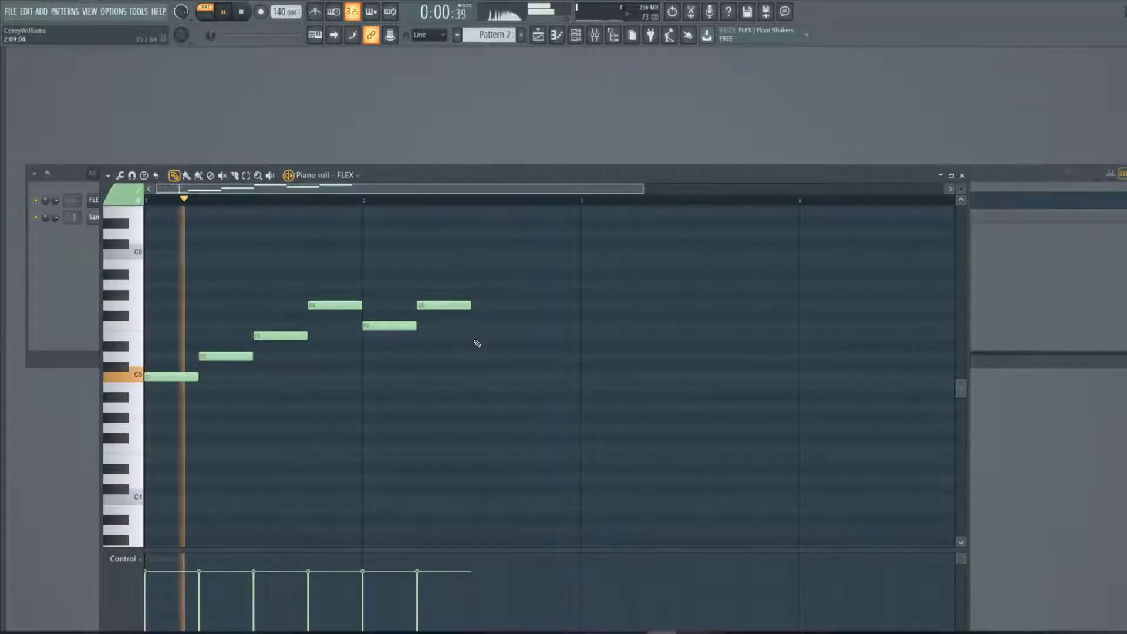
{"action": "left_click", "coordinate": [475, 337]}
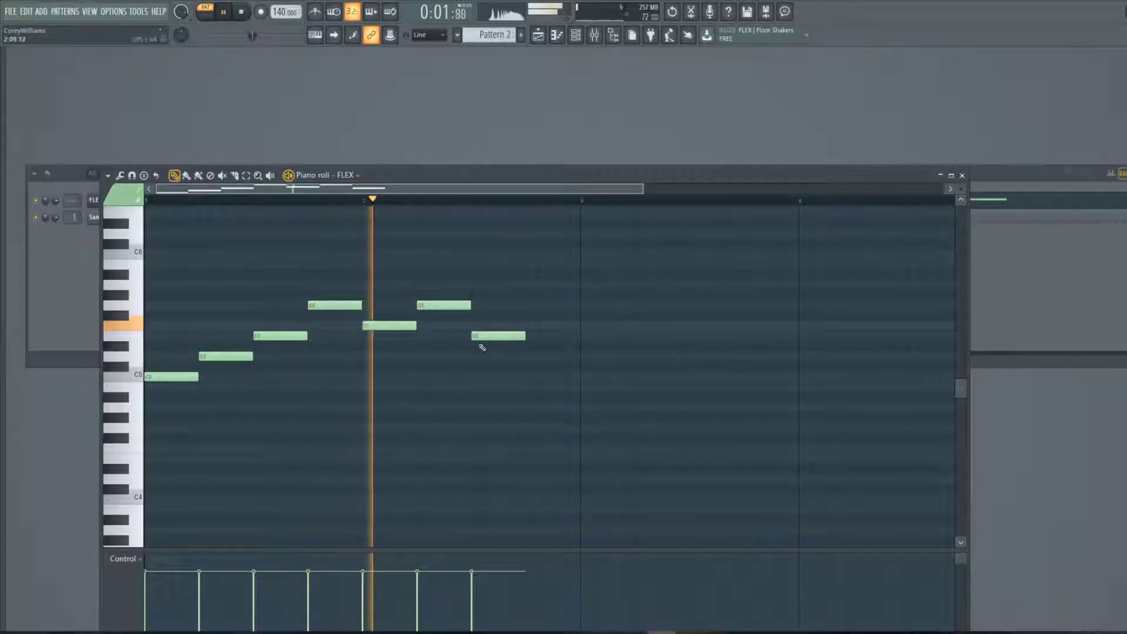
{"action": "left_click", "coordinate": [530, 357]}
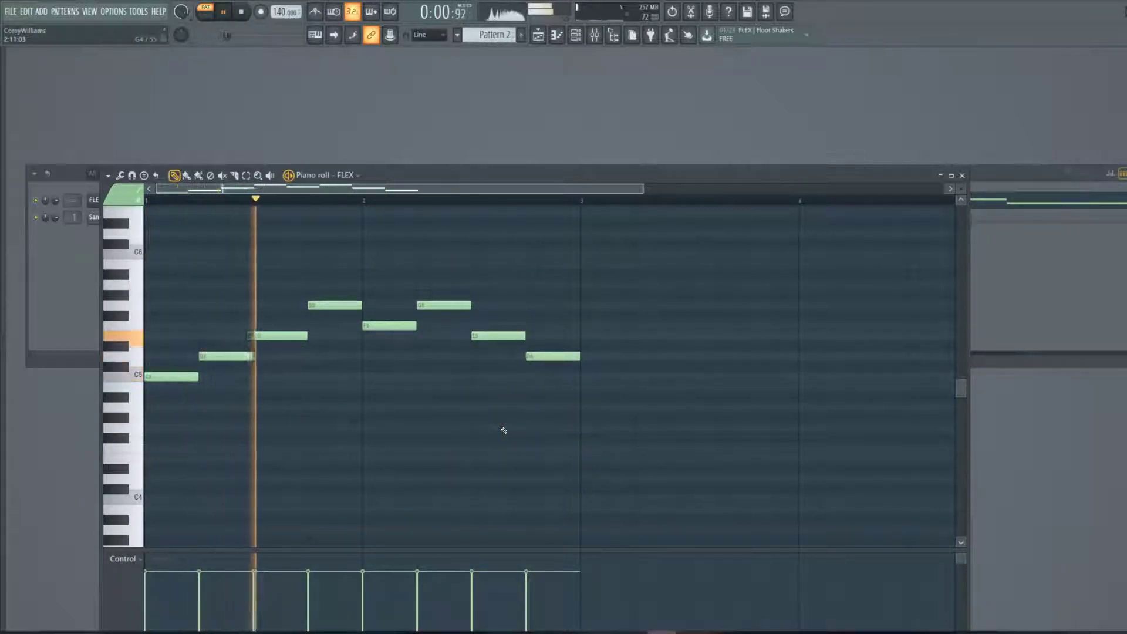
{"action": "left_click", "coordinate": [963, 176]}
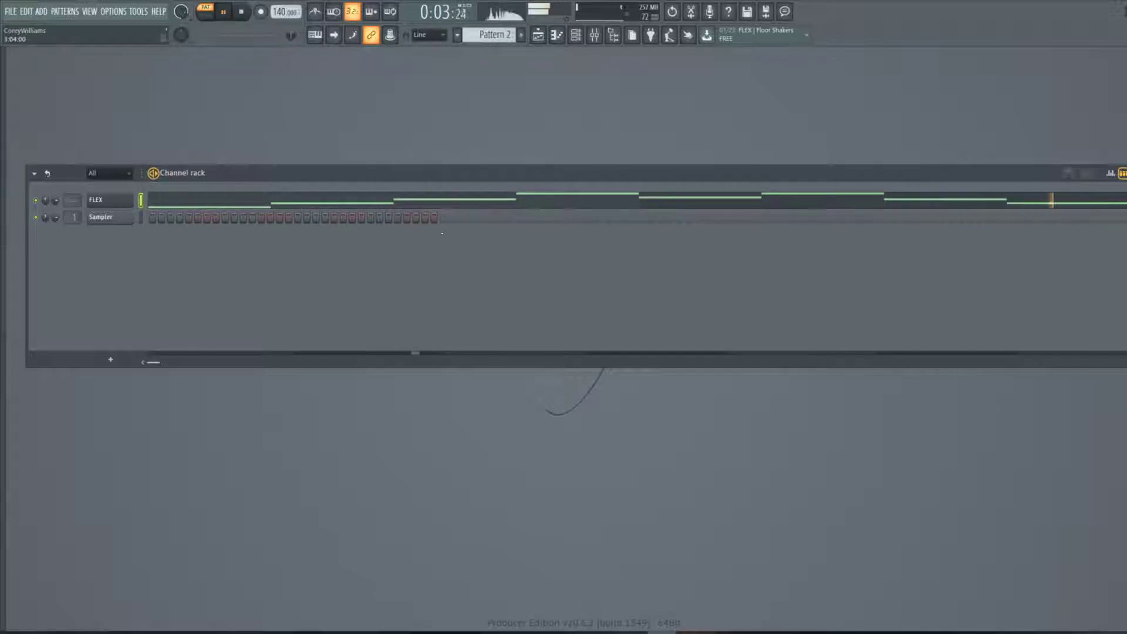
- Insert Komplete Kontrol as a new channel from the full list of generator plugins
{"action": "right_click", "coordinate": [114, 220]}
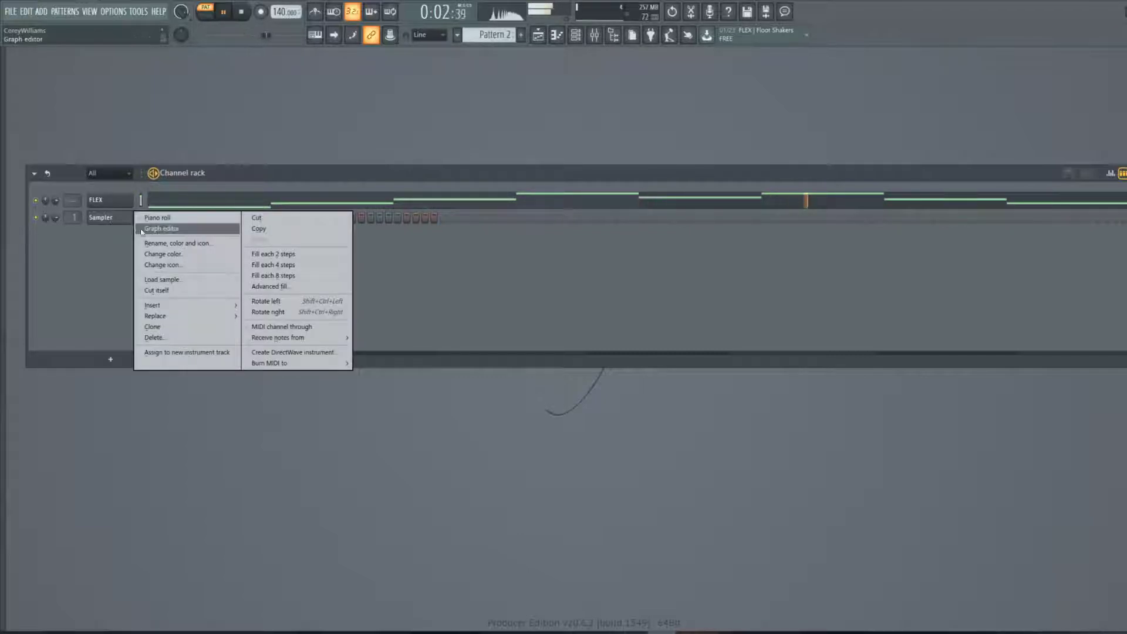
{"action": "mouse_move", "coordinate": [181, 308]}
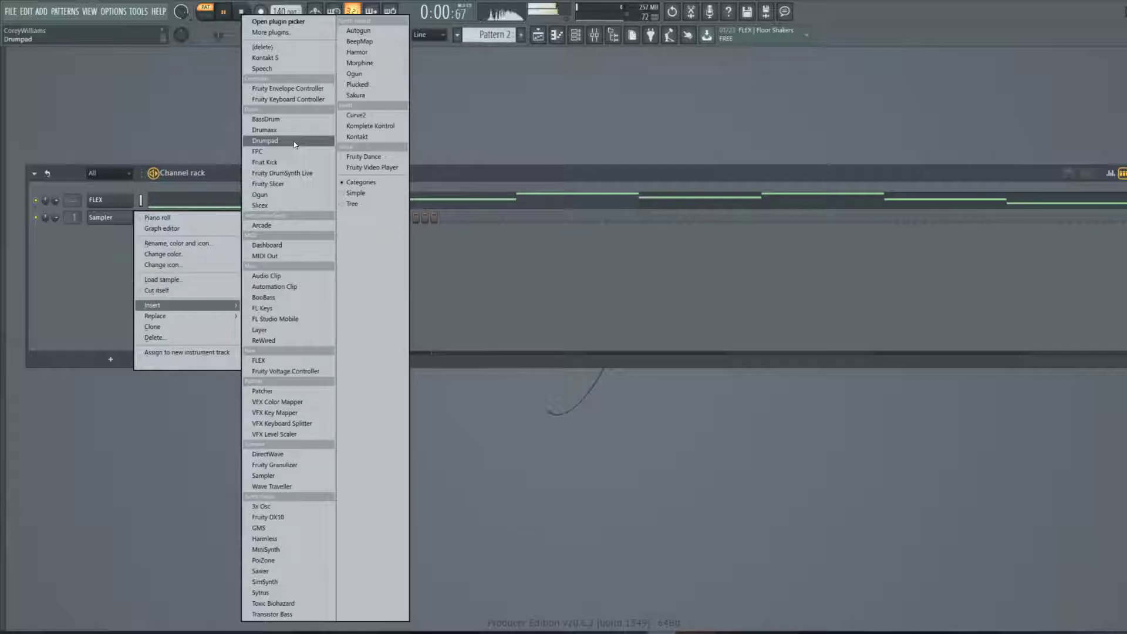
{"action": "left_click", "coordinate": [285, 33]}
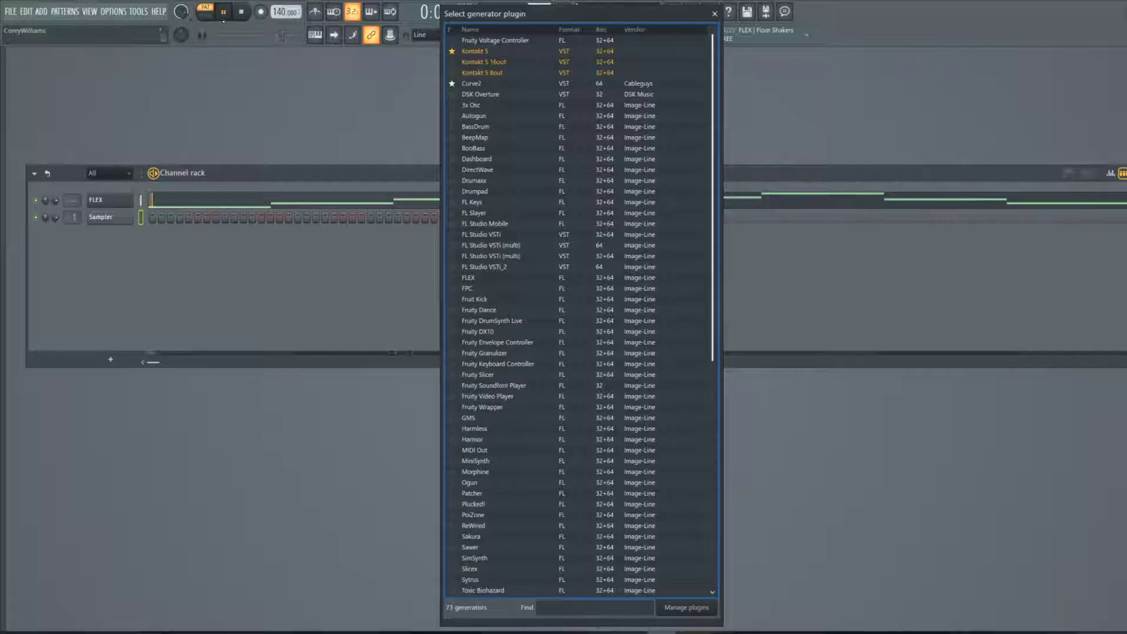
{"action": "scroll", "coordinate": [484, 269], "scroll_direction": "down", "scroll_amount": 7}
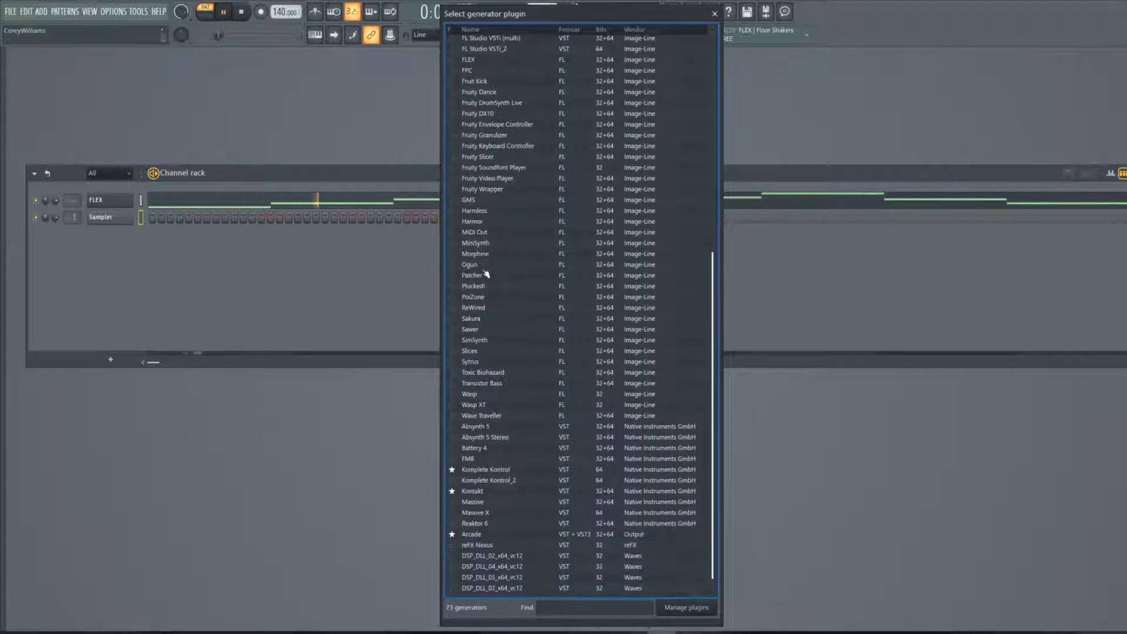
{"action": "double_click", "coordinate": [512, 471]}
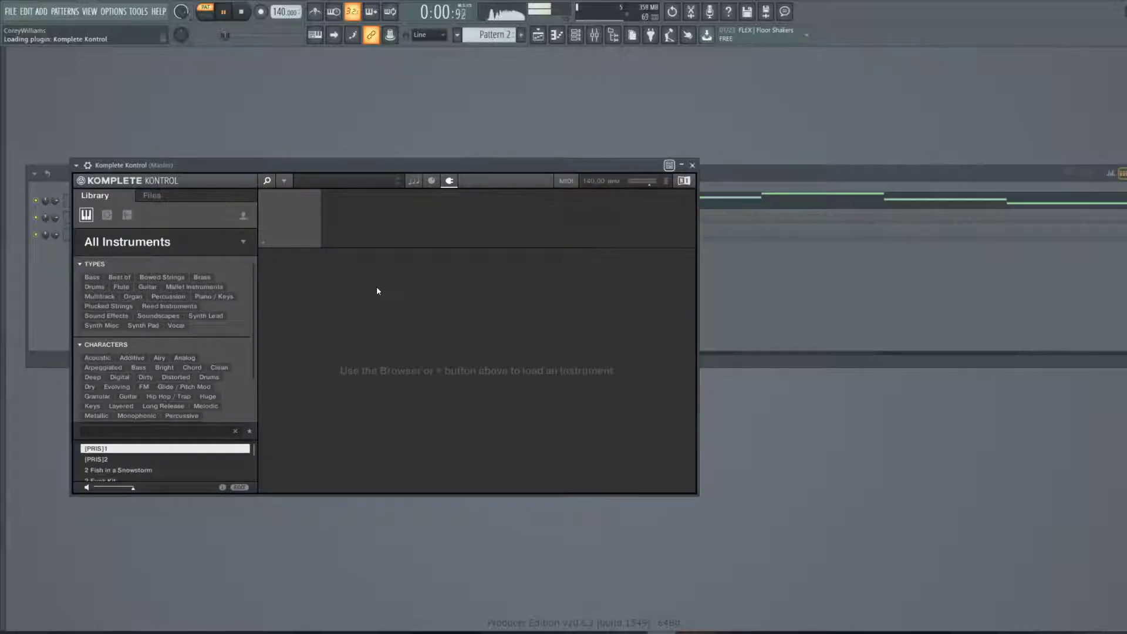
- Load the Garage Kit - Full preset from the Studio Drummer library into Komplete Kontrol and close the plugin window
{"action": "left_click", "coordinate": [243, 244]}
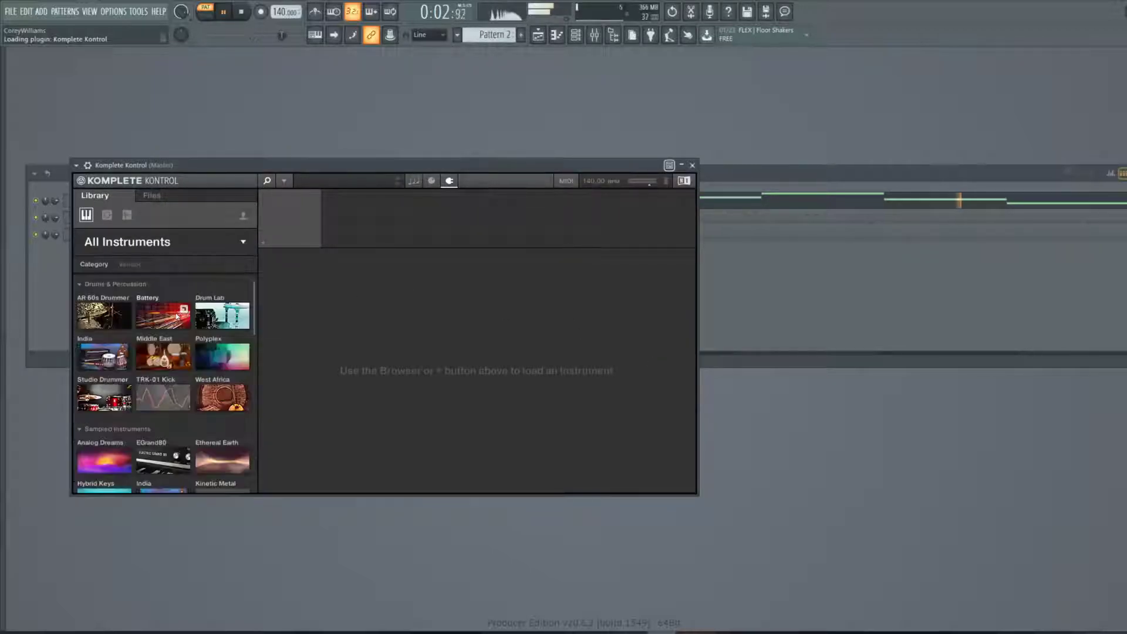
{"action": "scroll", "coordinate": [182, 324], "scroll_direction": "down", "scroll_amount": 1}
{"action": "scroll", "coordinate": [168, 380], "scroll_direction": "down", "scroll_amount": 8}
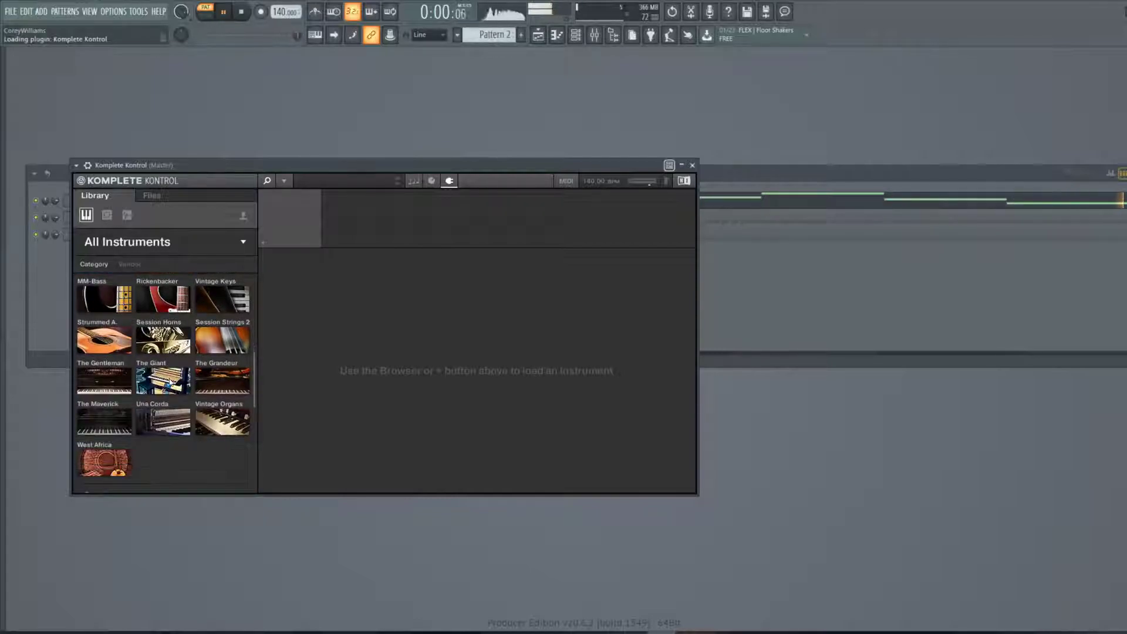
{"action": "scroll", "coordinate": [170, 383], "scroll_direction": "up", "scroll_amount": 3}
{"action": "scroll", "coordinate": [170, 382], "scroll_direction": "up", "scroll_amount": 4}
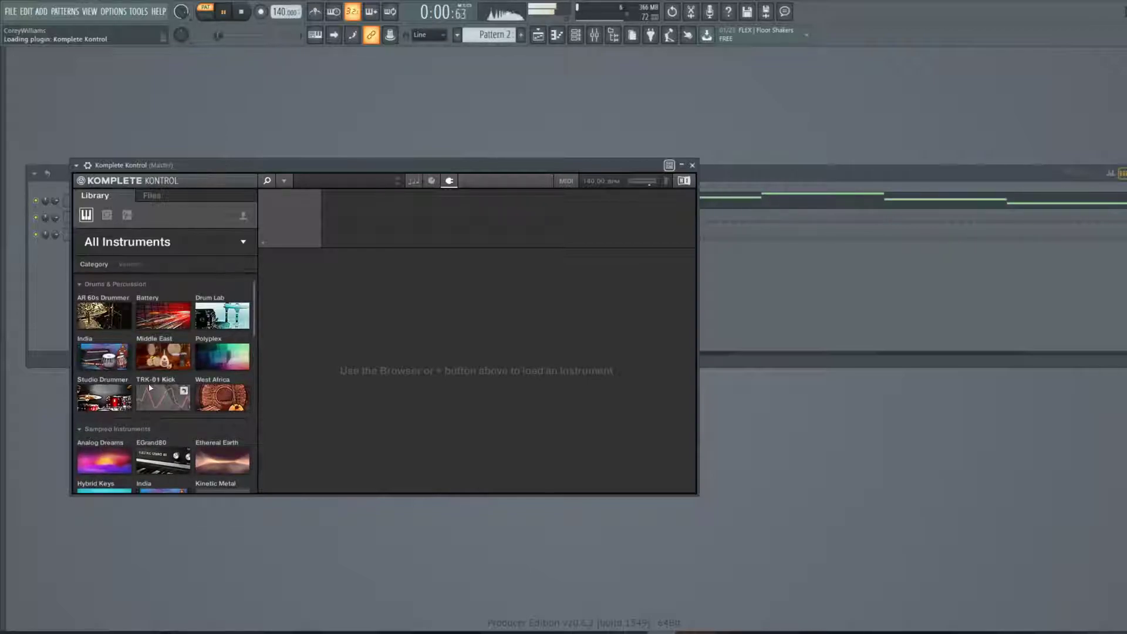
{"action": "left_click", "coordinate": [100, 399]}
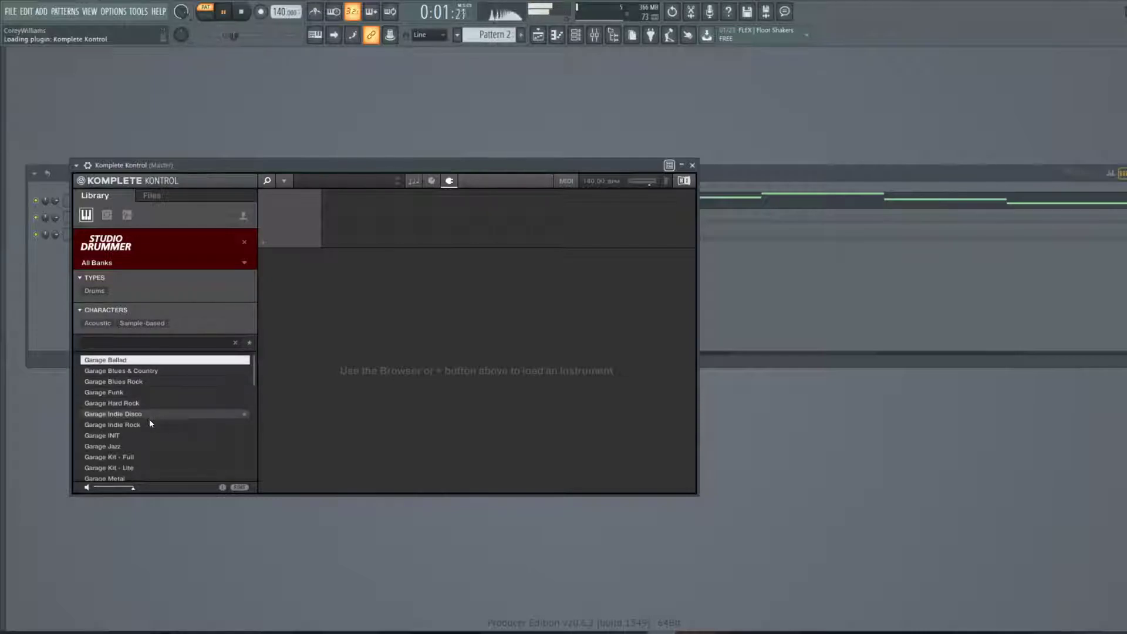
{"action": "left_click", "coordinate": [145, 458]}
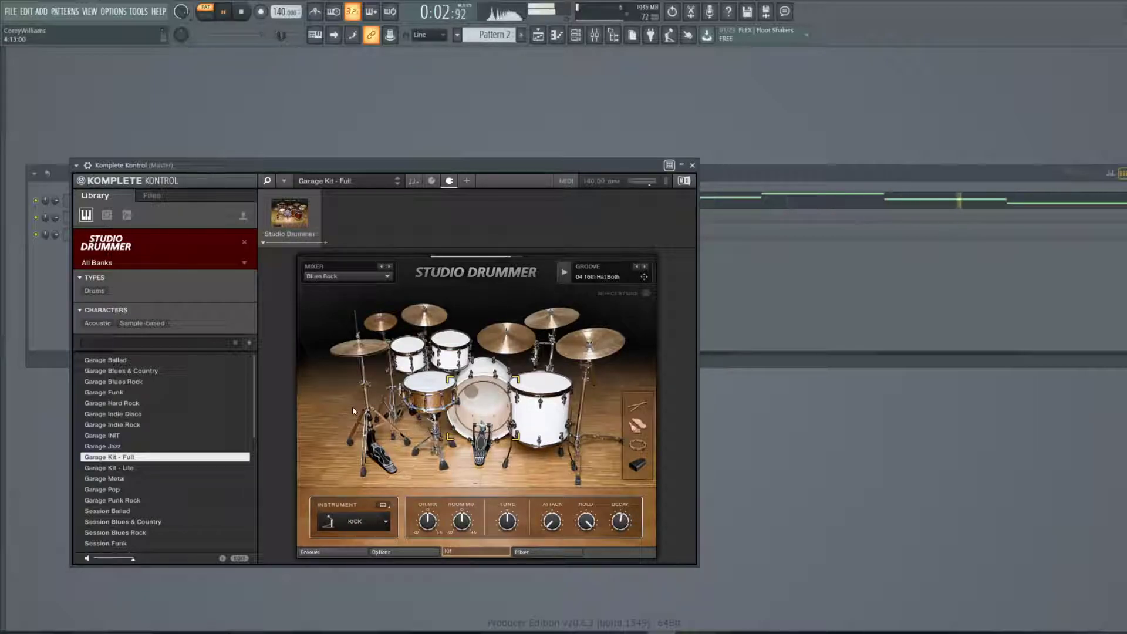
{"action": "left_click", "coordinate": [693, 165]}
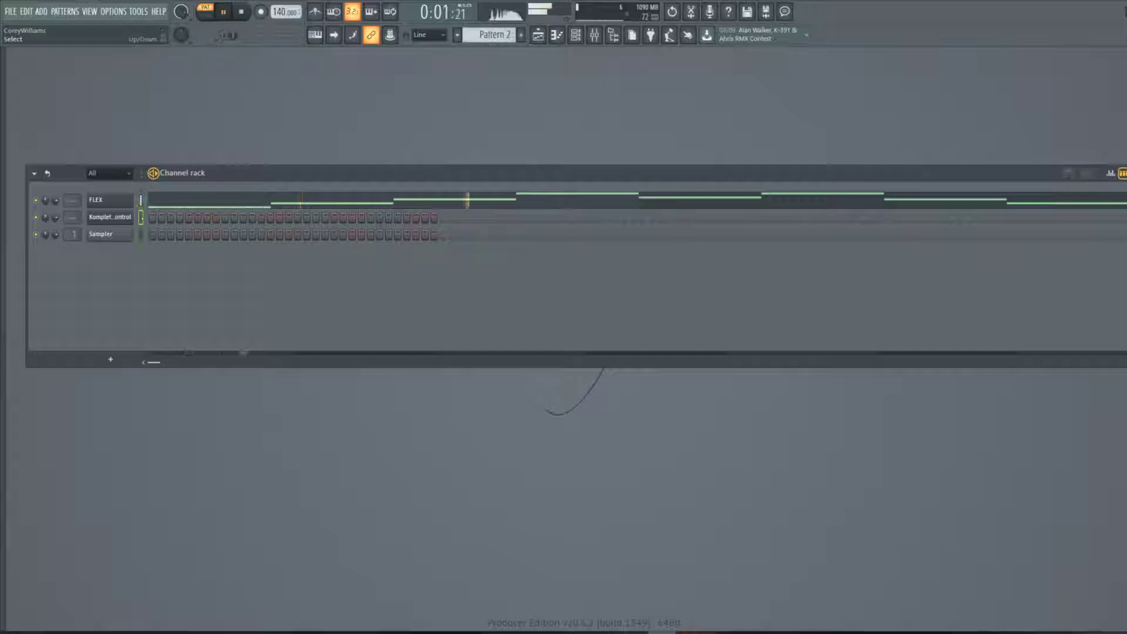
- Open the Komplete Kontrol channel's piano roll and, with playback stopped, audition drum sounds on the keys below C5
{"action": "key", "text": "F7"}
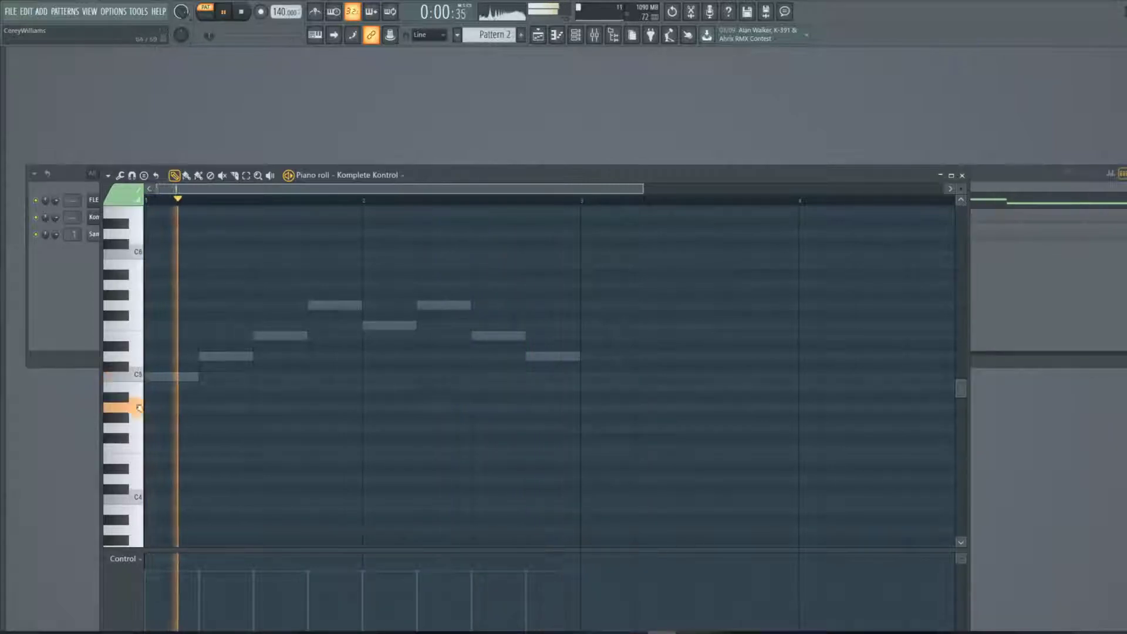
{"action": "left_click", "coordinate": [245, 12]}
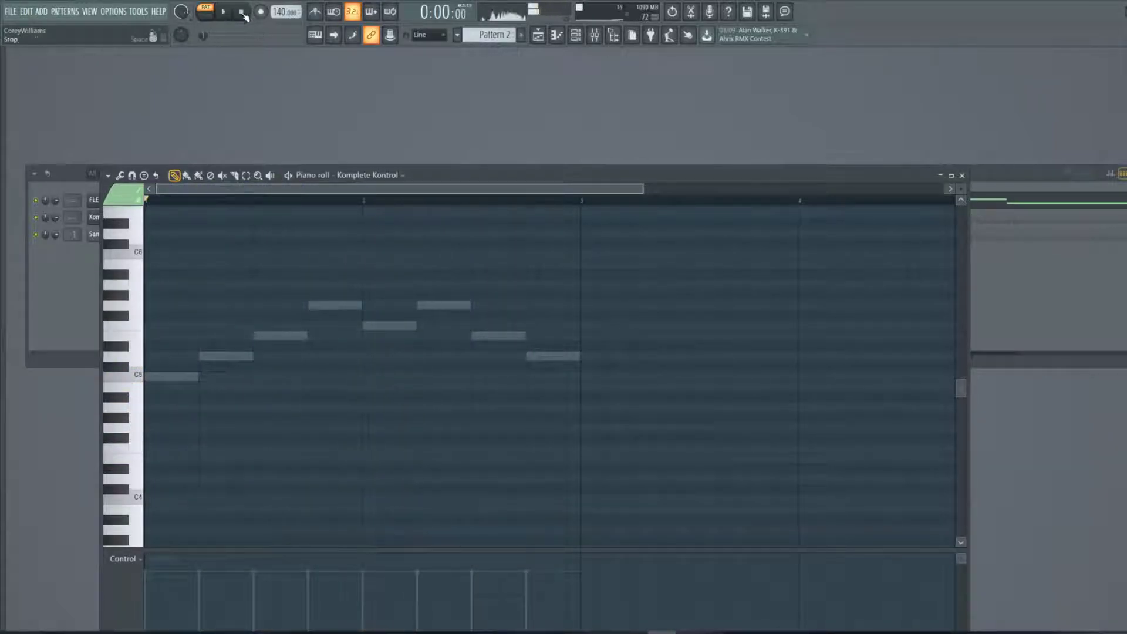
{"action": "left_click_drag", "start_coordinate": [141, 443], "coordinate": [135, 478]}
{"action": "scroll", "coordinate": [136, 467], "scroll_direction": "down", "scroll_amount": 4}
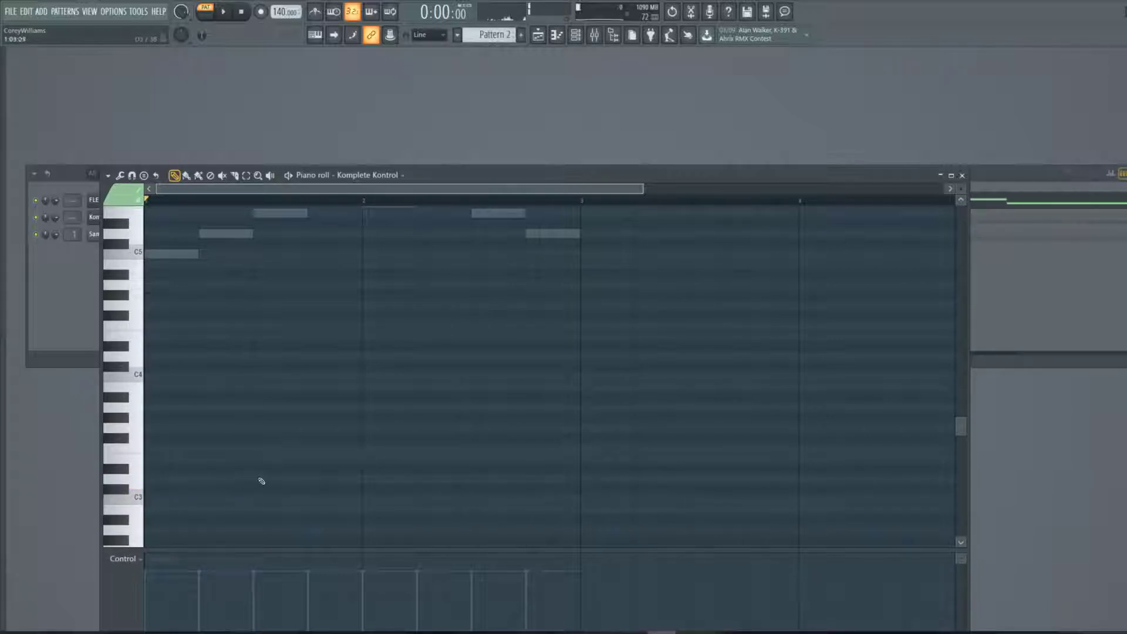
- Draw half-beat D3 notes on beat 3 of bars 1 and 2 while the pattern plays
{"action": "left_click", "coordinate": [258, 478]}
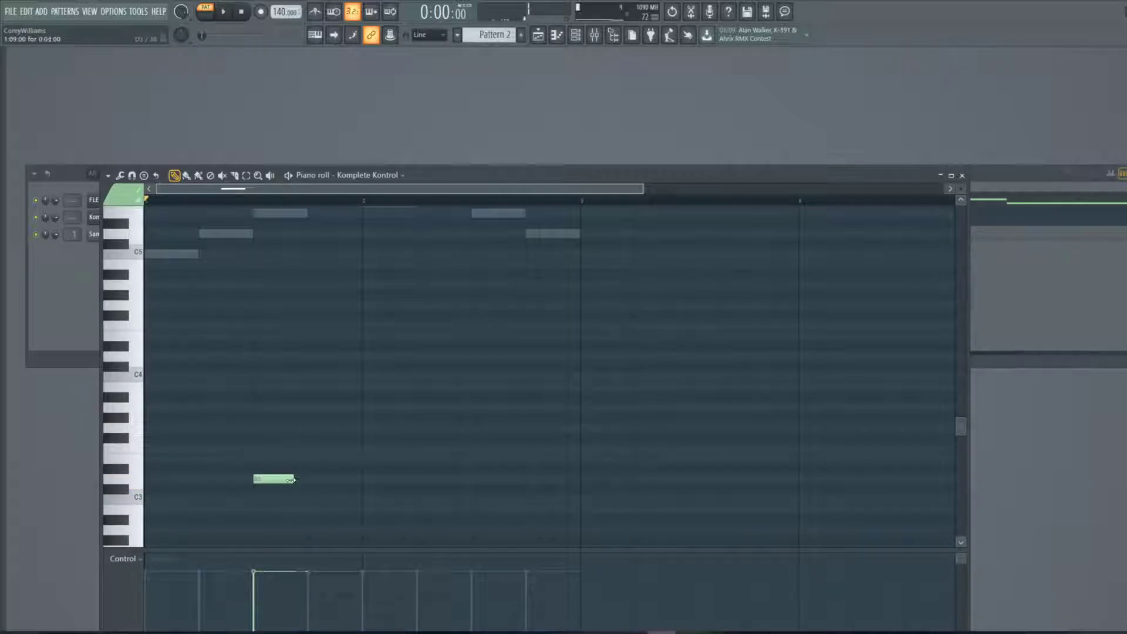
{"action": "left_click", "coordinate": [224, 14]}
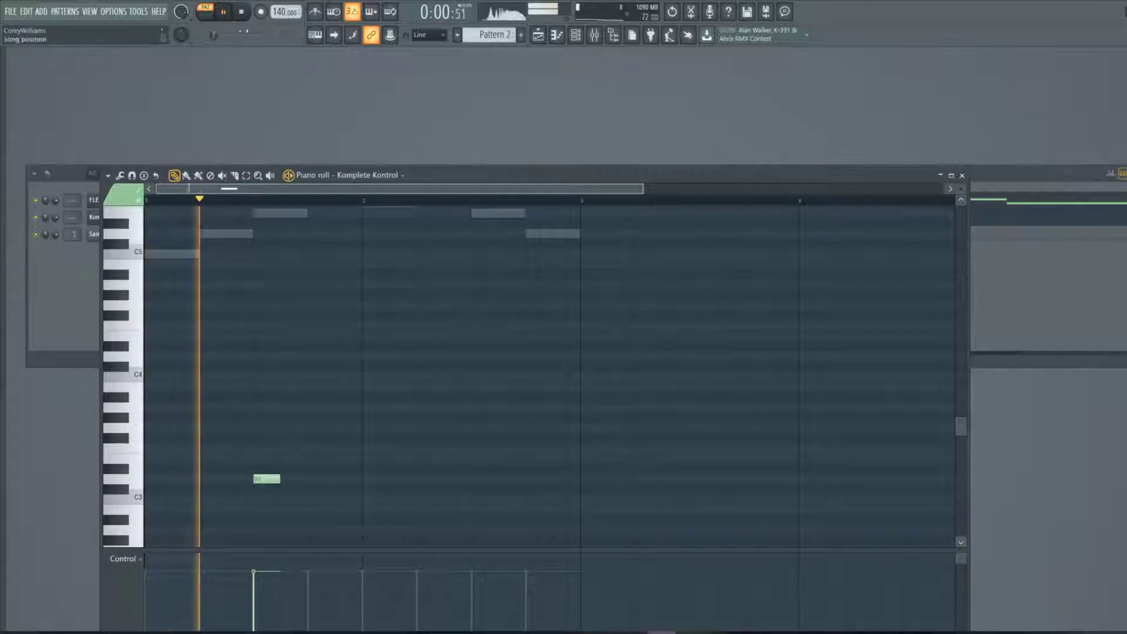
{"action": "left_click", "coordinate": [426, 479]}
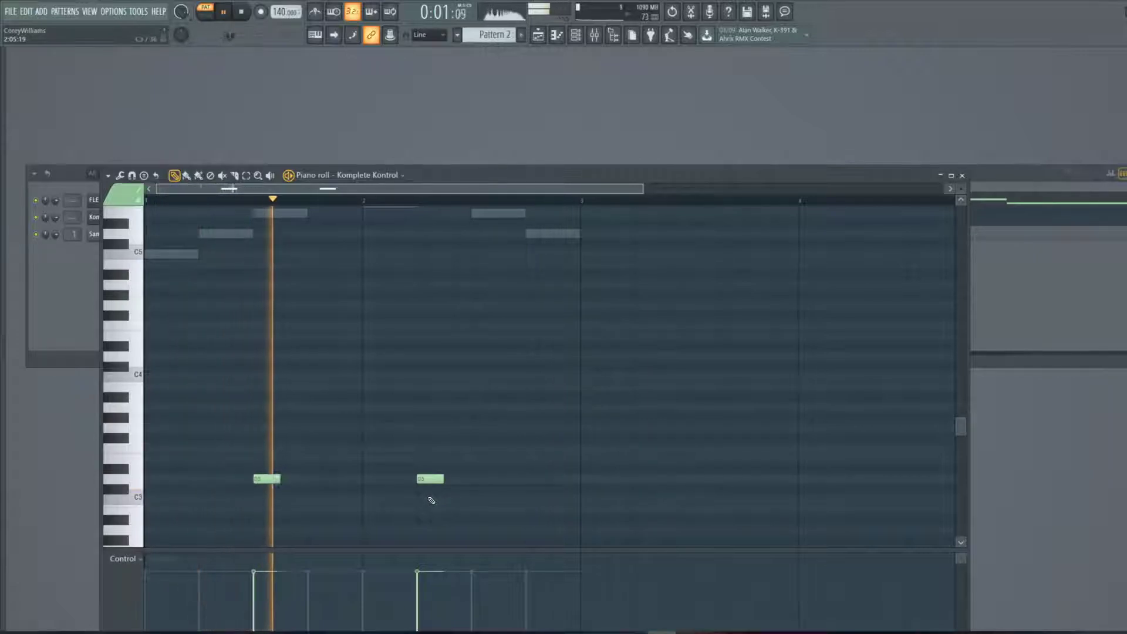
{"action": "right_click", "coordinate": [432, 479]}
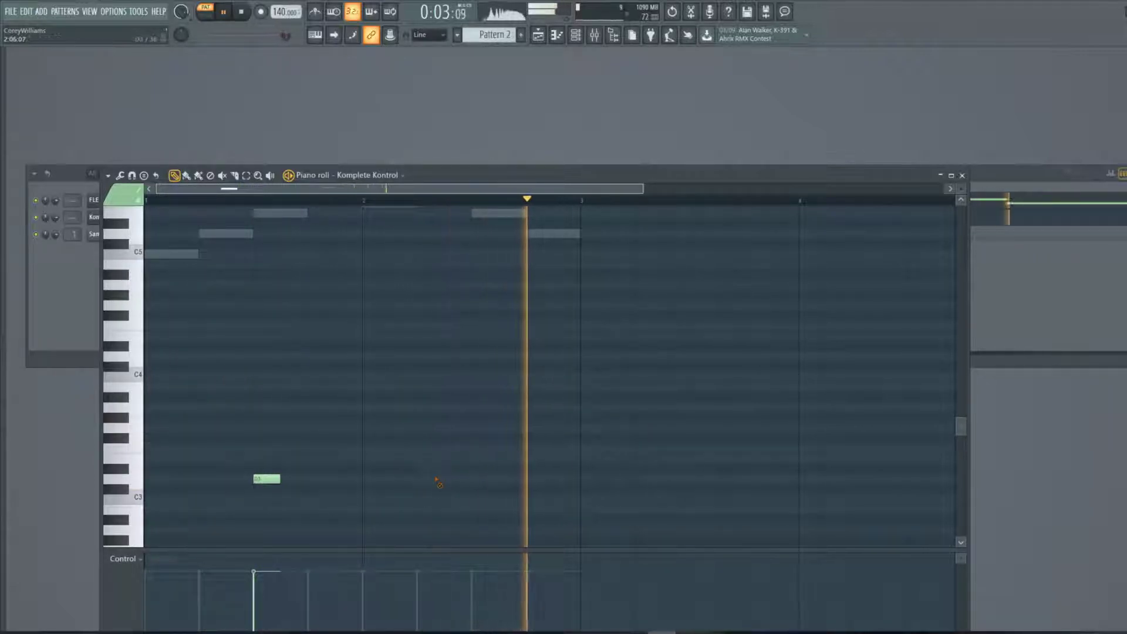
{"action": "left_click", "coordinate": [478, 480]}
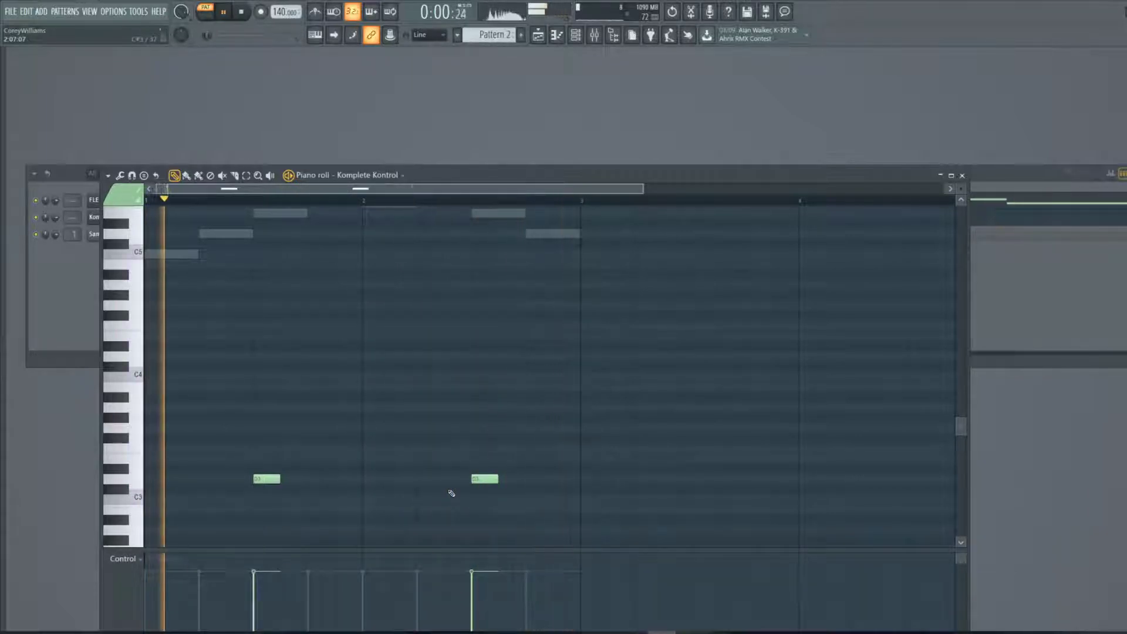
- Add half-beat F3 notes on beats 1, 2 and 4 of bar 1 and beat 2 of bar 2
{"action": "scroll", "coordinate": [251, 491], "scroll_direction": "up", "scroll_amount": 2}
{"action": "scroll", "coordinate": [250, 492], "scroll_direction": "down", "scroll_amount": 2}
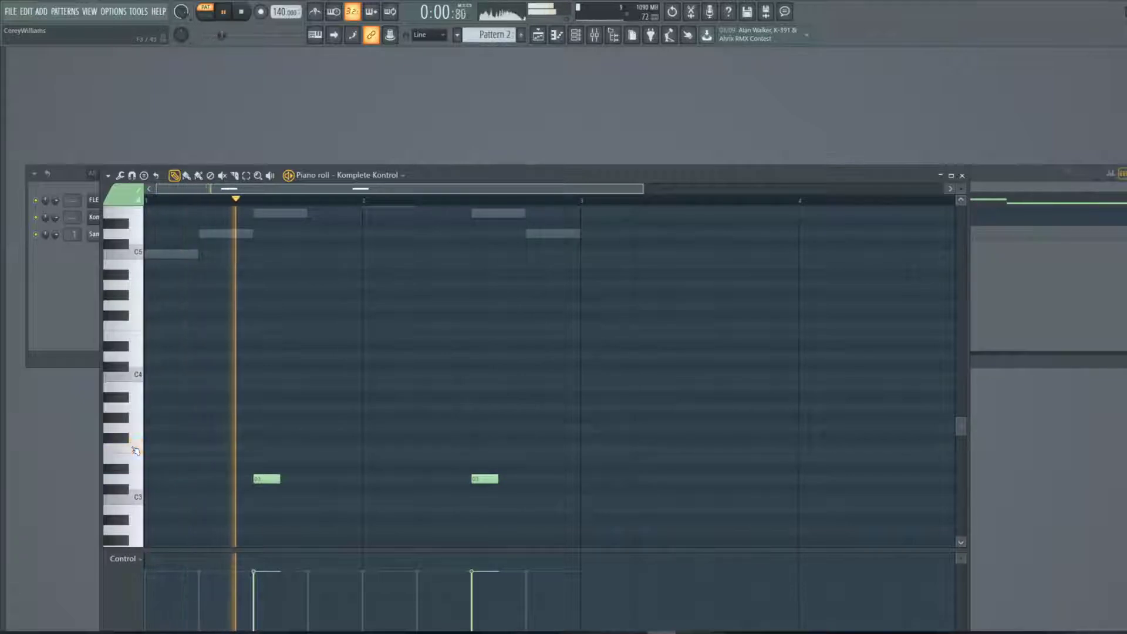
{"action": "left_click", "coordinate": [148, 449]}
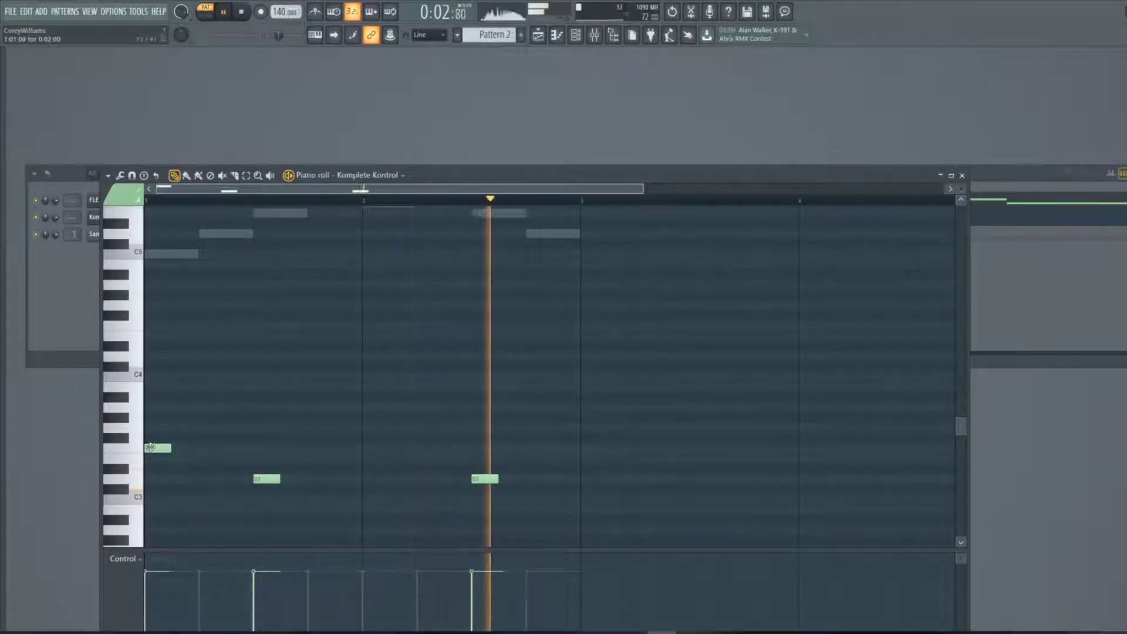
{"action": "left_click", "coordinate": [202, 448]}
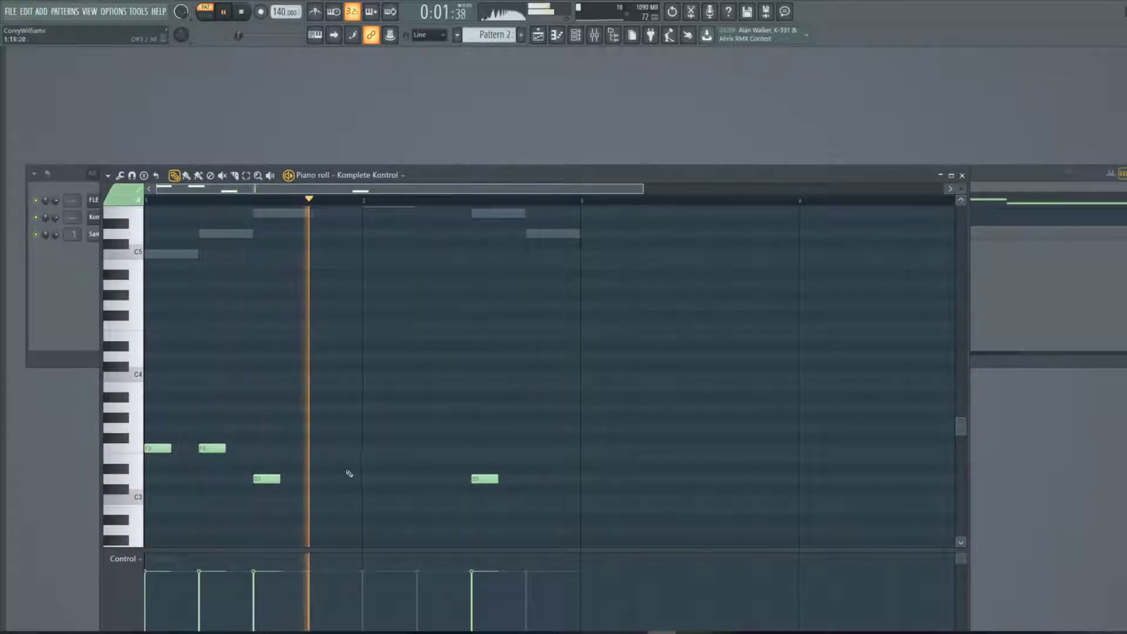
{"action": "left_click", "coordinate": [318, 449]}
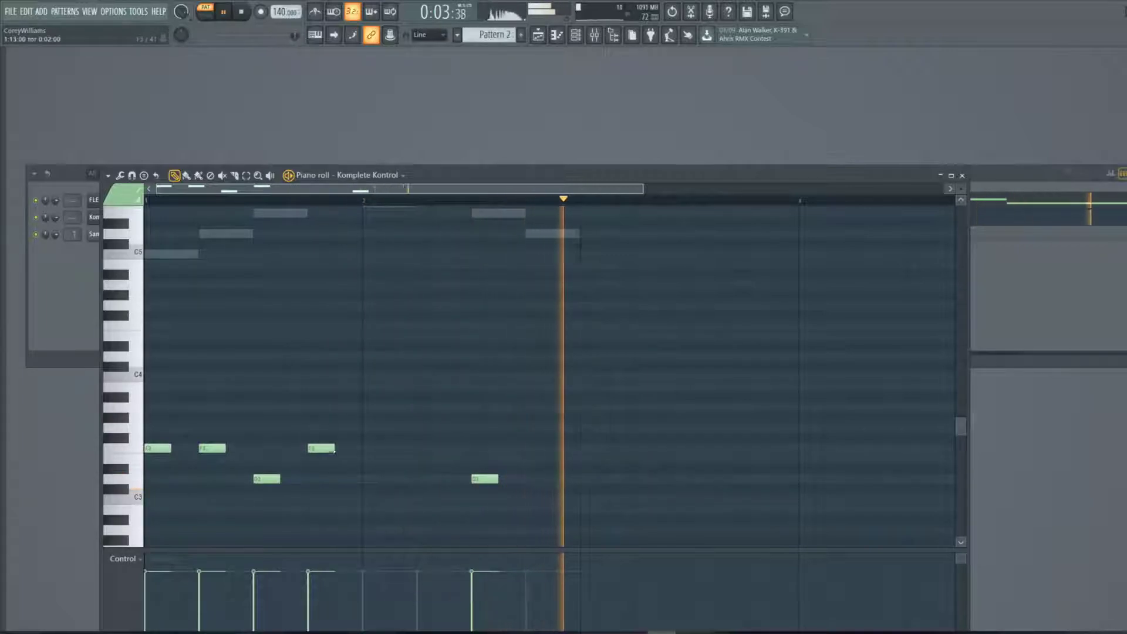
{"action": "left_click", "coordinate": [419, 449]}
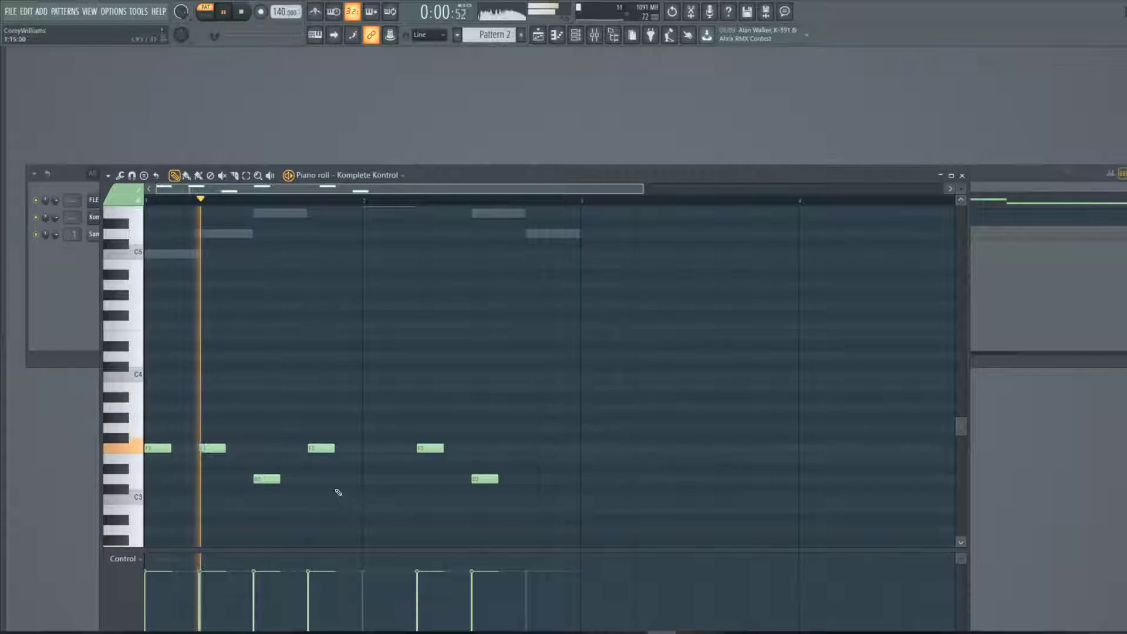
- Audition the drum sounds on the piano roll keys around and below C3, down to F2
{"action": "scroll", "coordinate": [184, 458], "scroll_direction": "up", "scroll_amount": 1}
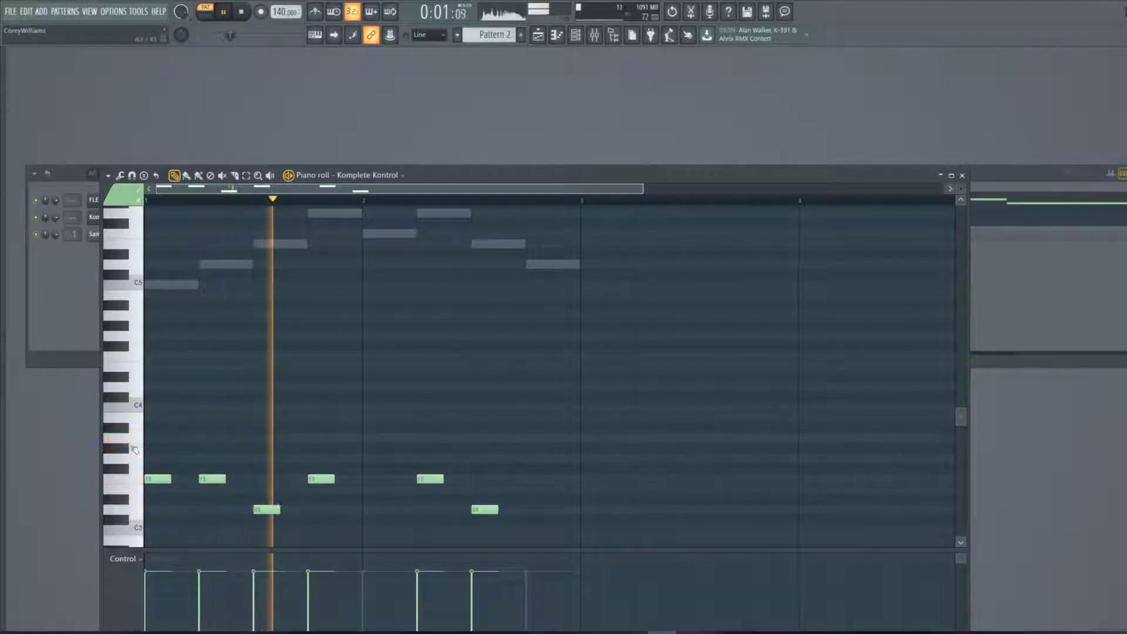
{"action": "scroll", "coordinate": [147, 444], "scroll_direction": "down", "scroll_amount": 1}
{"action": "scroll", "coordinate": [149, 473], "scroll_direction": "down", "scroll_amount": 1}
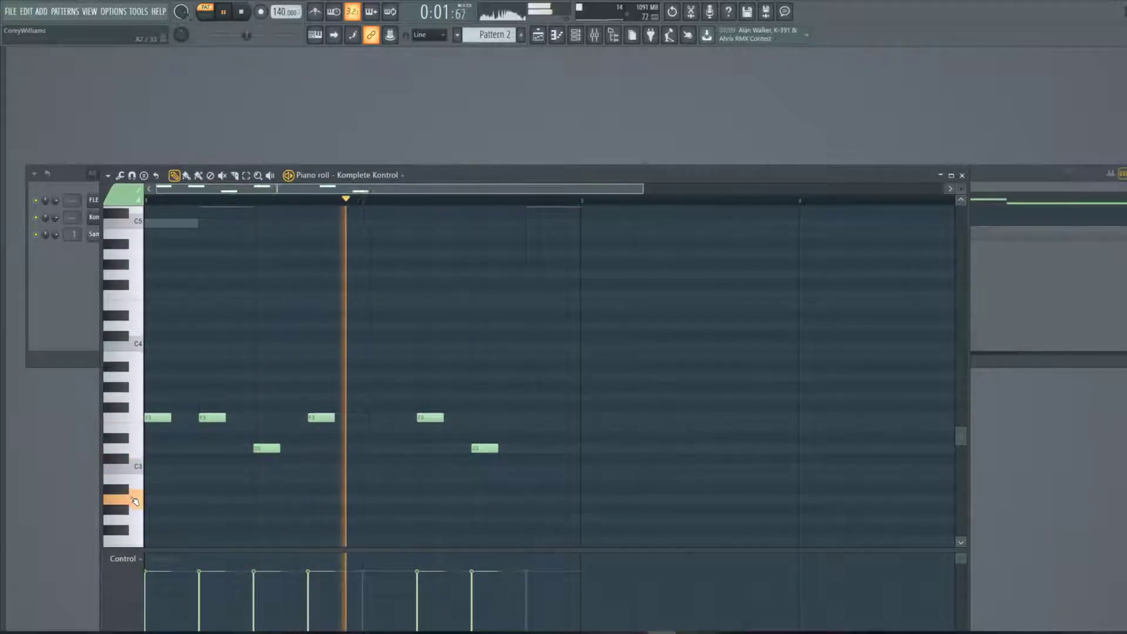
{"action": "scroll", "coordinate": [129, 517], "scroll_direction": "down", "scroll_amount": 1}
{"action": "left_click", "coordinate": [139, 490]}
{"action": "left_click", "coordinate": [139, 508]}
{"action": "left_click", "coordinate": [131, 516]}
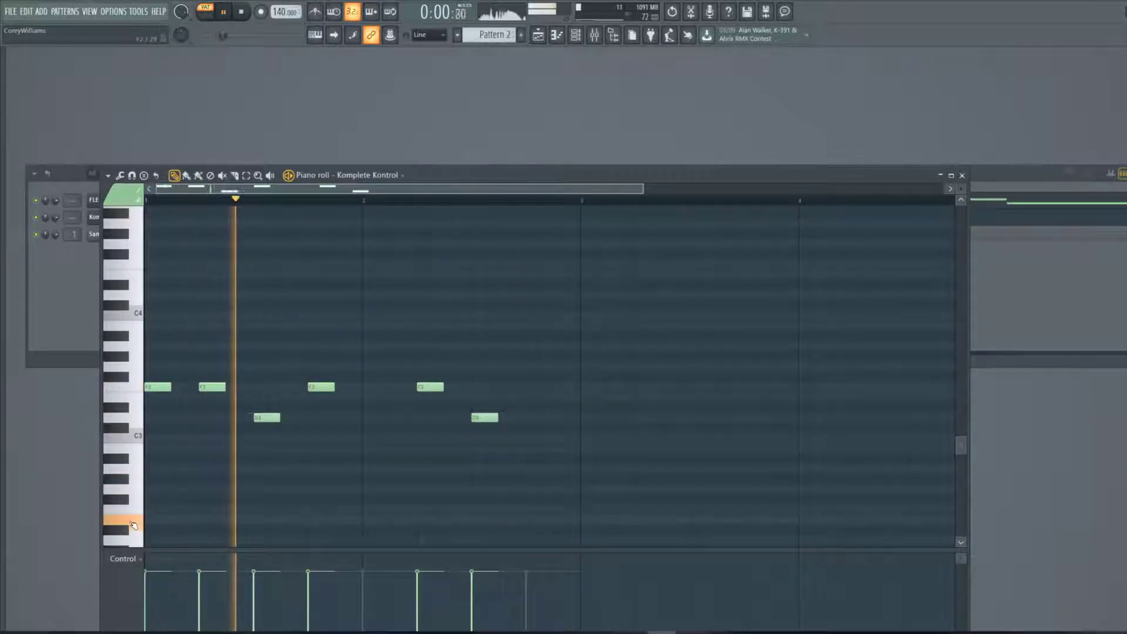
{"action": "left_click", "coordinate": [138, 498]}
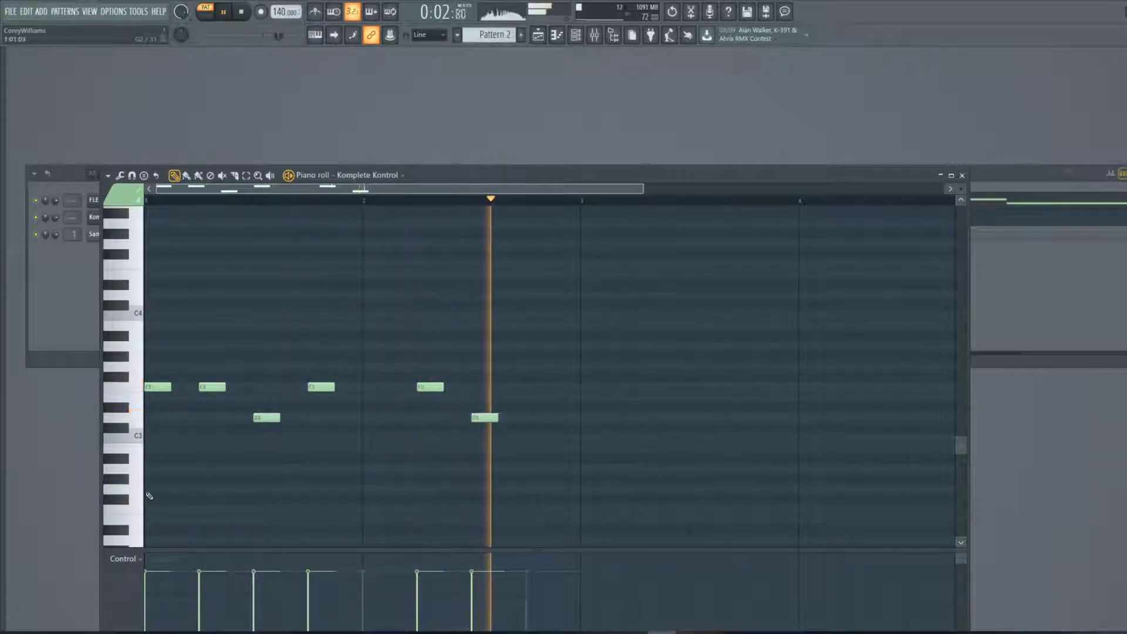
- Draw one-step G2 notes every half beat across bar 1
{"action": "left_click", "coordinate": [156, 489]}
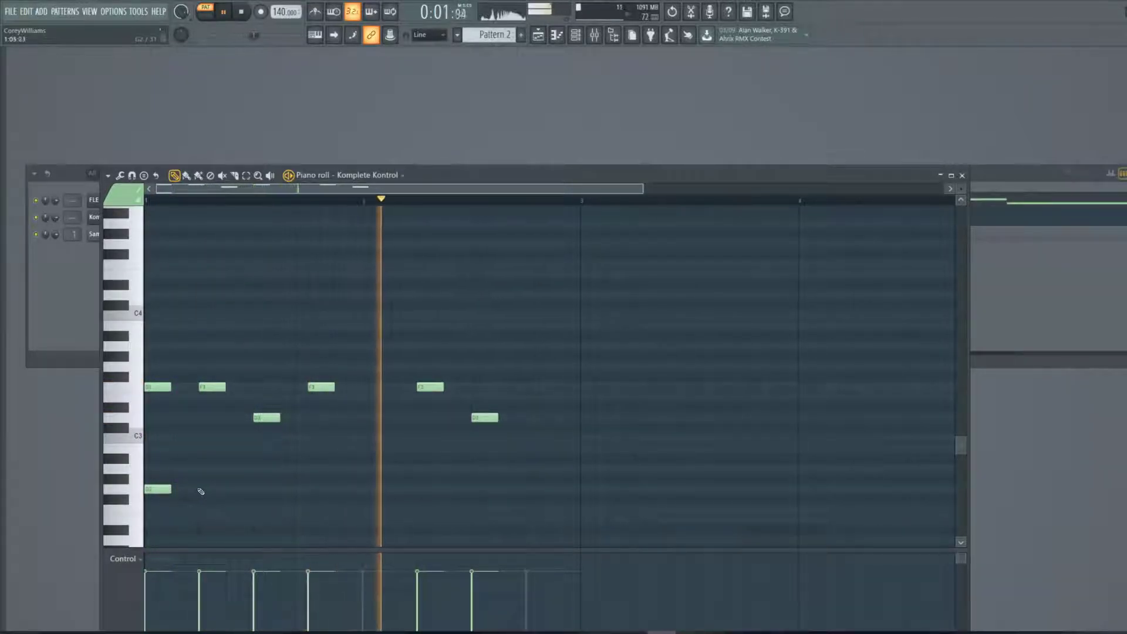
{"action": "left_click_drag", "start_coordinate": [170, 490], "coordinate": [157, 490]}
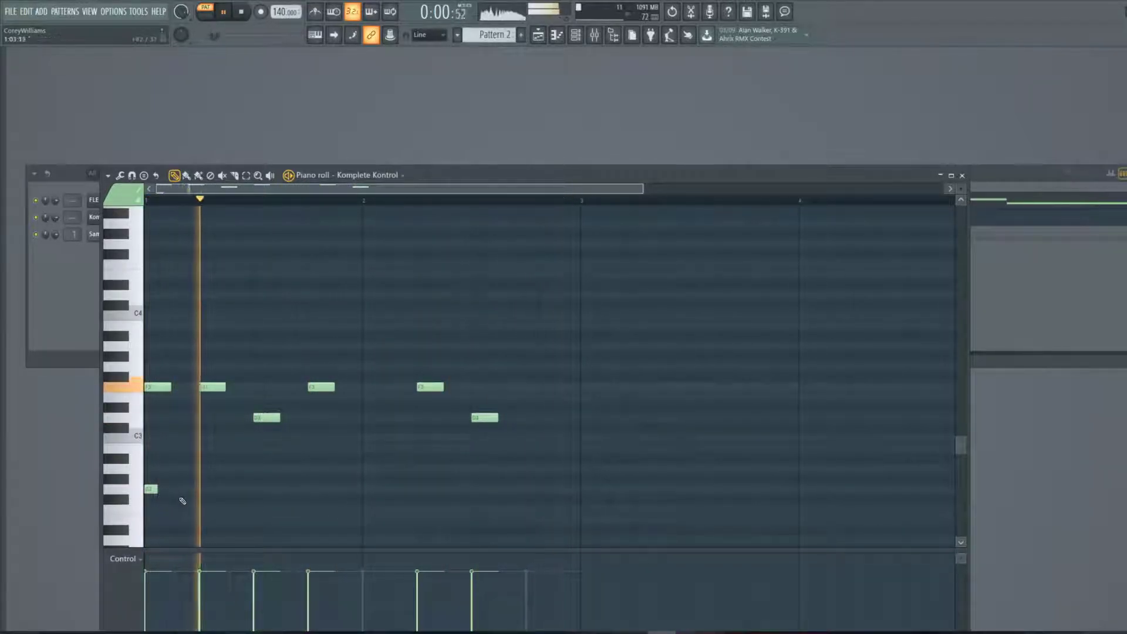
{"action": "left_click", "coordinate": [178, 489]}
{"action": "left_click", "coordinate": [205, 489]}
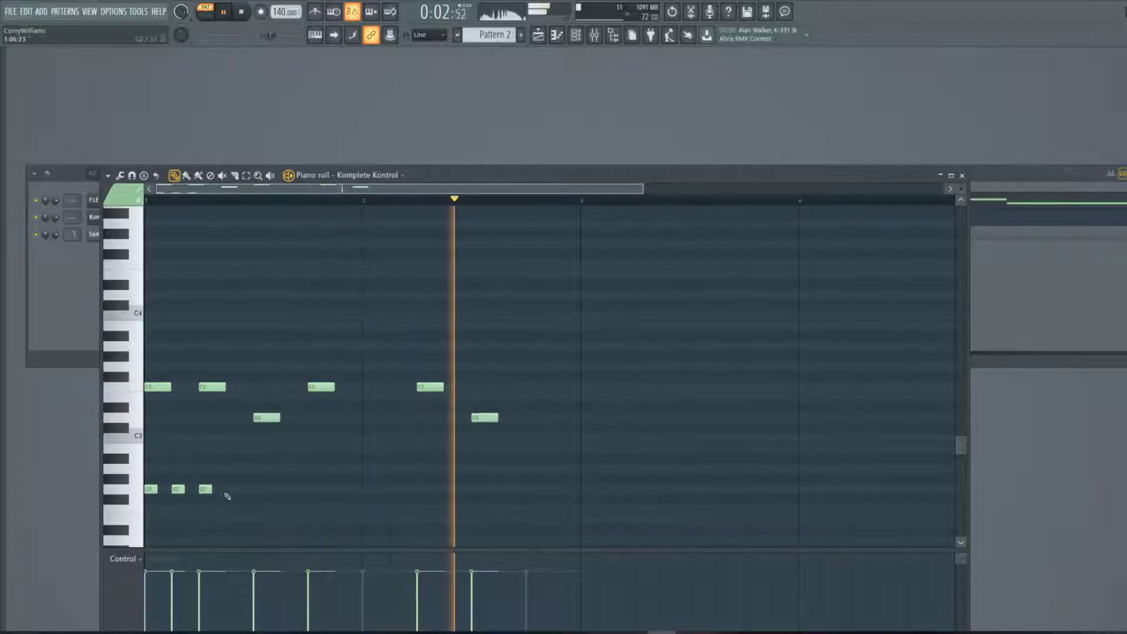
{"action": "left_click", "coordinate": [232, 489]}
{"action": "left_click", "coordinate": [260, 490]}
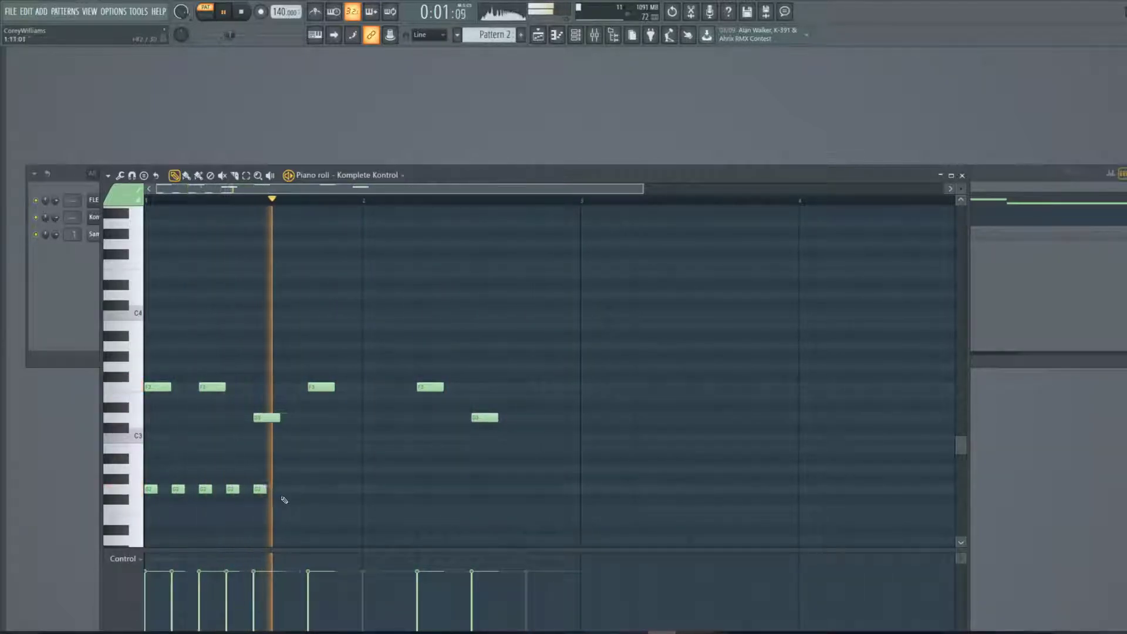
{"action": "left_click", "coordinate": [287, 489]}
{"action": "left_click", "coordinate": [314, 489]}
{"action": "left_click", "coordinate": [342, 489]}
- Continue the one-step G2 notes every half beat across bar 2 and close the piano roll
{"action": "left_click", "coordinate": [368, 490]}
{"action": "left_click", "coordinate": [396, 489]}
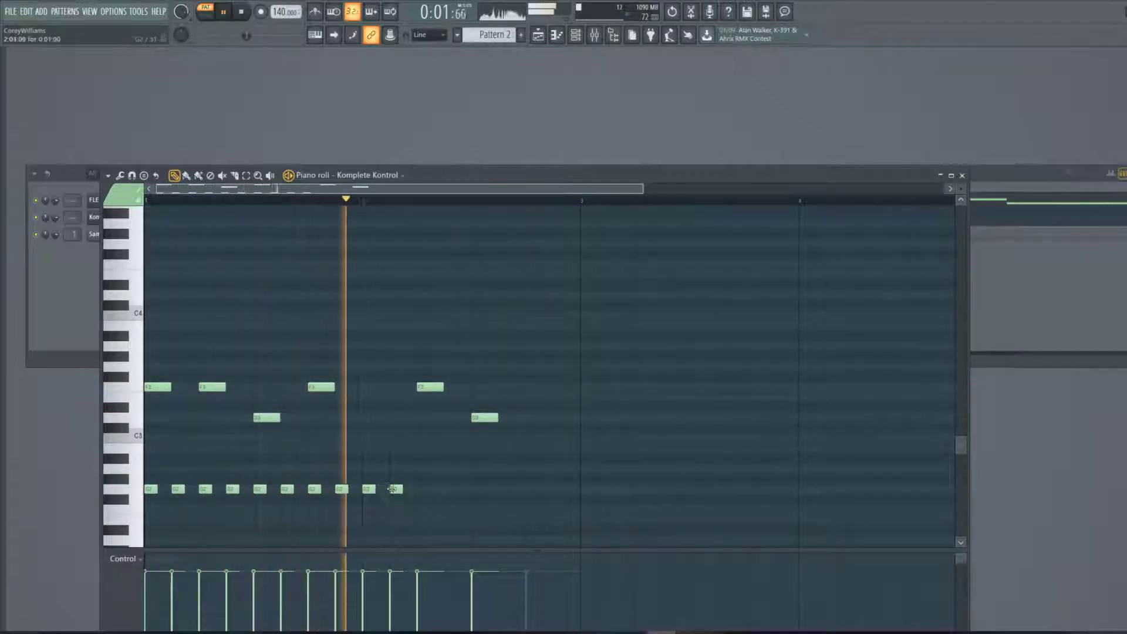
{"action": "left_click", "coordinate": [423, 490]}
{"action": "left_click", "coordinate": [451, 489]}
{"action": "left_click", "coordinate": [478, 489]}
{"action": "left_click", "coordinate": [505, 489]}
{"action": "left_click", "coordinate": [533, 489]}
{"action": "left_click", "coordinate": [559, 489]}
{"action": "left_click_drag", "start_coordinate": [505, 169], "coordinate": [506, 83]}
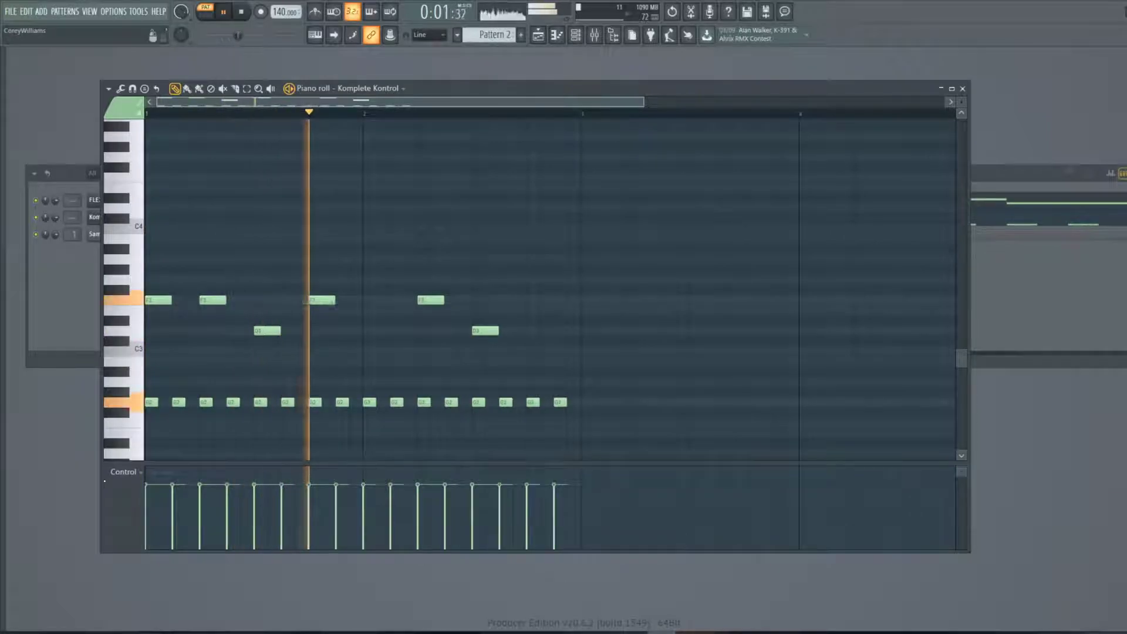
{"action": "scroll", "coordinate": [252, 361], "scroll_direction": "down", "scroll_amount": 2}
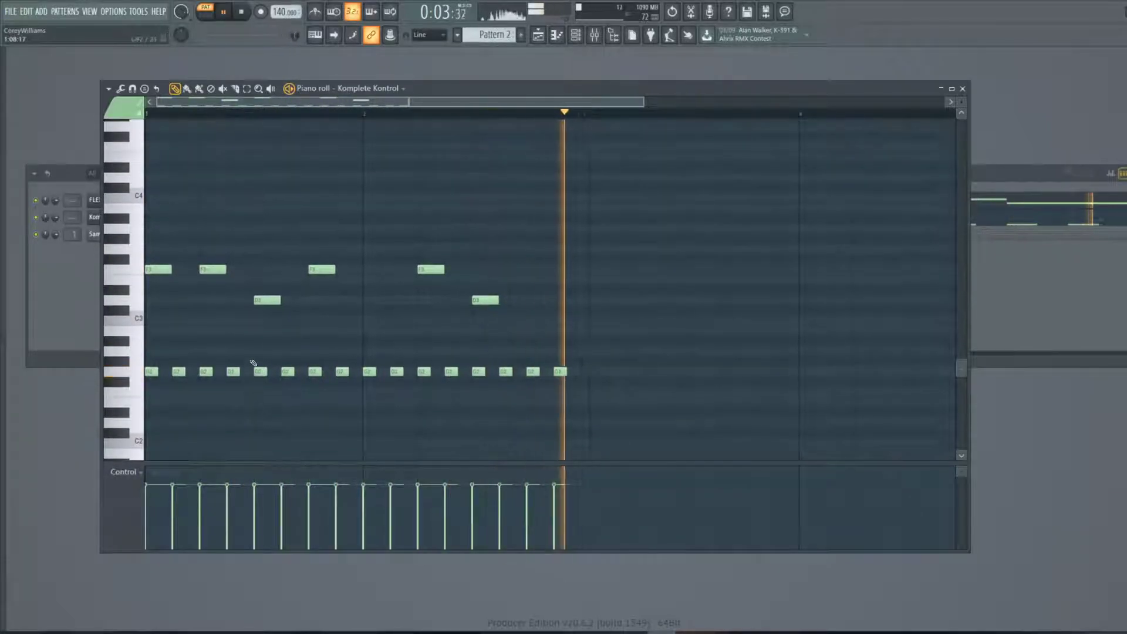
{"action": "left_click", "coordinate": [964, 89]}
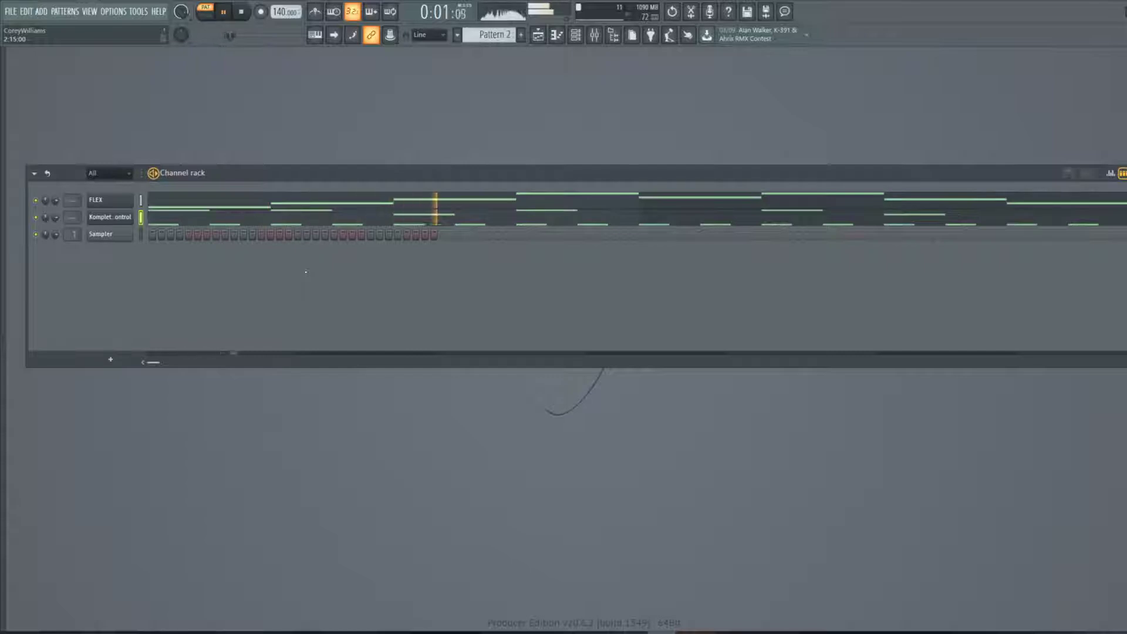
- Insert a second Komplete Kontrol channel from the full list of generator plugins
{"action": "right_click", "coordinate": [109, 237]}
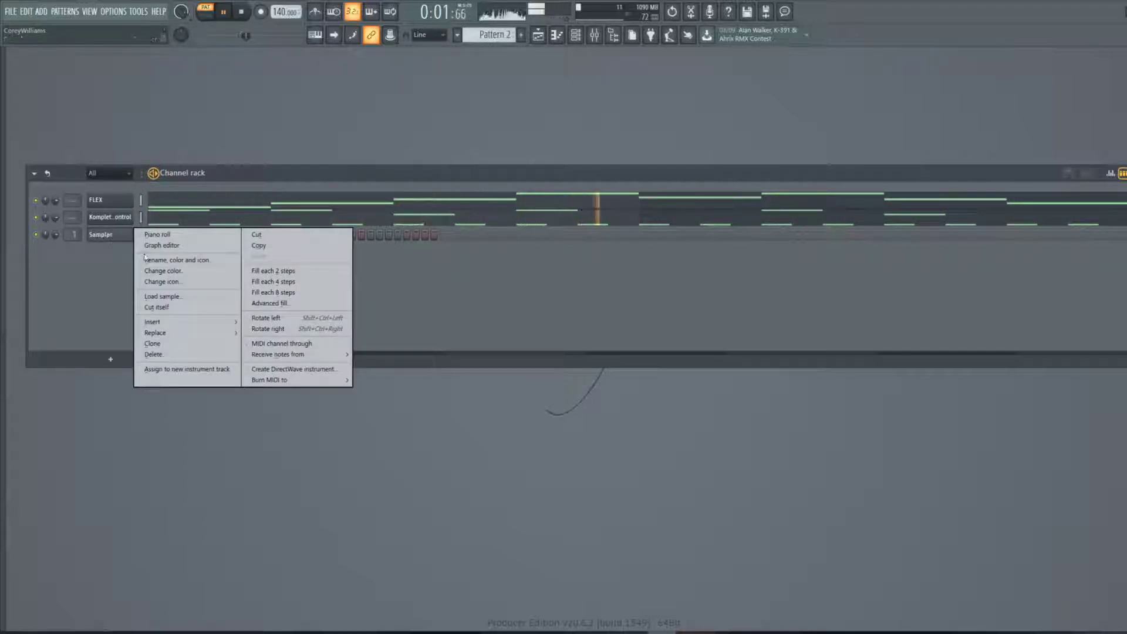
{"action": "mouse_move", "coordinate": [233, 335]}
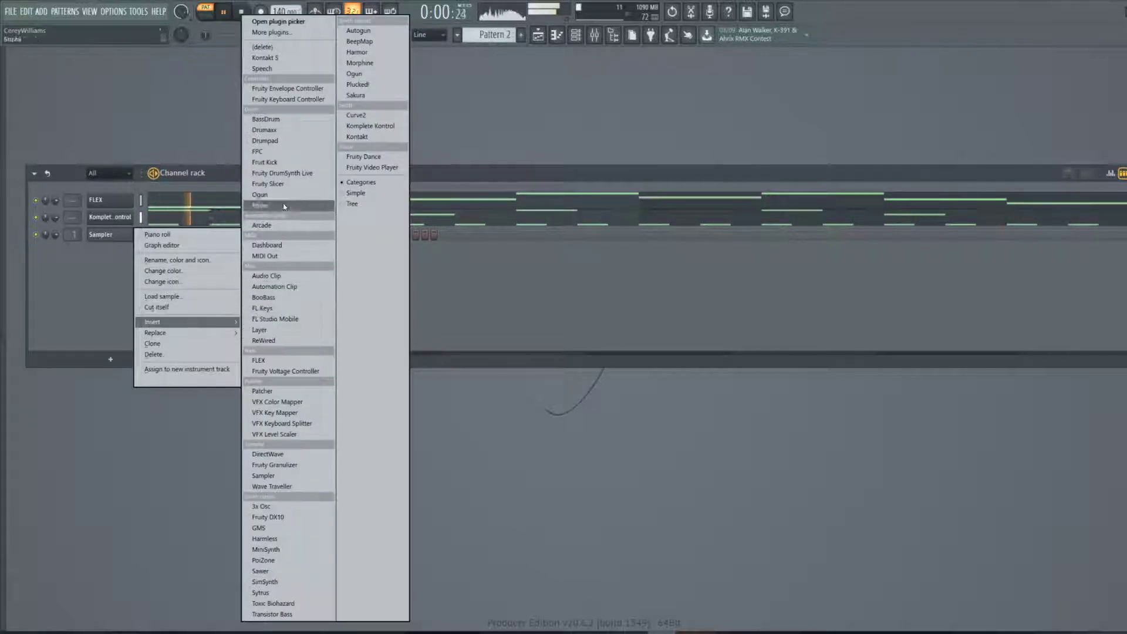
{"action": "left_click", "coordinate": [279, 33]}
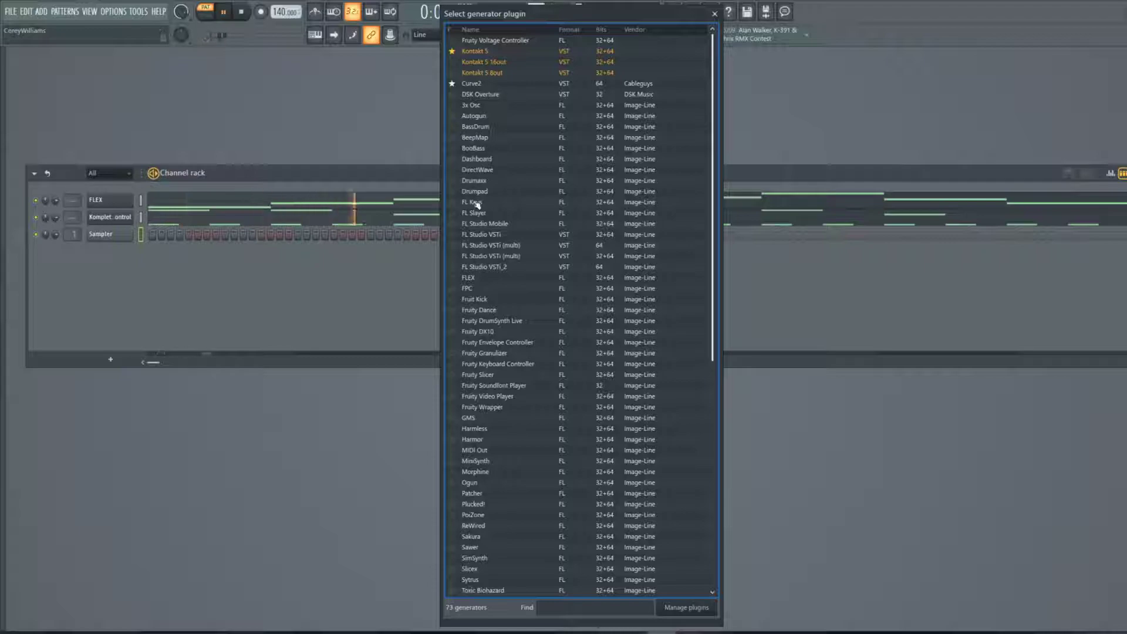
{"action": "scroll", "coordinate": [520, 401], "scroll_direction": "down", "scroll_amount": 5}
{"action": "scroll", "coordinate": [519, 403], "scroll_direction": "down", "scroll_amount": 1}
{"action": "double_click", "coordinate": [508, 507]}
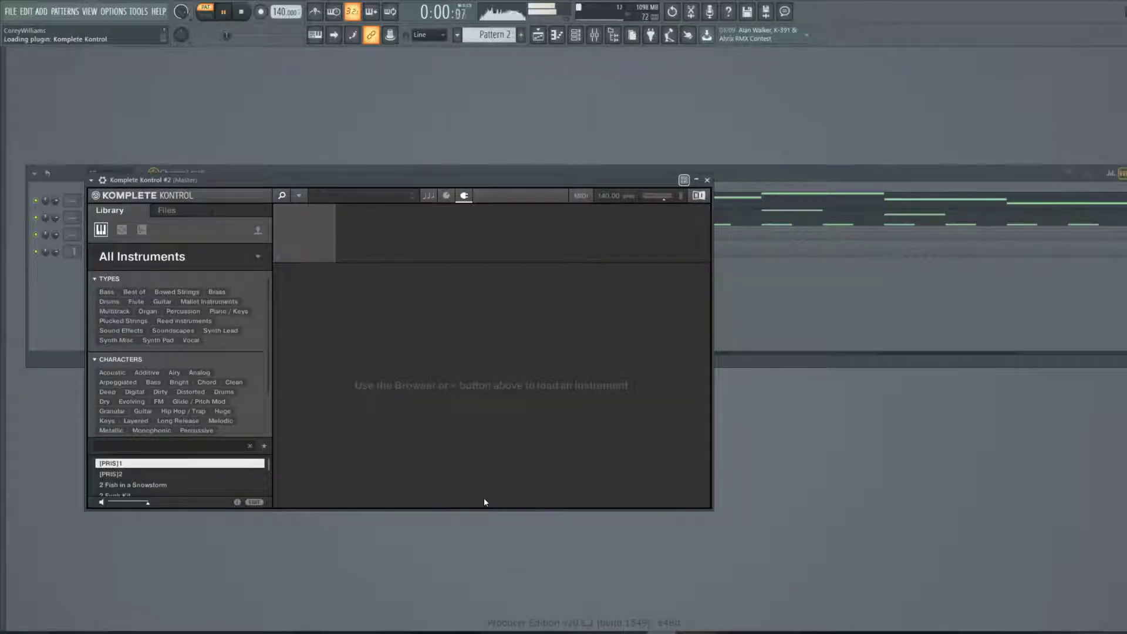
- Load the Cruncher preset of the Scarbee Rickenbacker Bass instrument in the second Komplete Kontrol and close the plugin window
{"action": "left_click", "coordinate": [258, 256]}
{"action": "scroll", "coordinate": [212, 387], "scroll_direction": "down", "scroll_amount": 3}
{"action": "scroll", "coordinate": [210, 387], "scroll_direction": "down", "scroll_amount": 3}
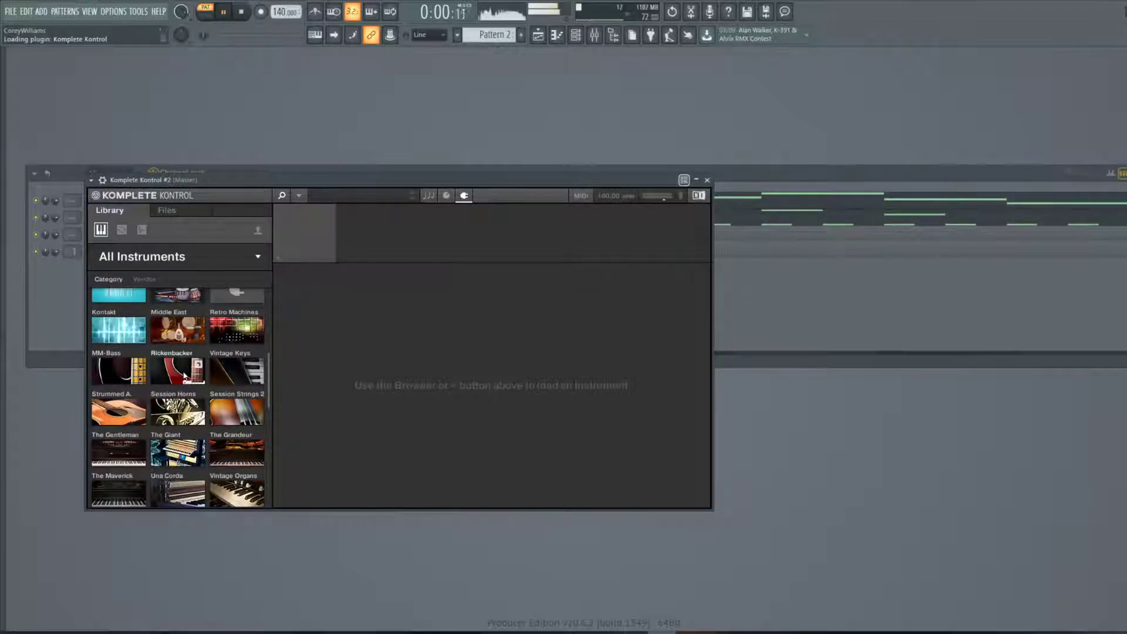
{"action": "left_click", "coordinate": [184, 374]}
{"action": "scroll", "coordinate": [161, 447], "scroll_direction": "down", "scroll_amount": 1}
{"action": "left_click", "coordinate": [161, 448]}
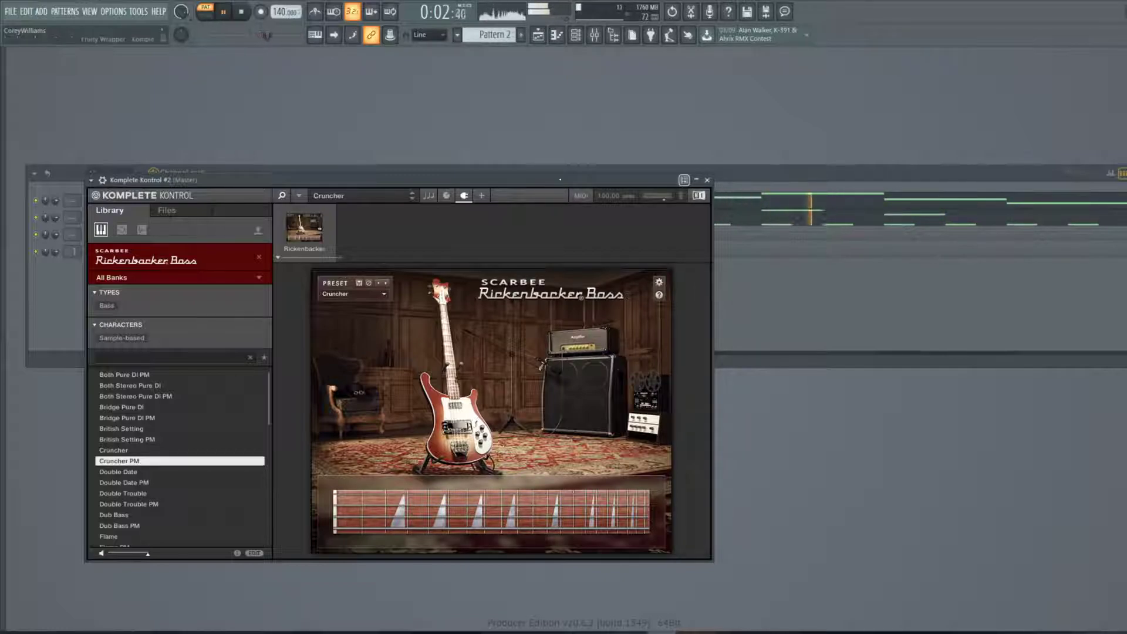
{"action": "left_click_drag", "start_coordinate": [560, 180], "coordinate": [606, 171]}
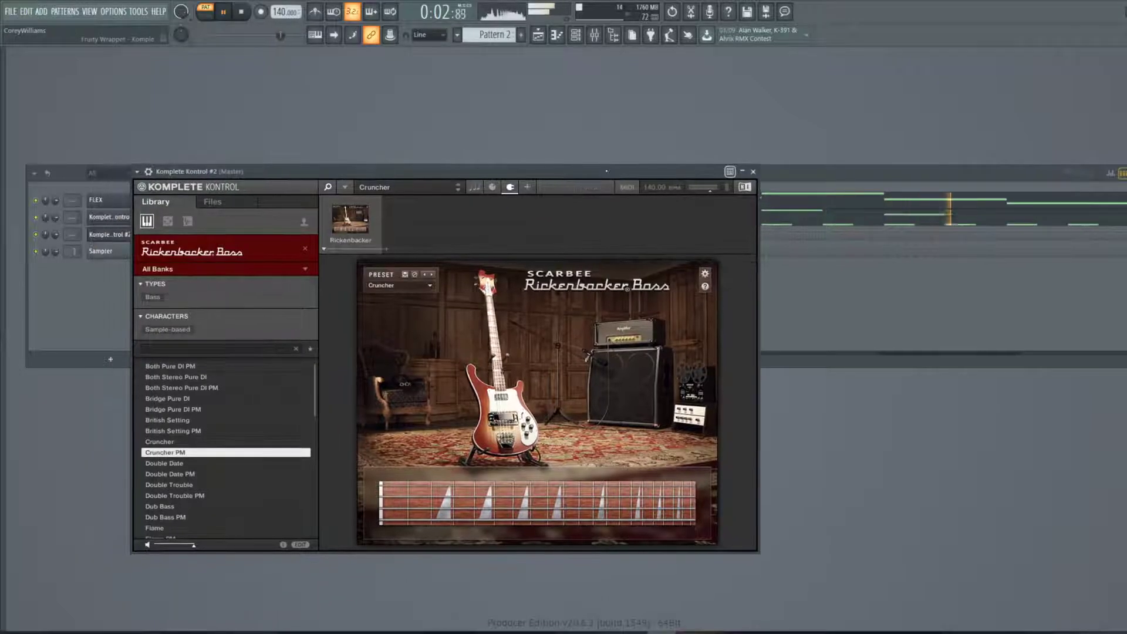
{"action": "left_click", "coordinate": [754, 171]}
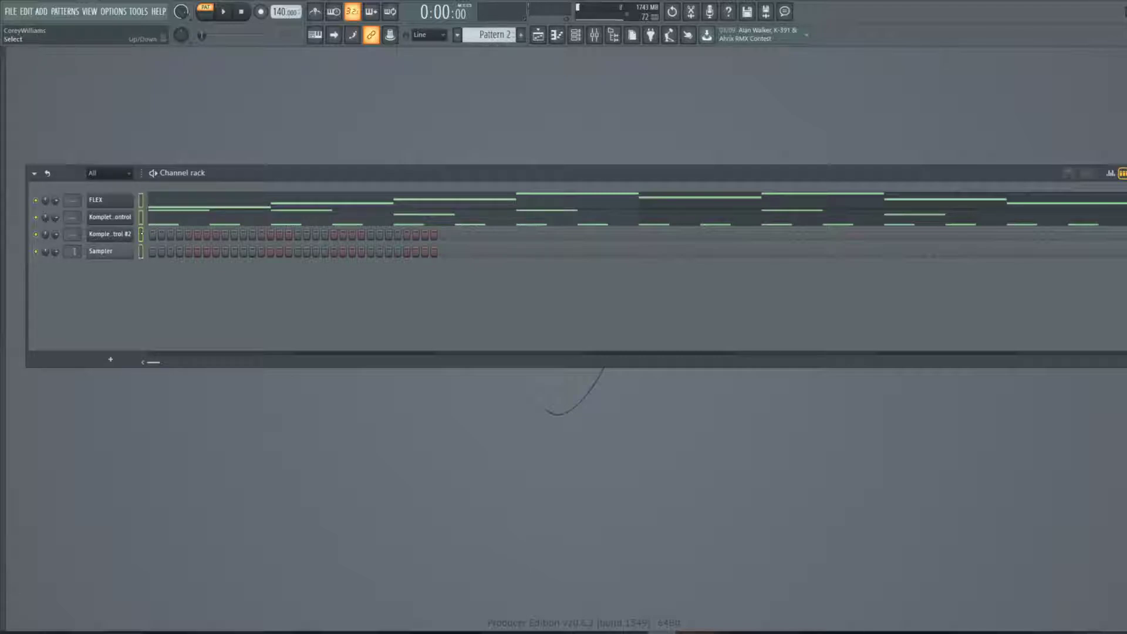
- Open the bass channel's piano roll, start playback and draw one-beat C4 notes on the first two beats of bar 1
{"action": "left_click", "coordinate": [559, 36]}
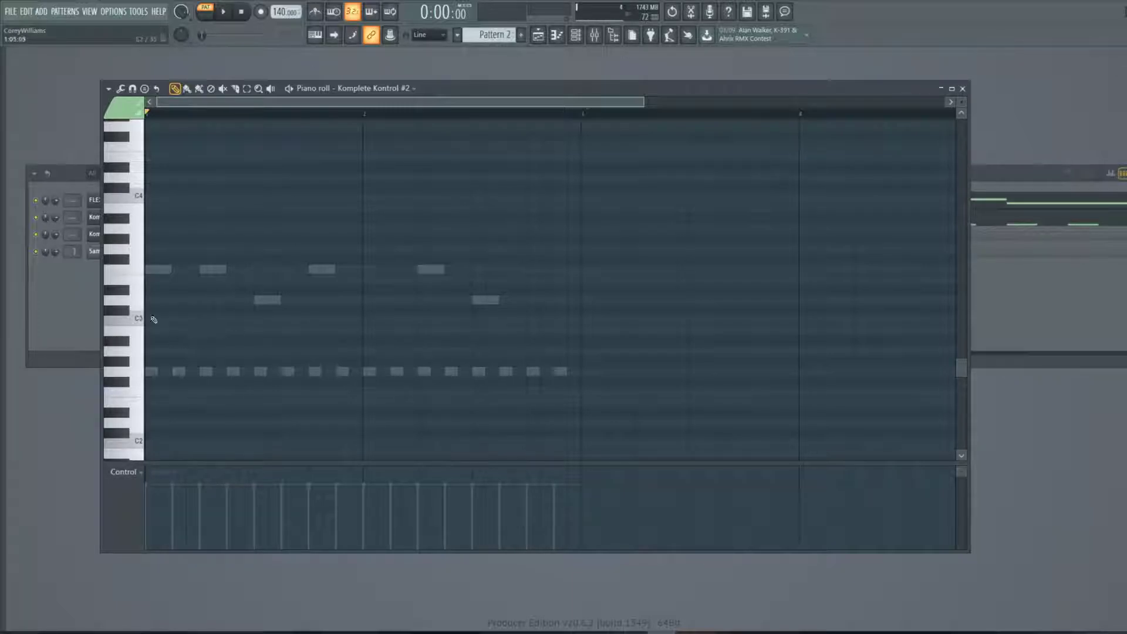
{"action": "left_click", "coordinate": [230, 12]}
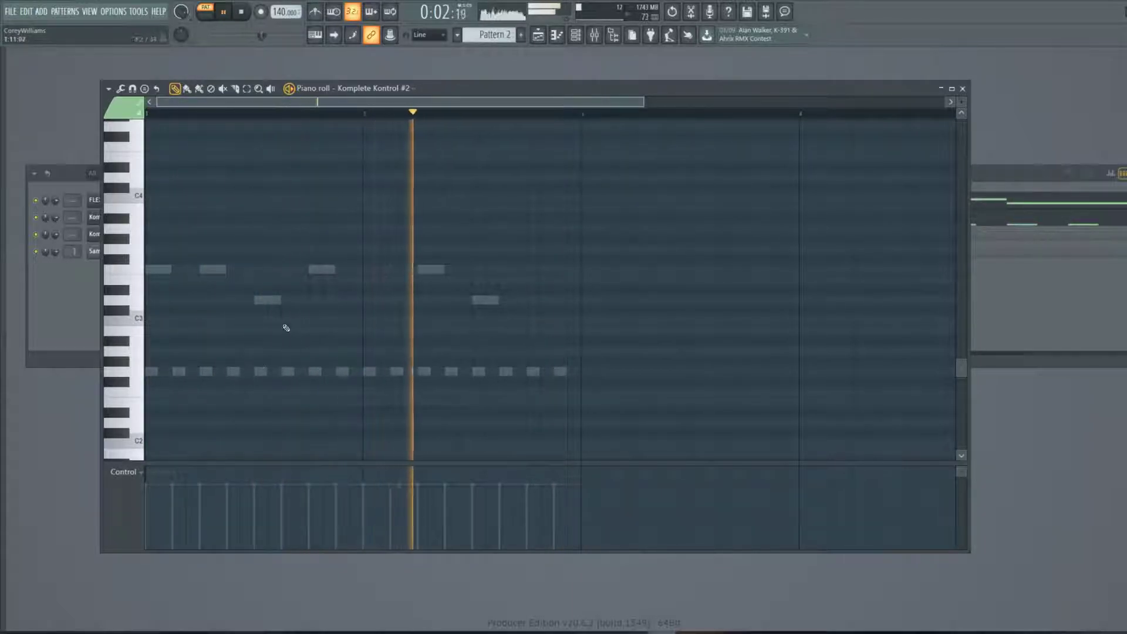
{"action": "scroll", "coordinate": [283, 320], "scroll_direction": "up", "scroll_amount": 2}
{"action": "scroll", "coordinate": [186, 352], "scroll_direction": "up", "scroll_amount": 8}
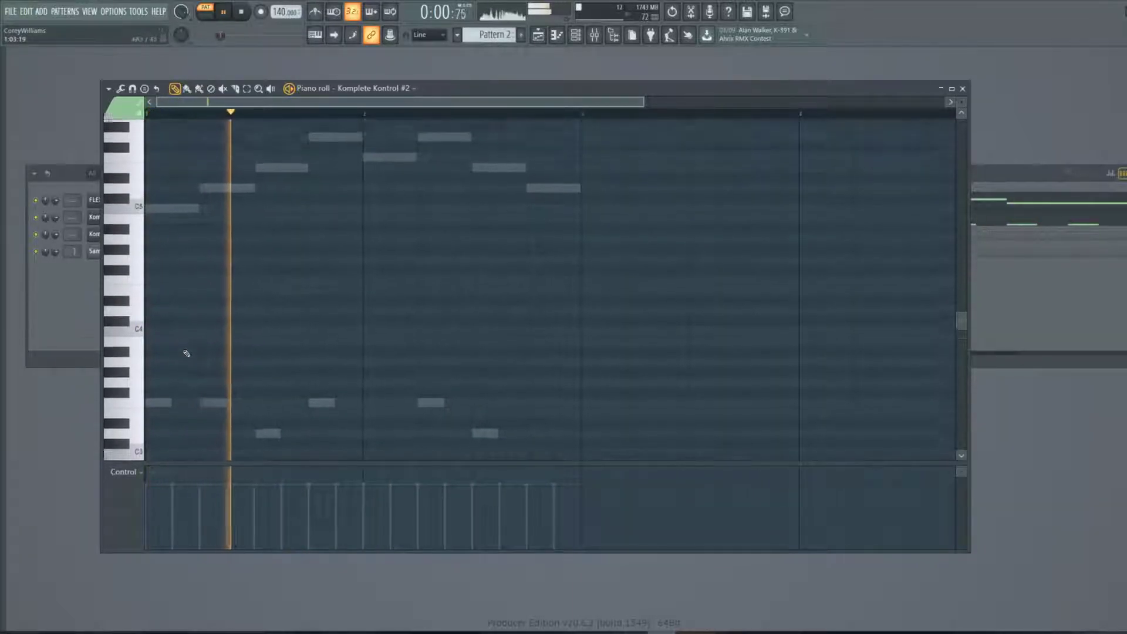
{"action": "left_click", "coordinate": [196, 230]}
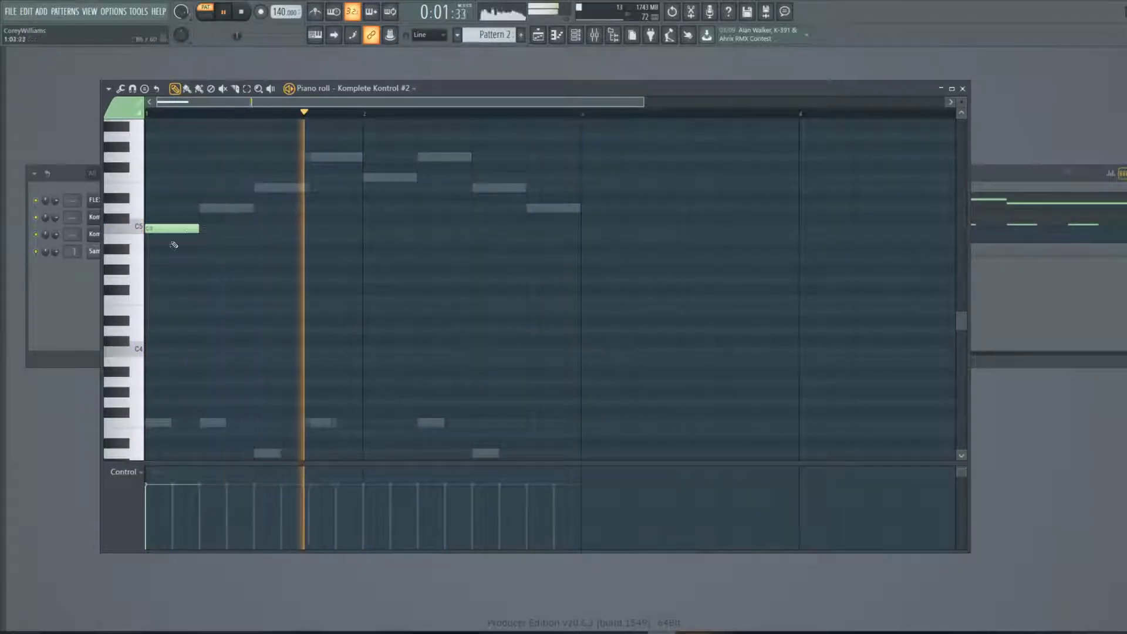
{"action": "left_click", "coordinate": [162, 350]}
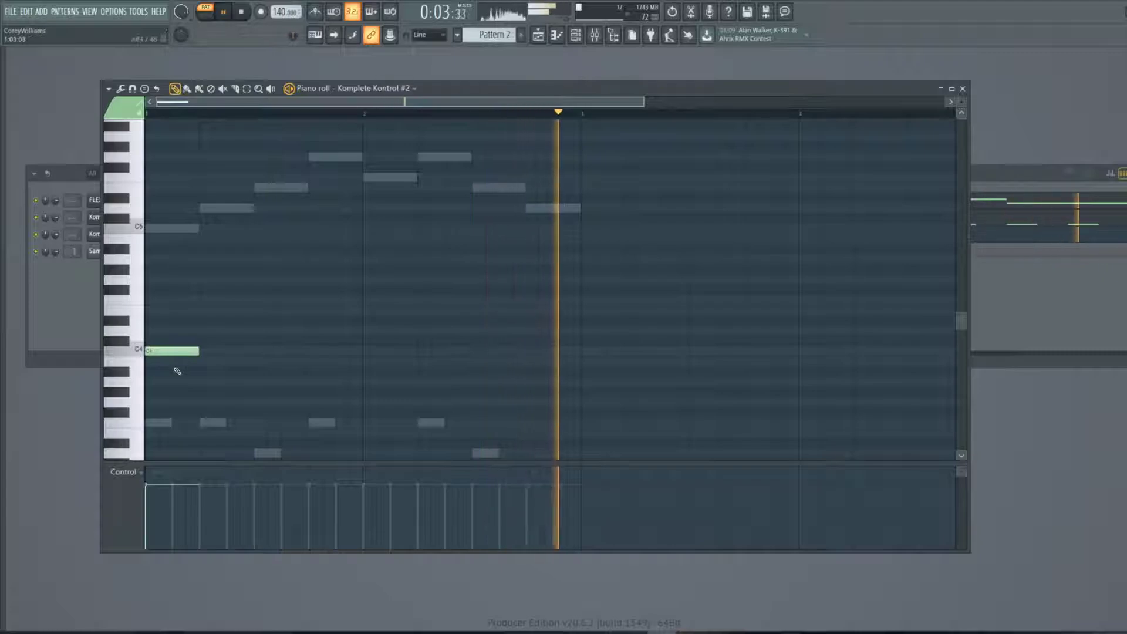
{"action": "left_click_drag", "start_coordinate": [223, 352], "coordinate": [216, 352]}
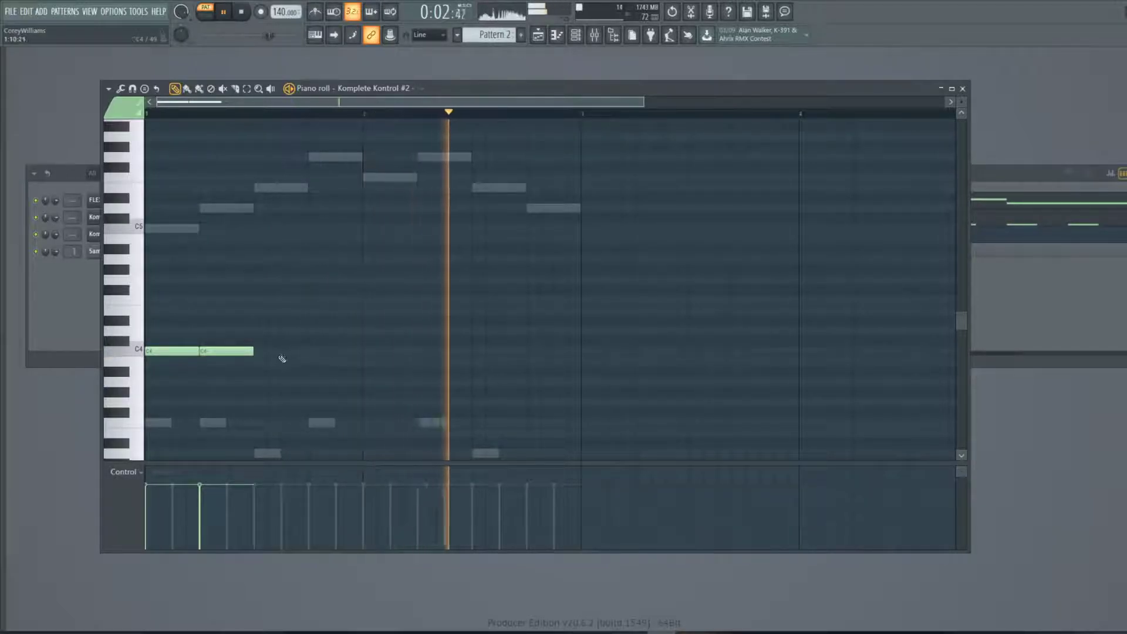
- Draw one-beat notes E4 and F4 on beats 3 and 4 of bar 1, and D4, E4, C4 and B3 across bar 2
{"action": "left_click", "coordinate": [267, 318]}
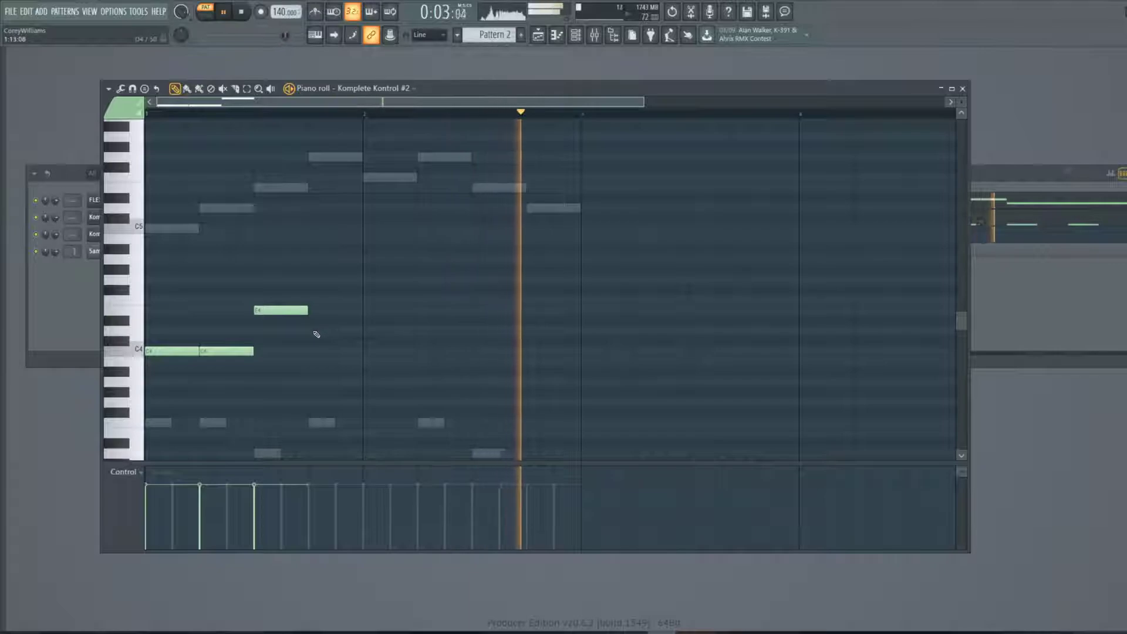
{"action": "left_click", "coordinate": [317, 301]}
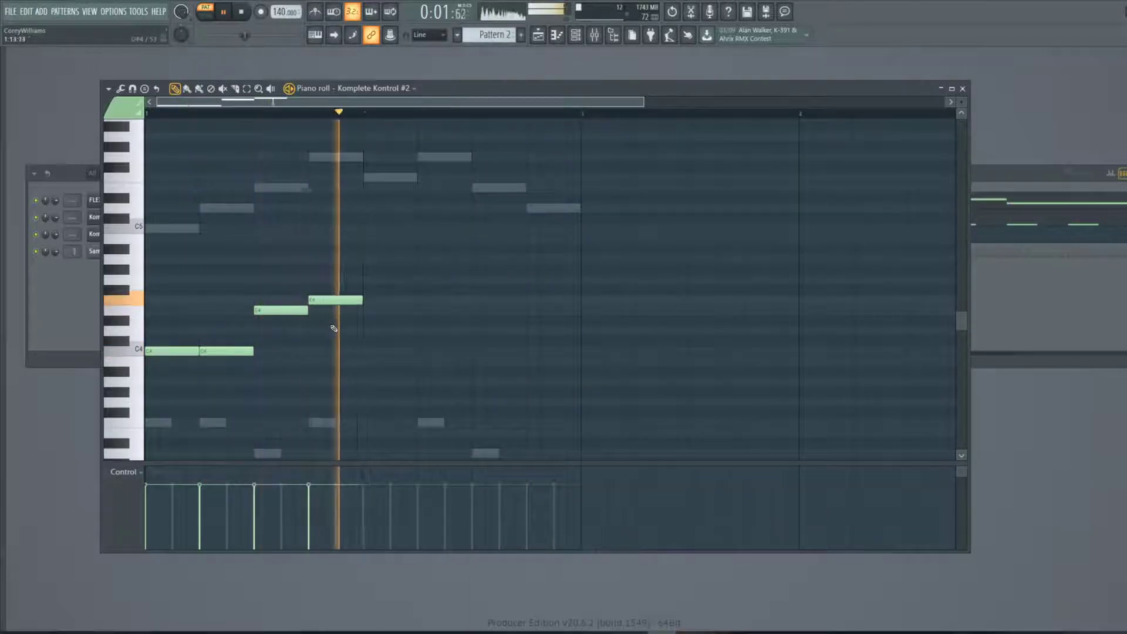
{"action": "left_click", "coordinate": [369, 331]}
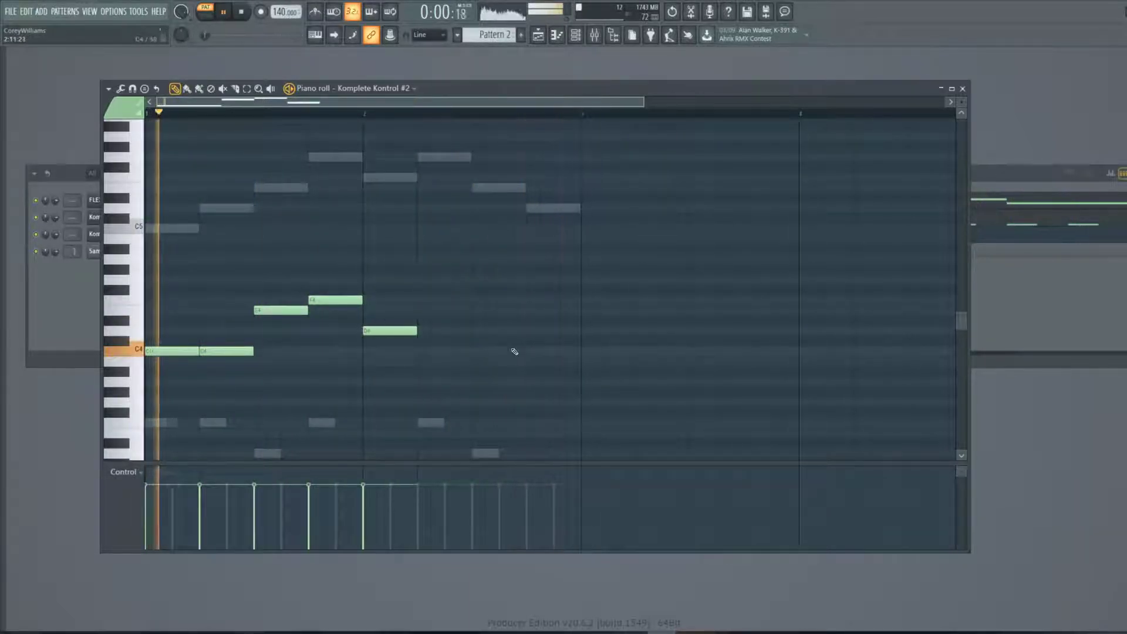
{"action": "left_click", "coordinate": [425, 310]}
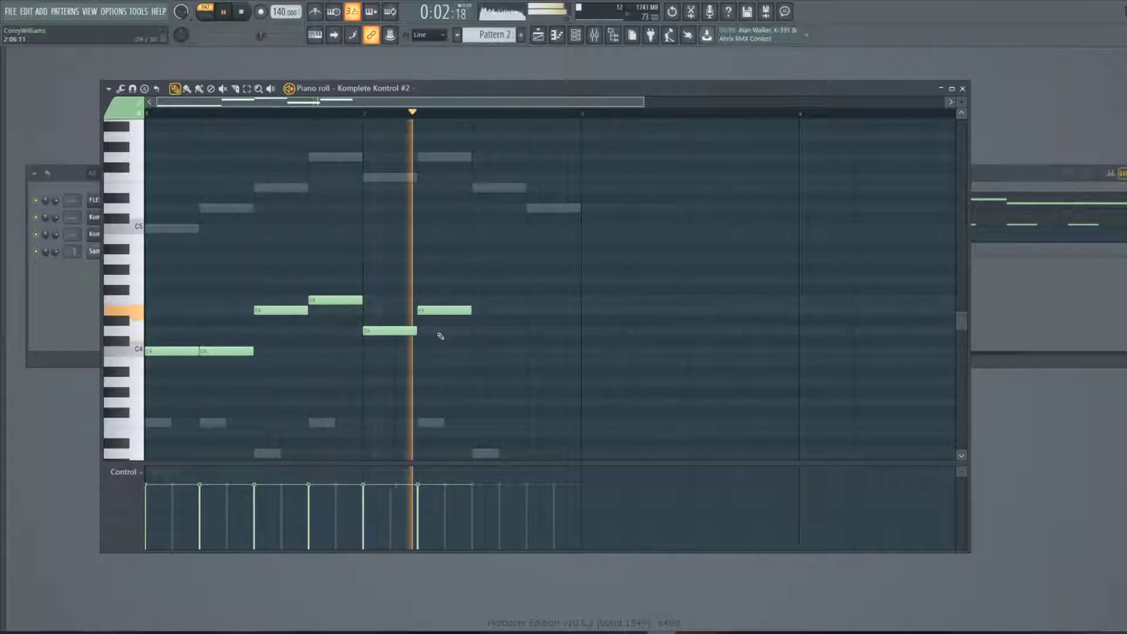
{"action": "left_click", "coordinate": [478, 351]}
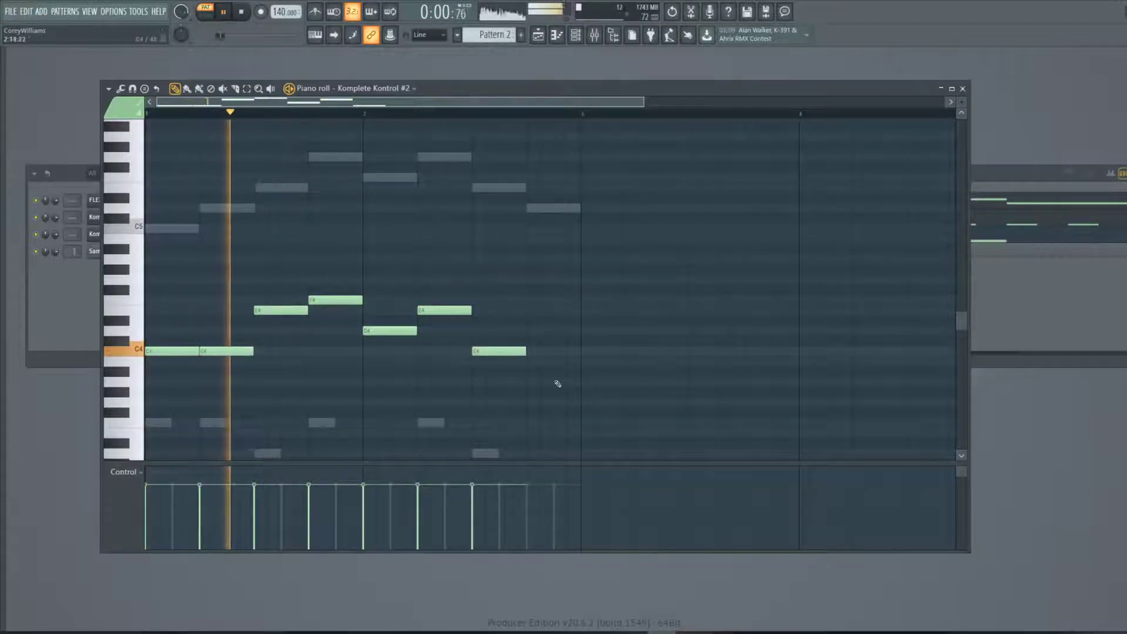
{"action": "left_click", "coordinate": [531, 362]}
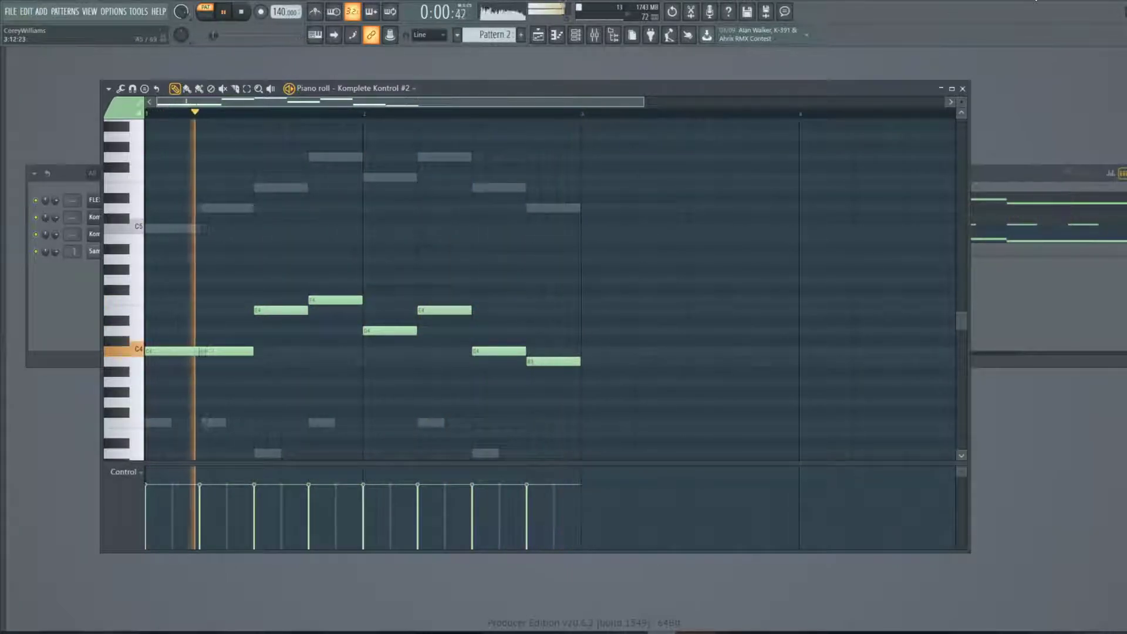
- Slightly lower the velocity of the second, fourth and sixth bass notes and close the piano roll
{"action": "left_click_drag", "start_coordinate": [200, 486], "coordinate": [310, 492]}
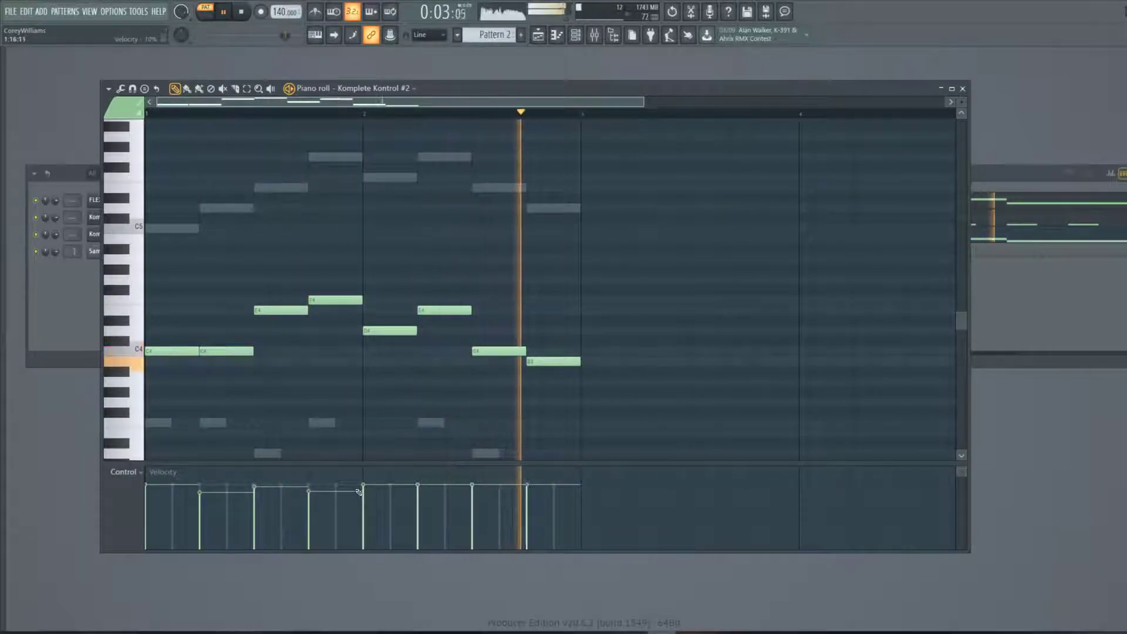
{"action": "left_click_drag", "start_coordinate": [418, 486], "coordinate": [418, 491]}
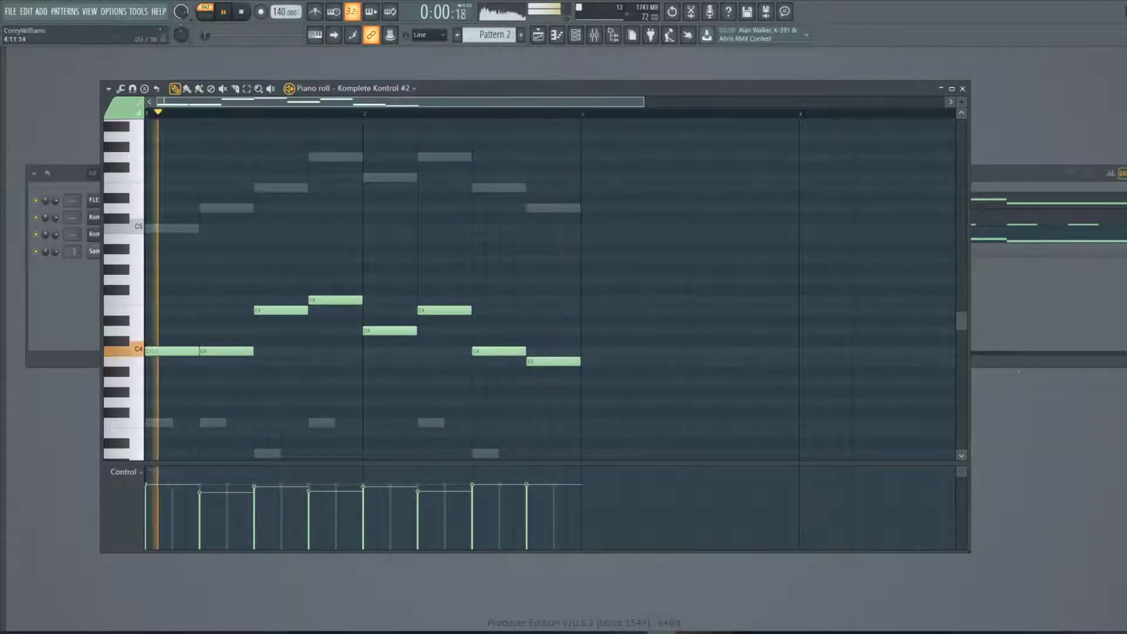
{"action": "left_click", "coordinate": [964, 89]}
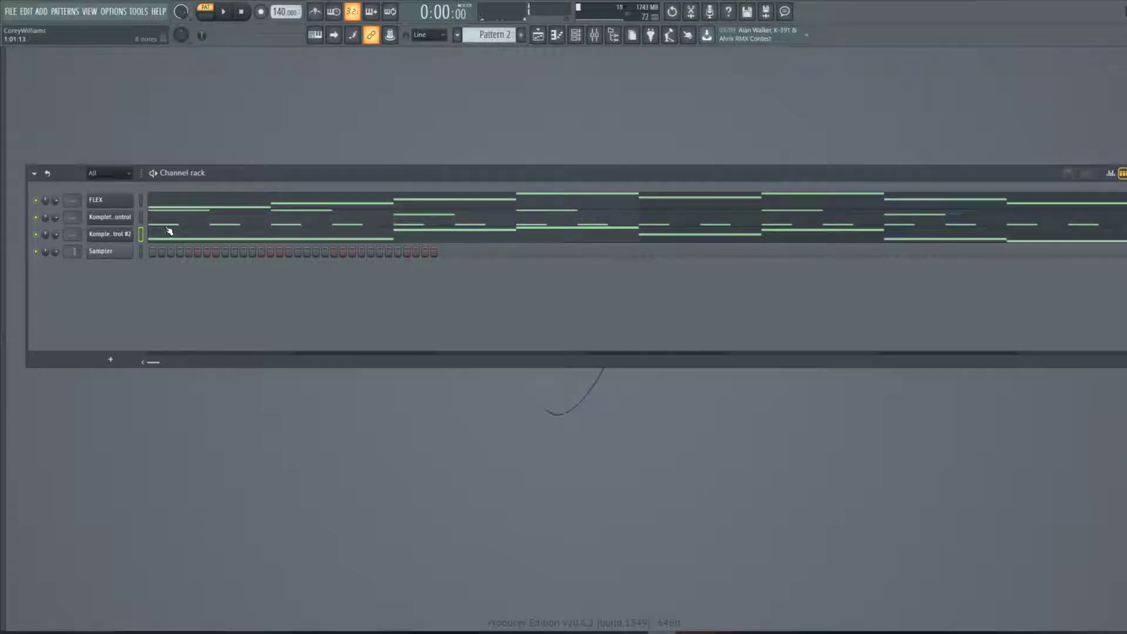
- Rename the FLEX channel to Synth and give it a green color
{"action": "right_click", "coordinate": [115, 204]}
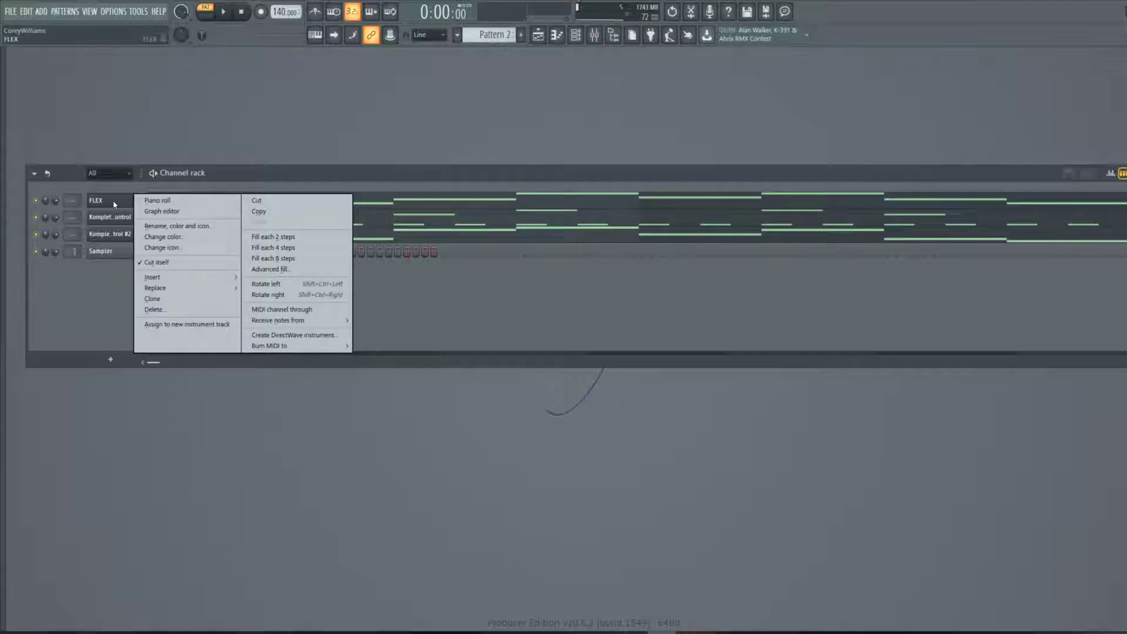
{"action": "mouse_move", "coordinate": [175, 288]}
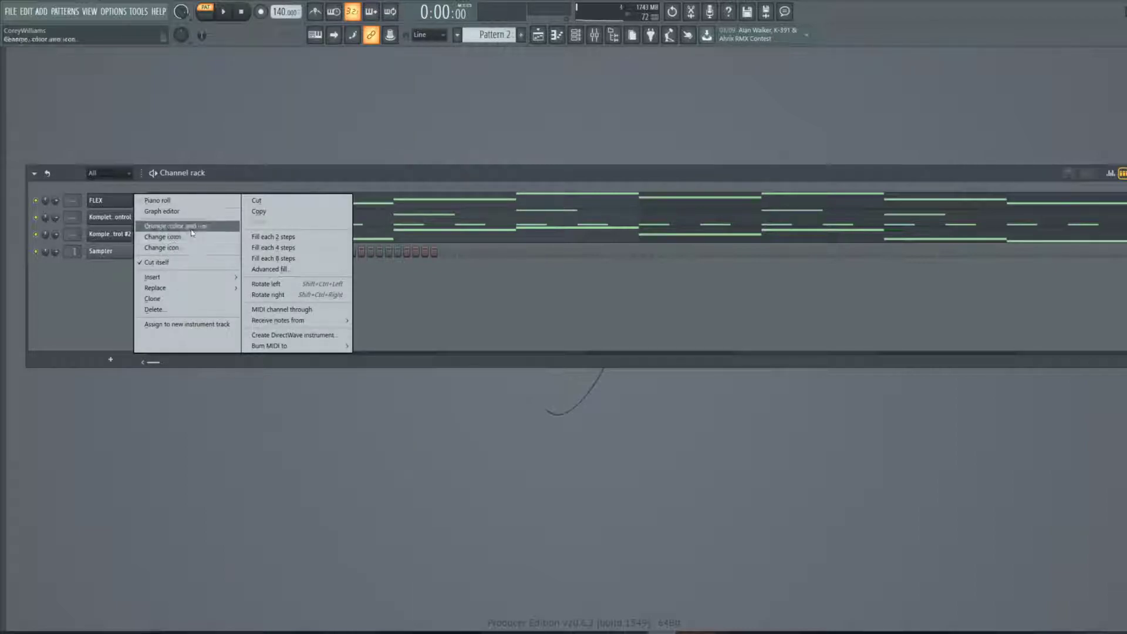
{"action": "left_click", "coordinate": [188, 228]}
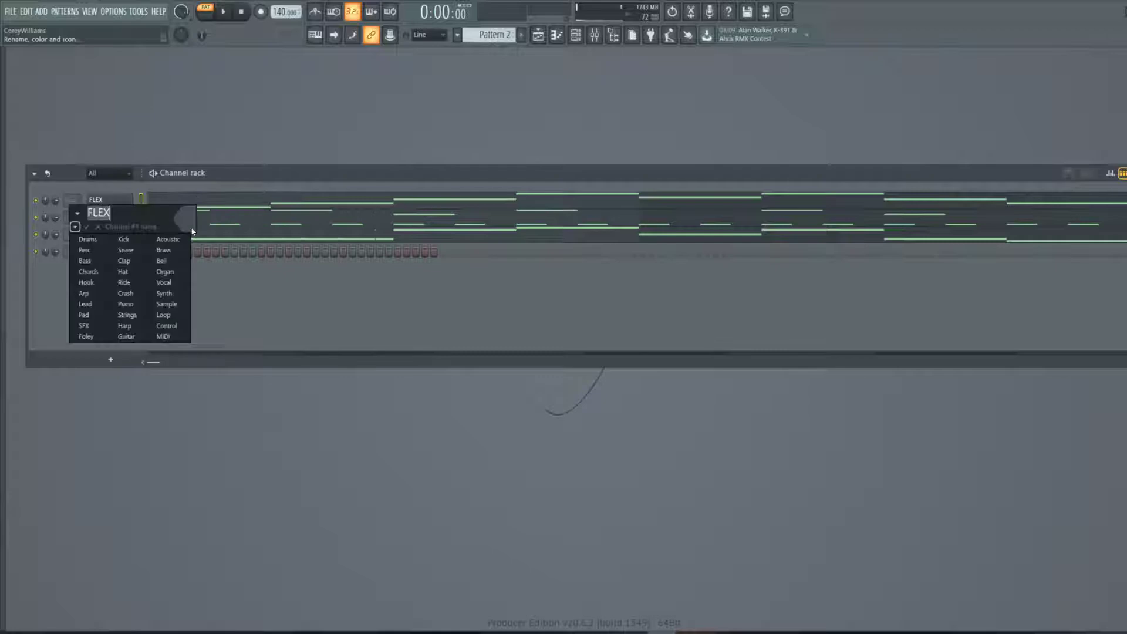
{"action": "left_click", "coordinate": [122, 213]}
{"action": "type", "text": "Syn"}
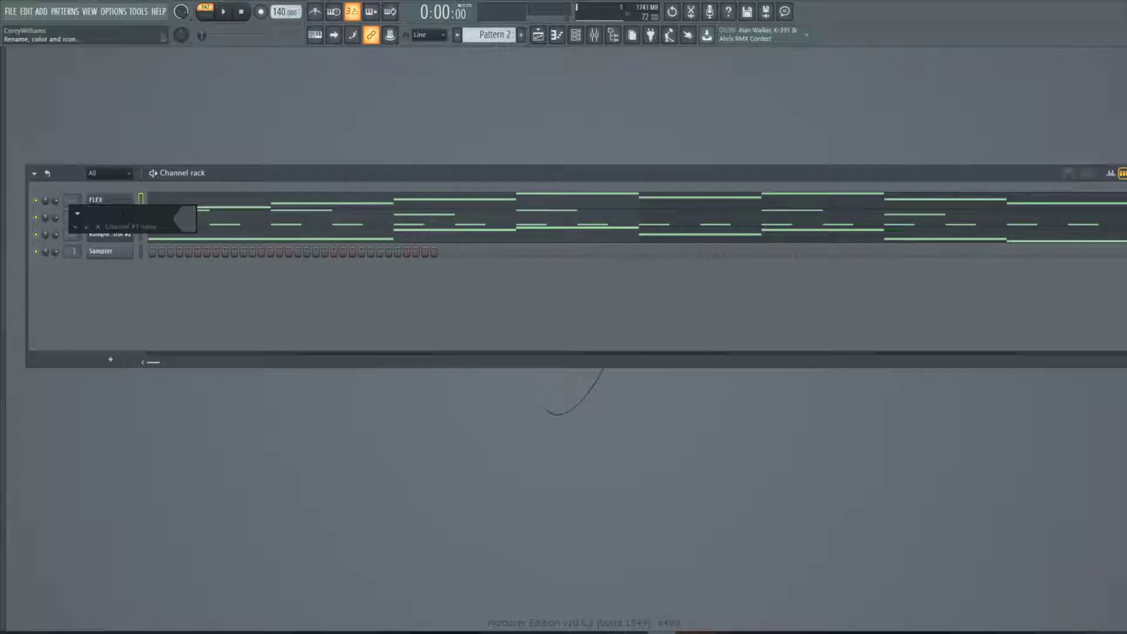
{"action": "type", "text": "th"}
{"action": "left_click", "coordinate": [186, 222]}
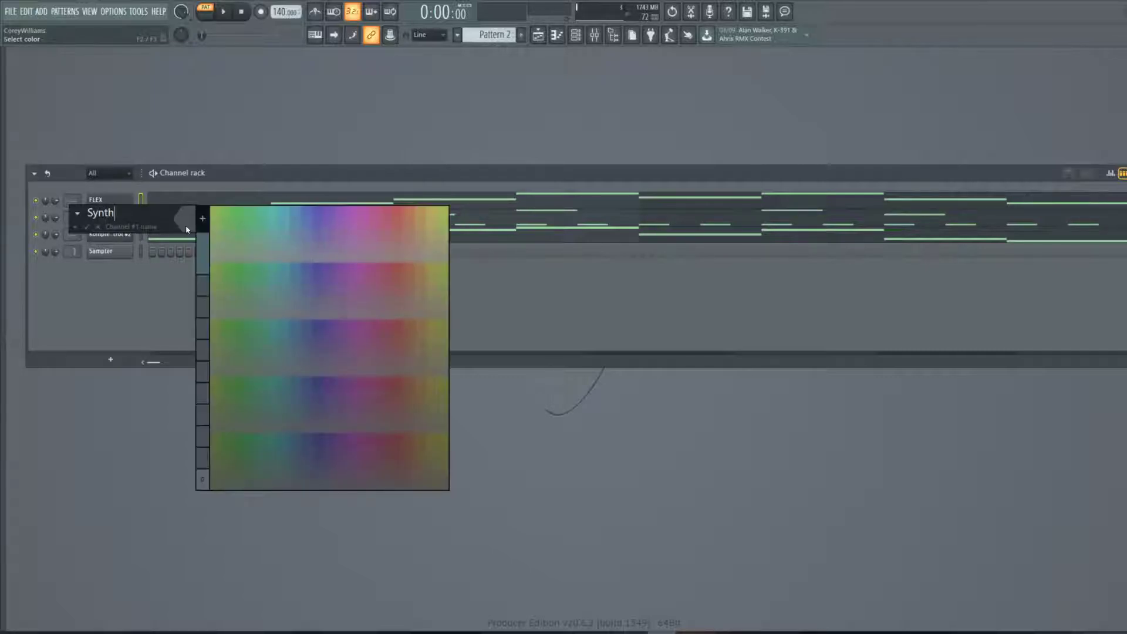
{"action": "left_click", "coordinate": [243, 217]}
{"action": "left_click", "coordinate": [88, 227]}
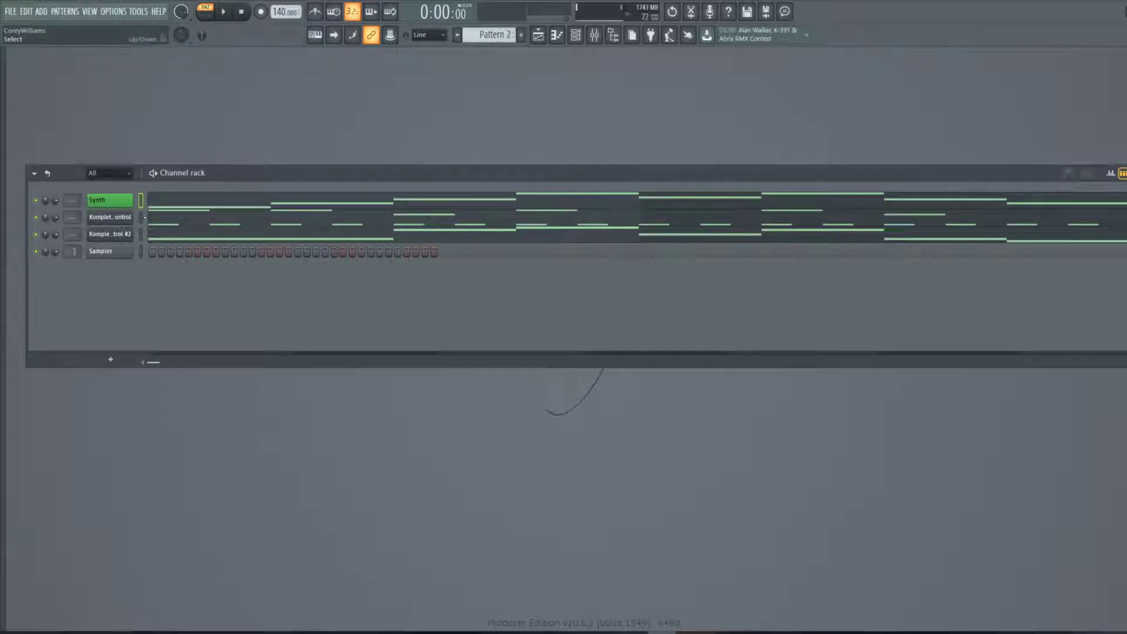
- Choose the orange basic color (red 255, green 128, blue 64) for the first Komplete Kontrol channel
{"action": "left_click", "coordinate": [141, 221]}
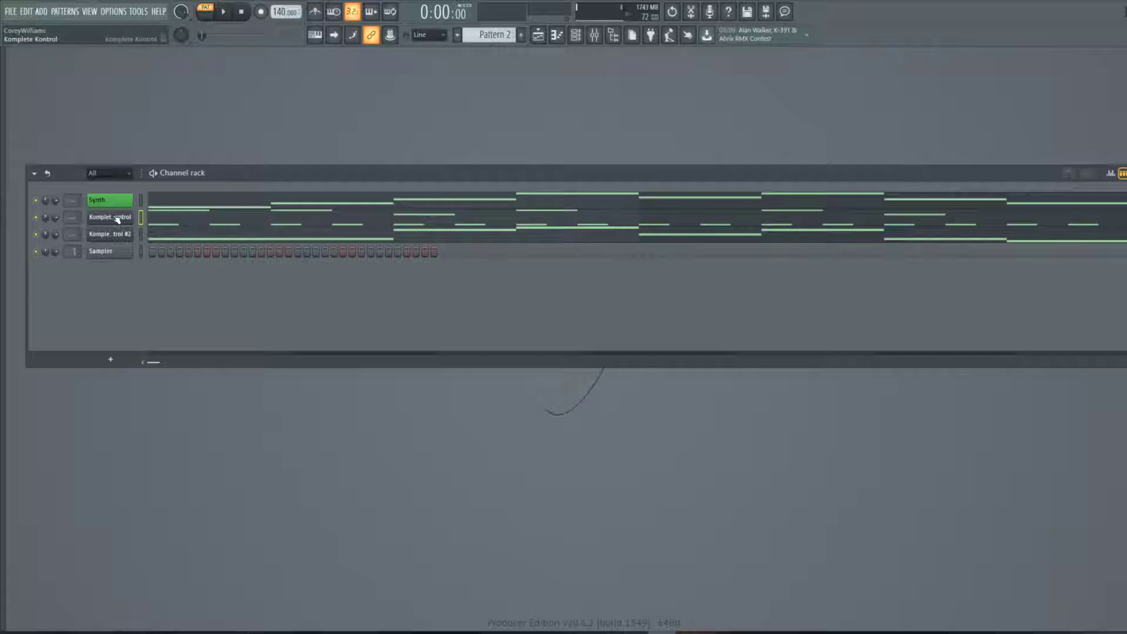
{"action": "right_click", "coordinate": [117, 219]}
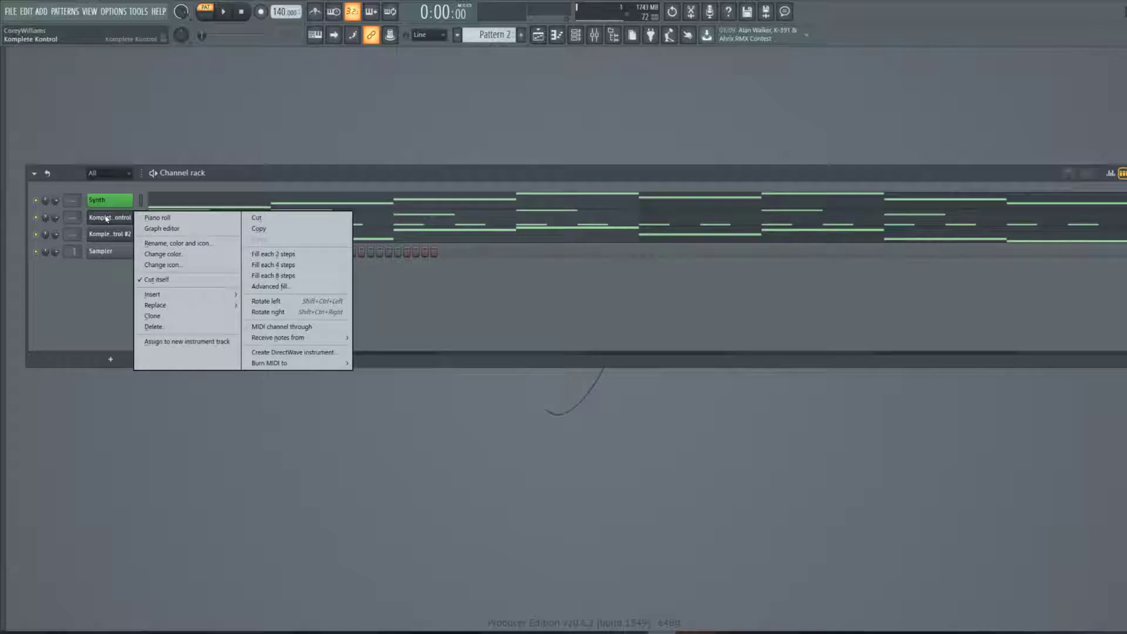
{"action": "mouse_move", "coordinate": [175, 300]}
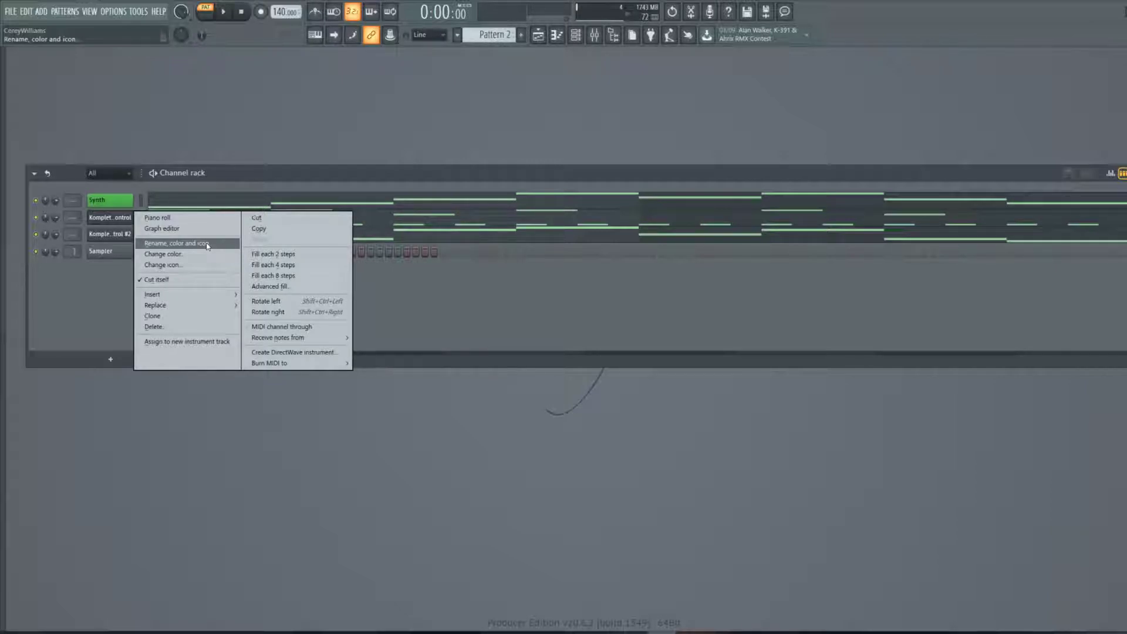
{"action": "left_click", "coordinate": [207, 244]}
{"action": "left_click", "coordinate": [202, 242]}
{"action": "left_click", "coordinate": [217, 234]}
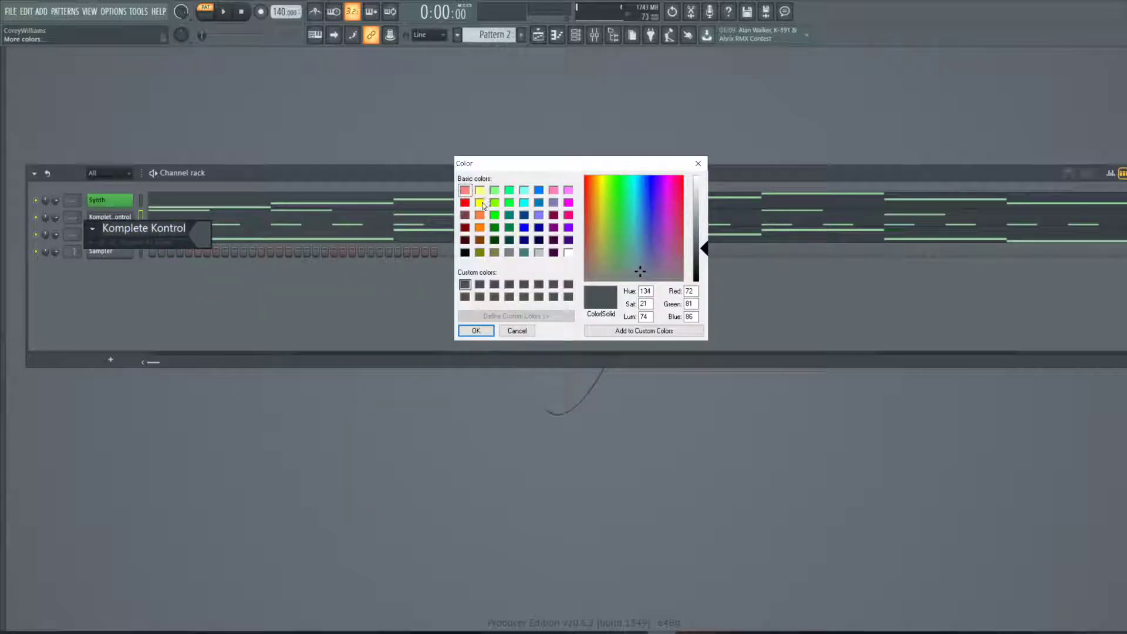
{"action": "left_click", "coordinate": [480, 215]}
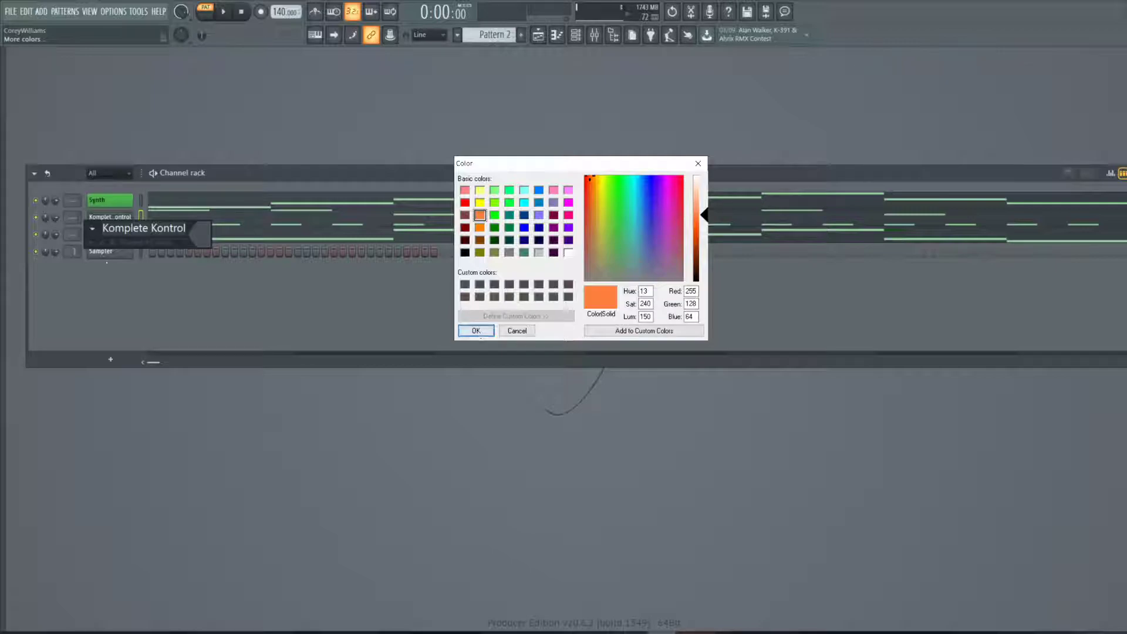
{"action": "left_click", "coordinate": [476, 331]}
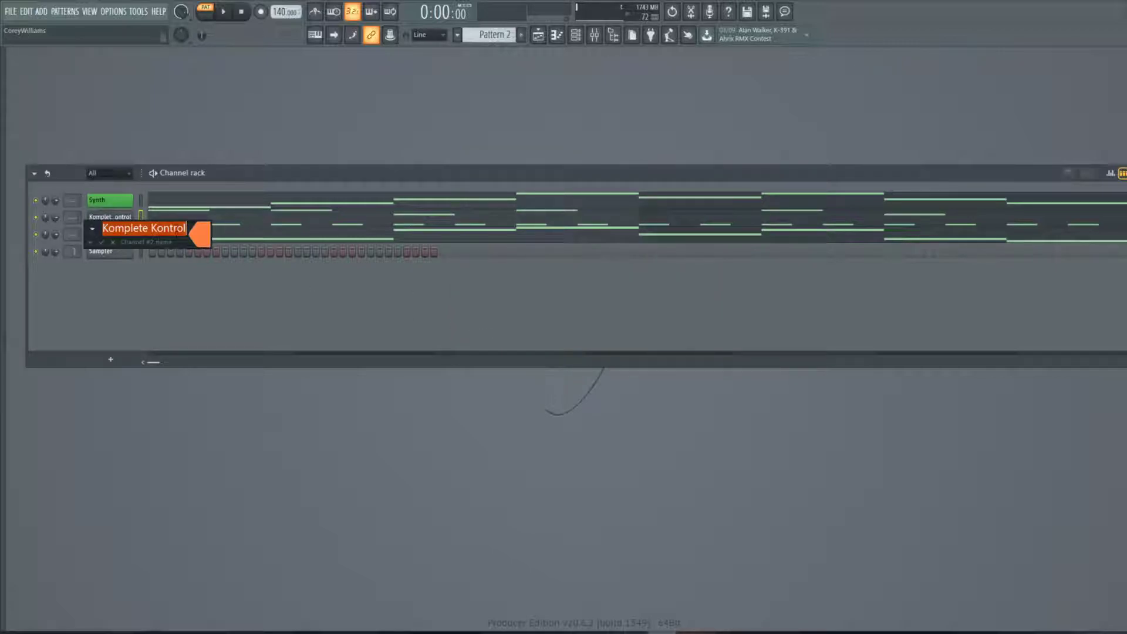
- Rename the first Komplete Kontrol channel to Drums and apply the change
{"action": "left_click", "coordinate": [176, 231]}
{"action": "double_click", "coordinate": [177, 231]}
{"action": "key", "text": "BackSpace"}
{"action": "key", "text": "BackSpace"}
{"action": "key", "text": "BackSpace"}
{"action": "key", "text": "BackSpace"}
{"action": "key", "text": "BackSpace"}
{"action": "key", "text": "BackSpace"}
{"action": "key", "text": "BackSpace"}
{"action": "key", "text": "BackSpace"}
{"action": "key", "text": "BackSpace"}
{"action": "key", "text": "BackSpace"}
{"action": "type", "text": "Drums"}
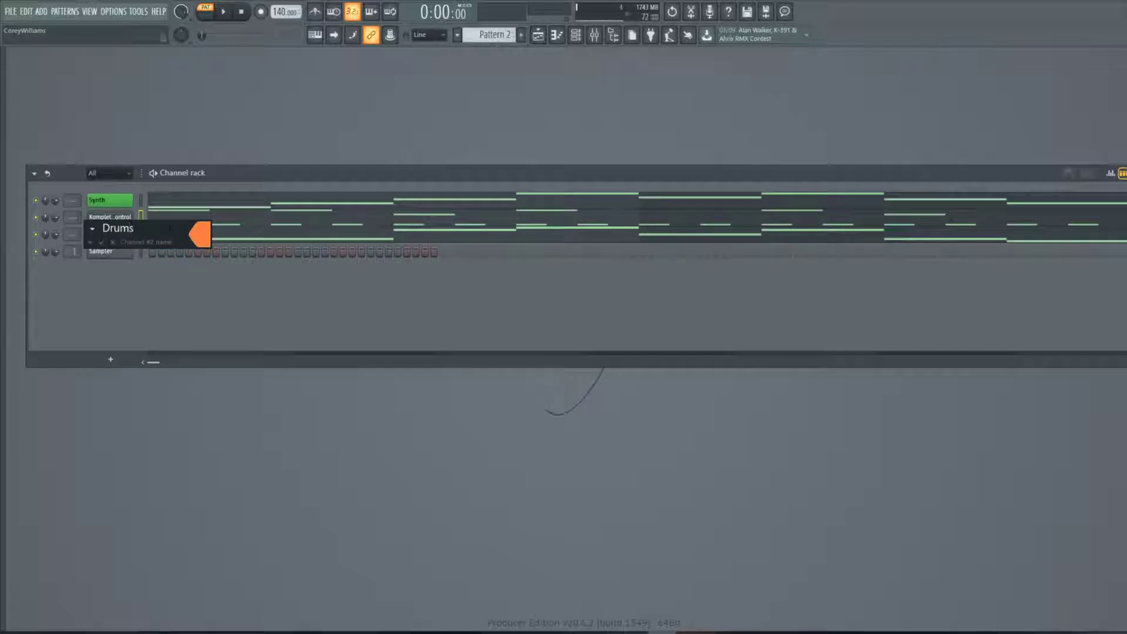
{"action": "key", "text": "Return"}
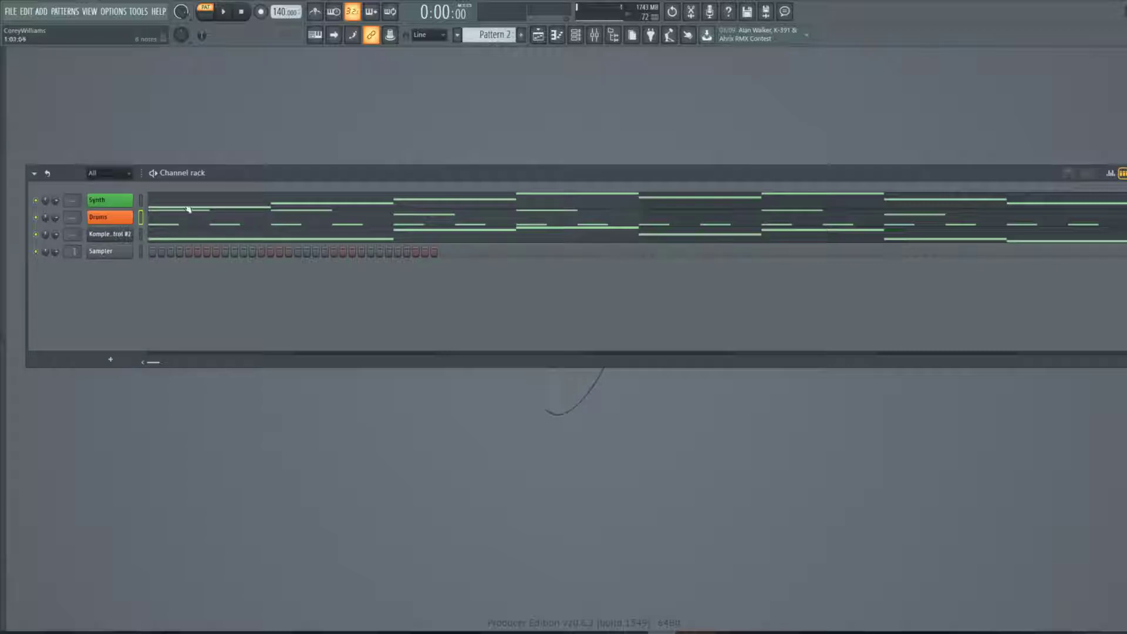
- Rename the second Komplete Kontrol channel to Bass and give it a blue-violet color
{"action": "right_click", "coordinate": [115, 240]}
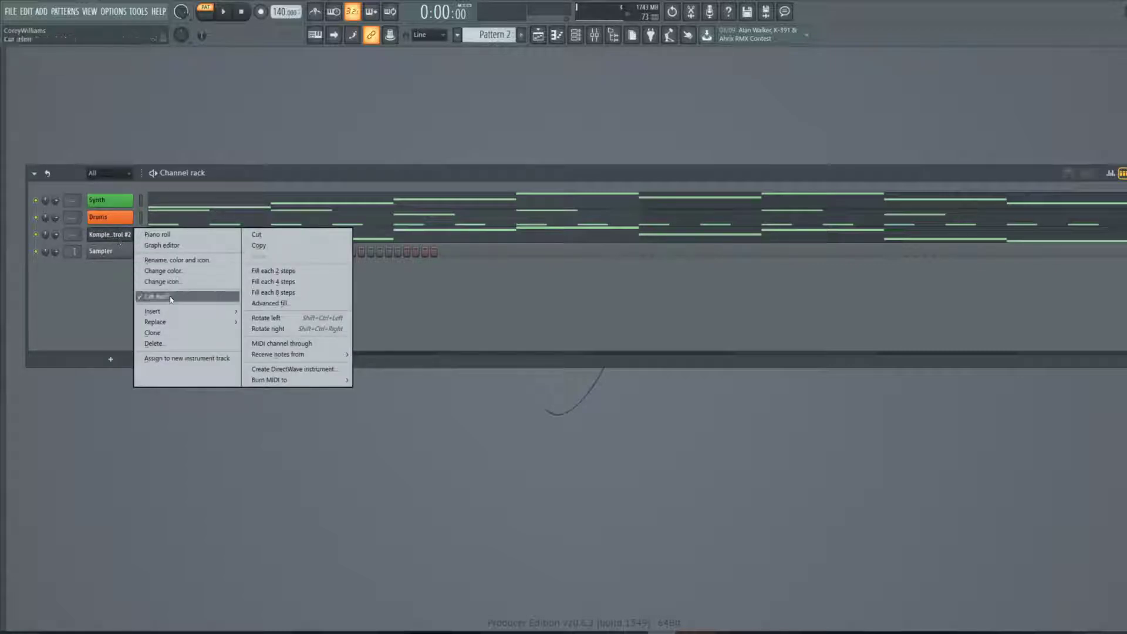
{"action": "left_click", "coordinate": [191, 261]}
{"action": "left_click", "coordinate": [197, 253]}
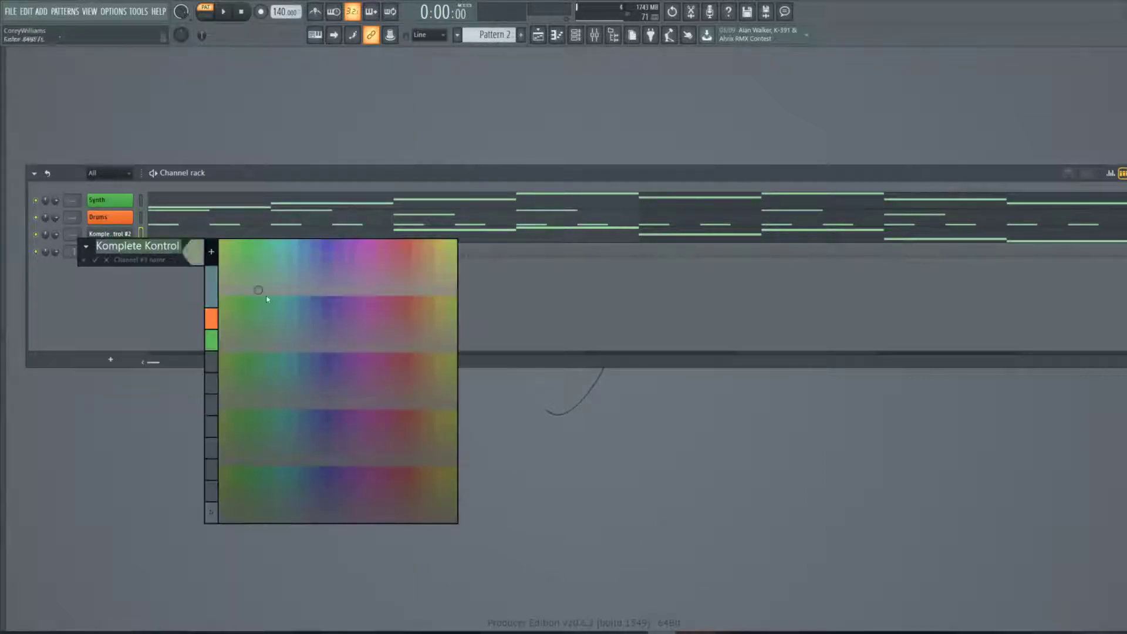
{"action": "left_click", "coordinate": [329, 249]}
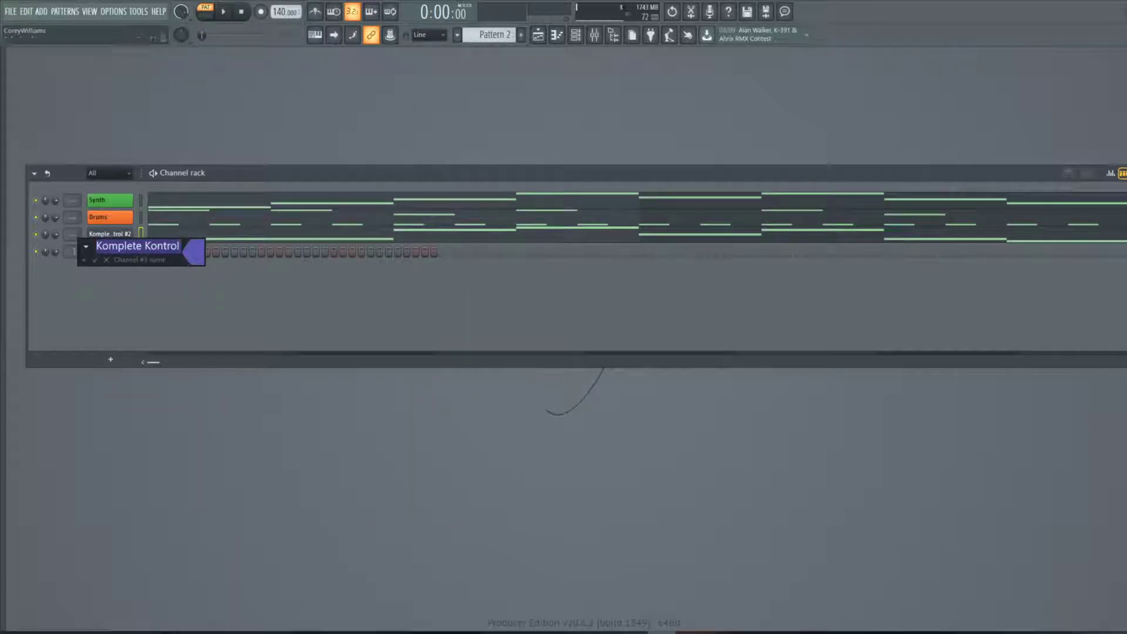
{"action": "key", "text": "BackSpace"}
{"action": "type", "text": "Bass"}
{"action": "key", "text": "Return"}
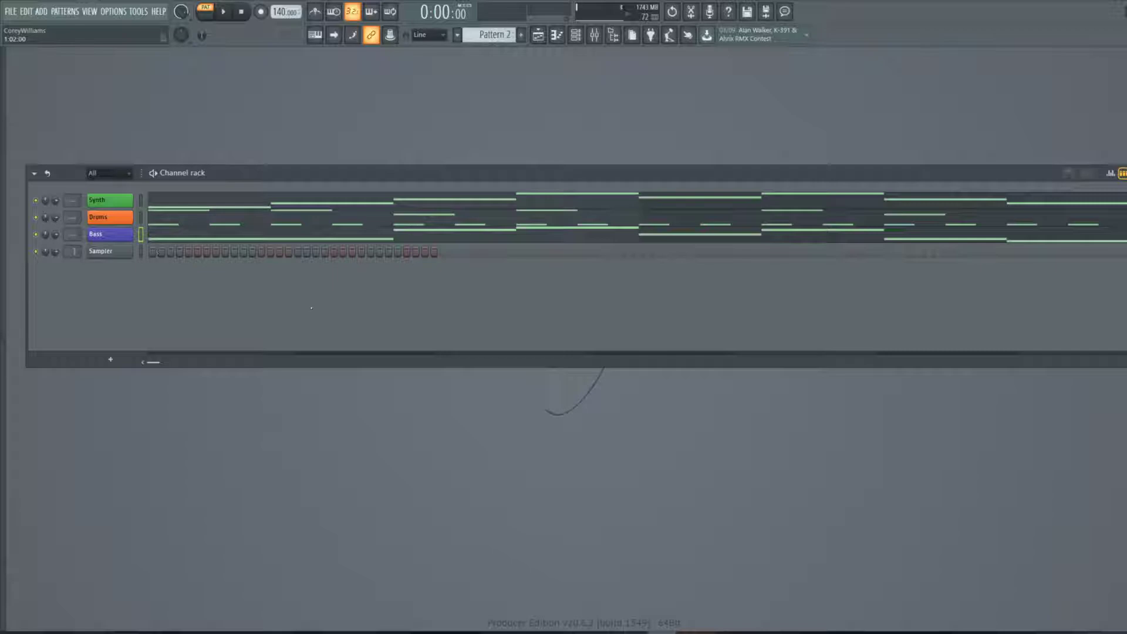
- Move the channel rack up below the main toolbar and split Pattern 2 by channel
{"action": "left_click_drag", "start_coordinate": [276, 176], "coordinate": [258, 58]}
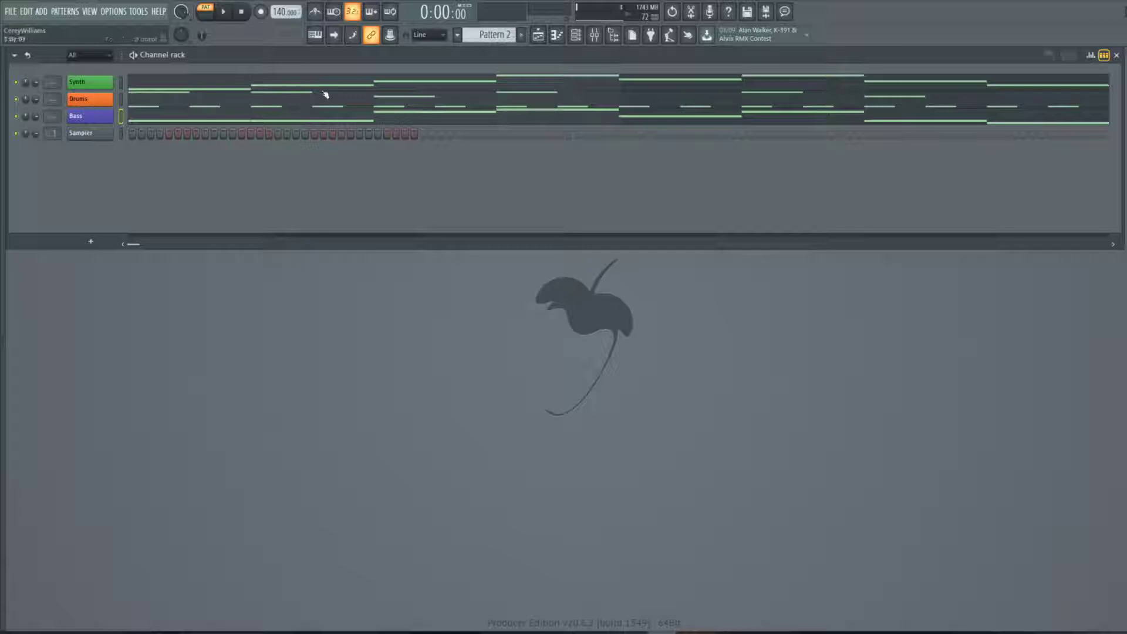
{"action": "left_click", "coordinate": [482, 35]}
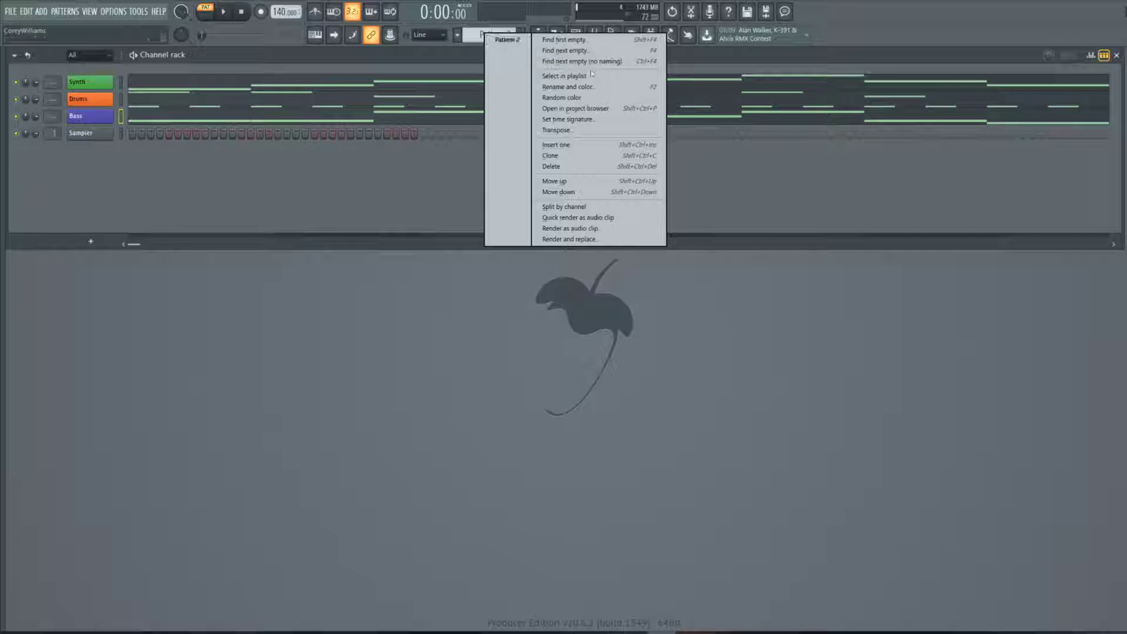
{"action": "left_click", "coordinate": [590, 209]}
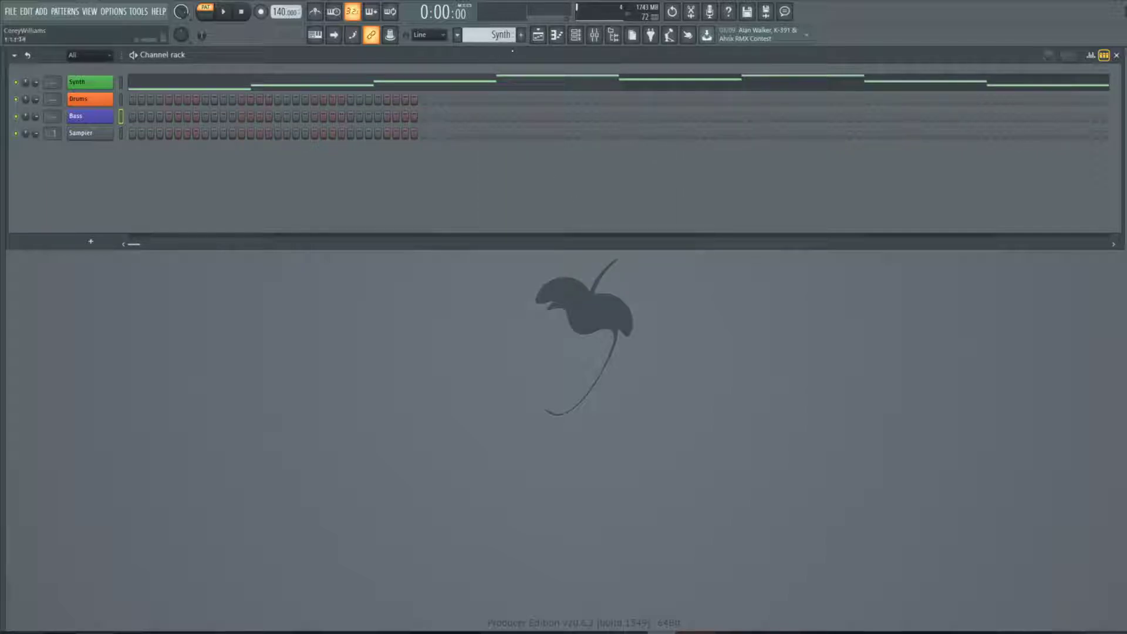
- Review the split Synth, Drums and Bass patterns one after another, ending on the Synth pattern
{"action": "scroll", "coordinate": [508, 39], "scroll_direction": "down", "scroll_amount": 2}
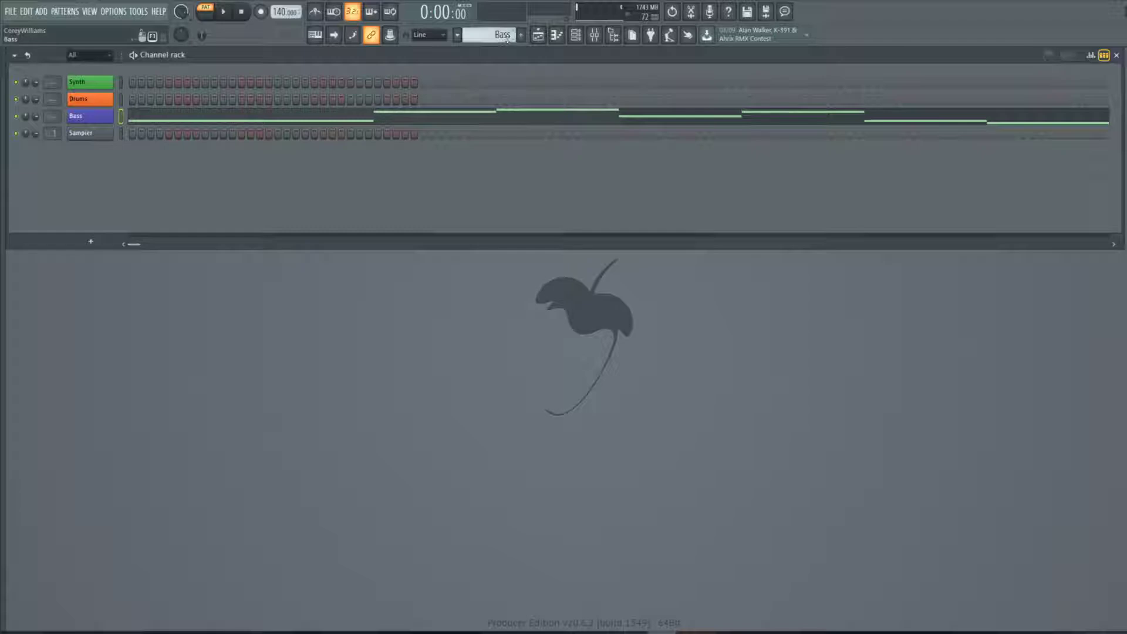
{"action": "scroll", "coordinate": [508, 39], "scroll_direction": "up", "scroll_amount": 2}
{"action": "scroll", "coordinate": [507, 39], "scroll_direction": "down", "scroll_amount": 2}
{"action": "scroll", "coordinate": [507, 39], "scroll_direction": "up", "scroll_amount": 2}
{"action": "scroll", "coordinate": [507, 39], "scroll_direction": "down", "scroll_amount": 2}
{"action": "scroll", "coordinate": [508, 39], "scroll_direction": "up", "scroll_amount": 1}
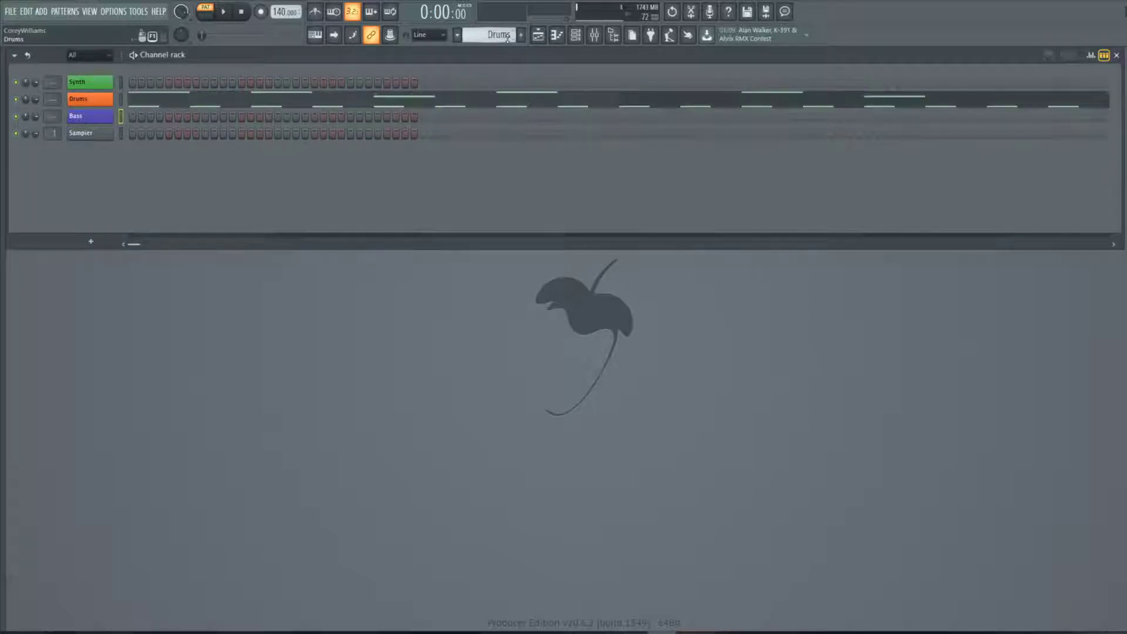
{"action": "scroll", "coordinate": [508, 38], "scroll_direction": "up", "scroll_amount": 1}
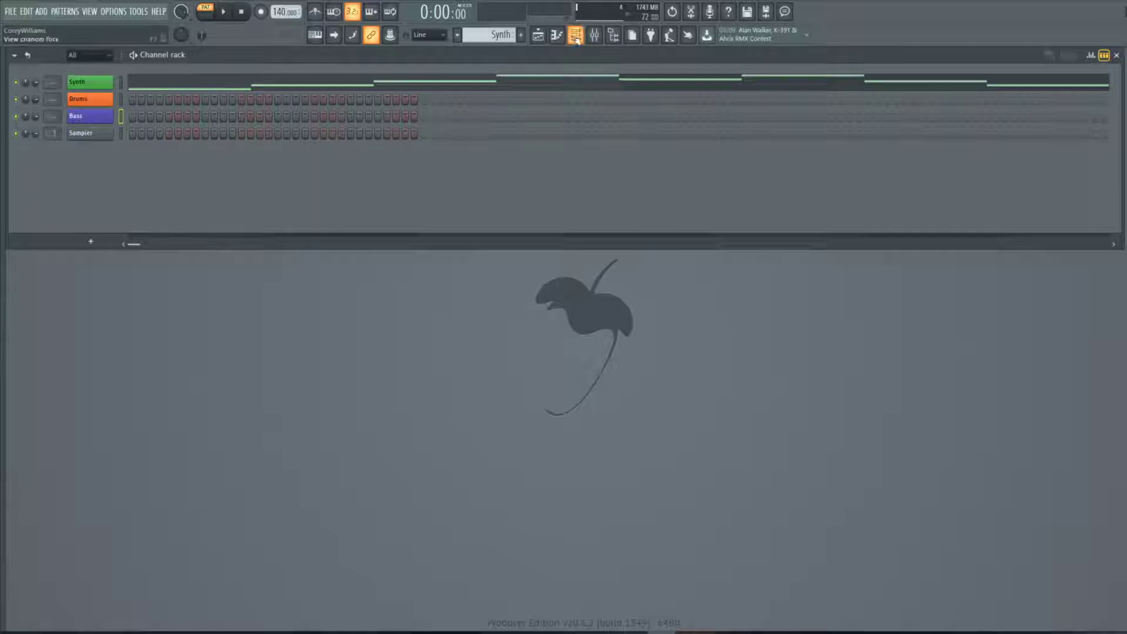
- Open the playlist and place its window below the channel rack so that both are in view
{"action": "left_click", "coordinate": [539, 36]}
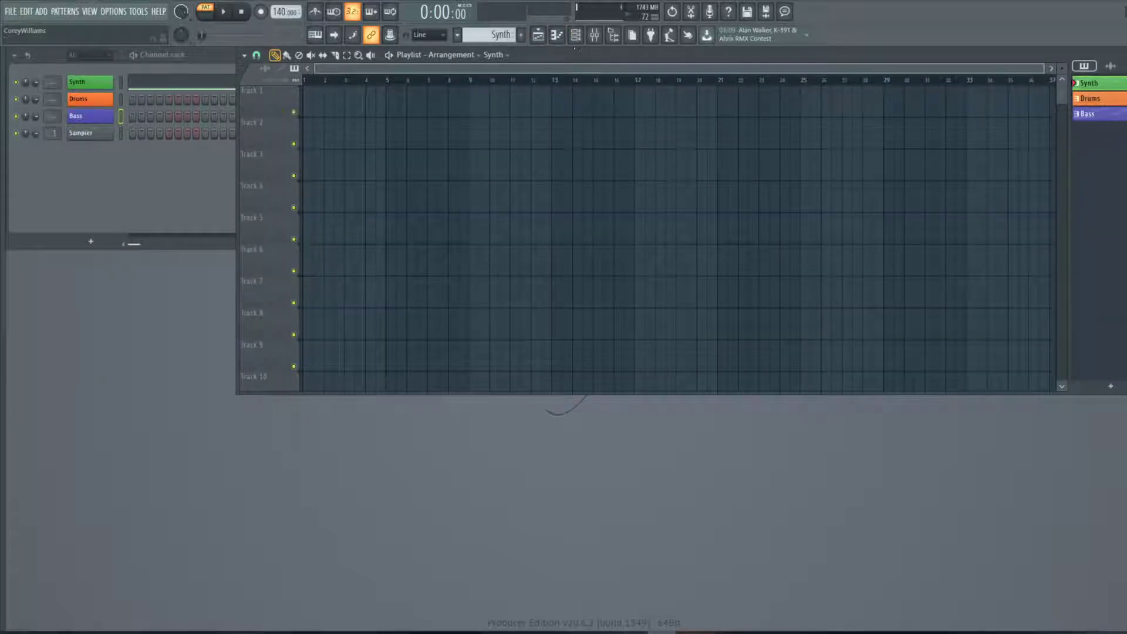
{"action": "left_click_drag", "start_coordinate": [591, 57], "coordinate": [395, 75]}
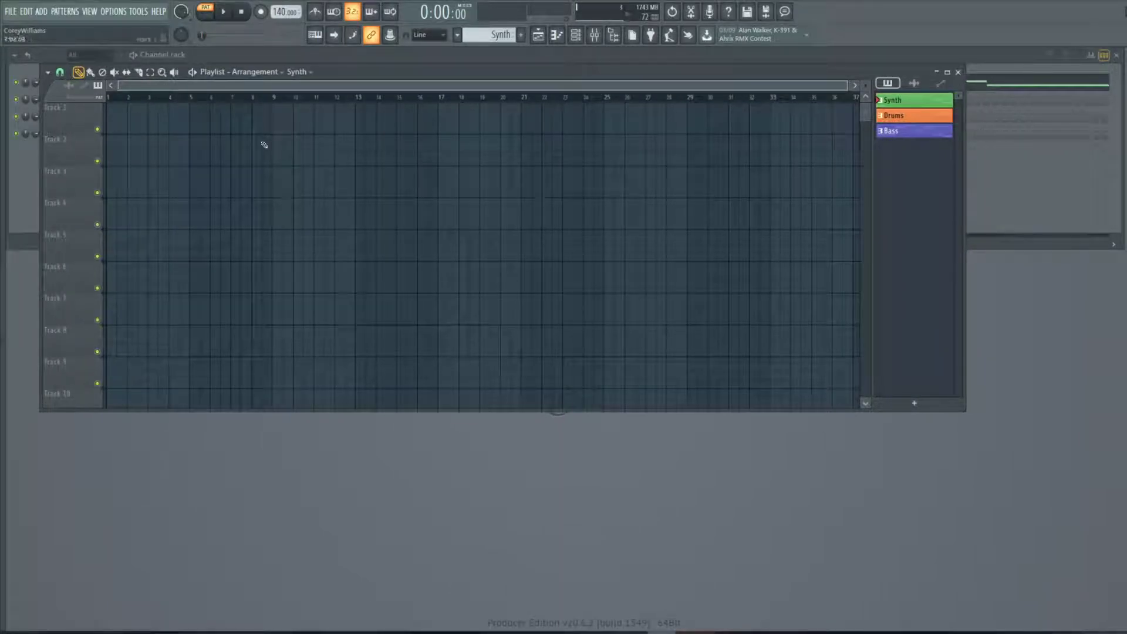
{"action": "left_click", "coordinate": [838, 58]}
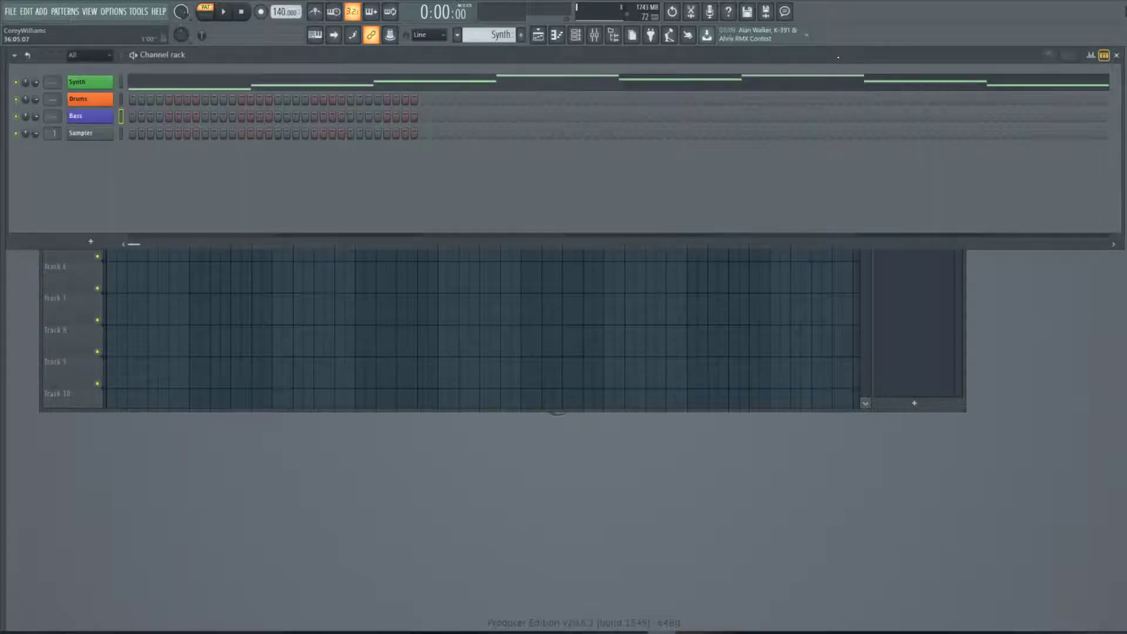
{"action": "left_click", "coordinate": [929, 329]}
{"action": "left_click", "coordinate": [722, 55]}
{"action": "left_click_drag", "start_coordinate": [722, 55], "coordinate": [784, 219]}
{"action": "left_click", "coordinate": [921, 338]}
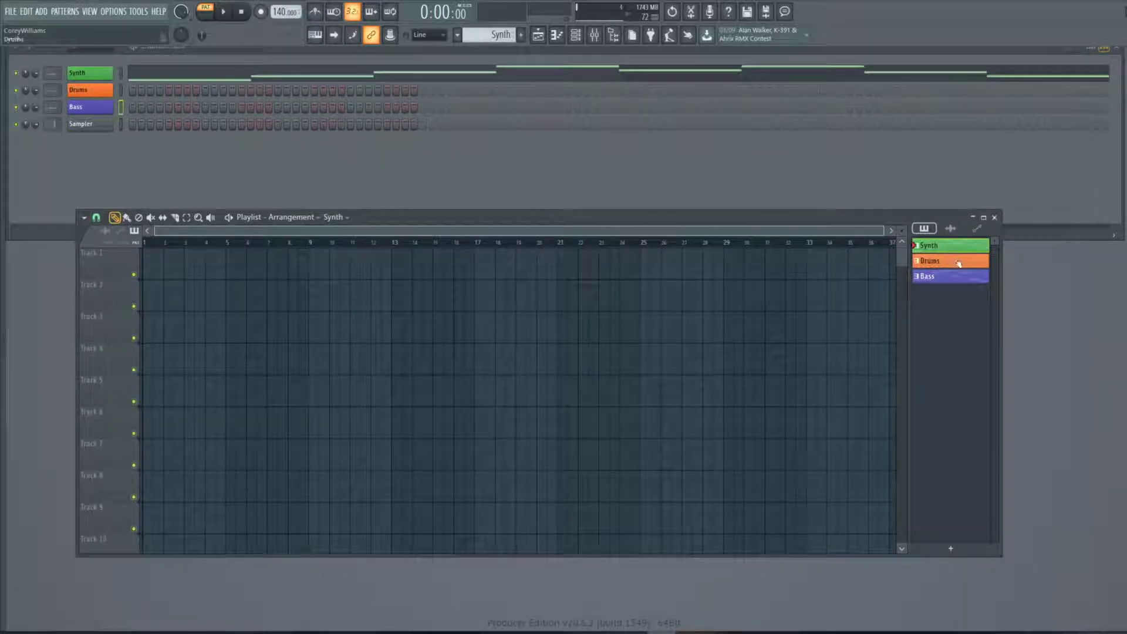
- Place four Synth clips back to back on Track 1, starting at bar 1
{"action": "left_click", "coordinate": [170, 275]}
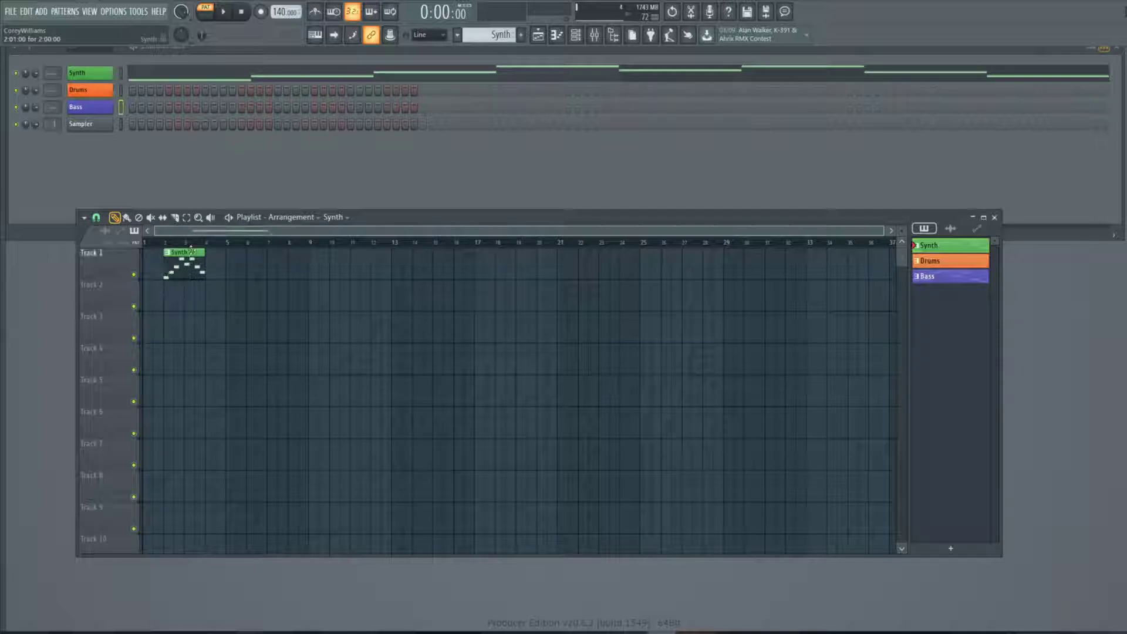
{"action": "mouse_move", "coordinate": [192, 250]}
{"action": "left_mouse_down"}
{"action": "mouse_move", "coordinate": [170, 252]}
{"action": "mouse_move", "coordinate": [204, 253]}
{"action": "left_mouse_up"}
{"action": "left_click", "coordinate": [203, 261]}
{"action": "left_click", "coordinate": [235, 262]}
{"action": "left_click", "coordinate": [273, 257]}
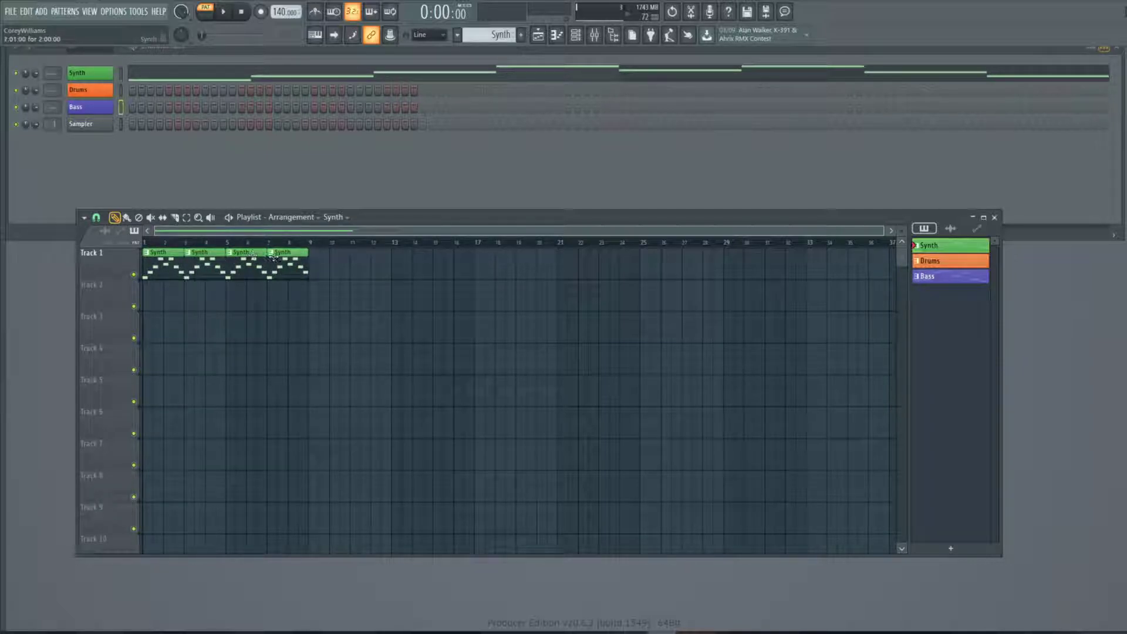
- Place two Drums clips on Track 2 at bars 5 and 7
{"action": "left_click", "coordinate": [928, 262]}
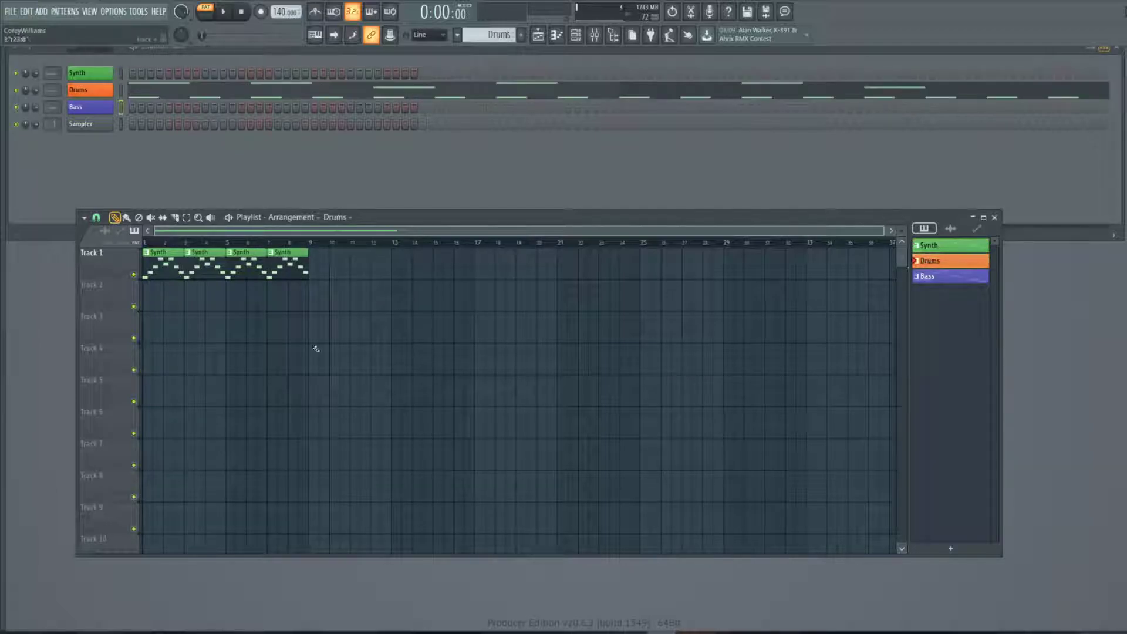
{"action": "left_click", "coordinate": [231, 294]}
{"action": "mouse_move", "coordinate": [236, 284]}
{"action": "left_mouse_down"}
{"action": "mouse_move", "coordinate": [296, 283]}
{"action": "mouse_move", "coordinate": [287, 283]}
{"action": "left_mouse_up"}
{"action": "left_click", "coordinate": [301, 287]}
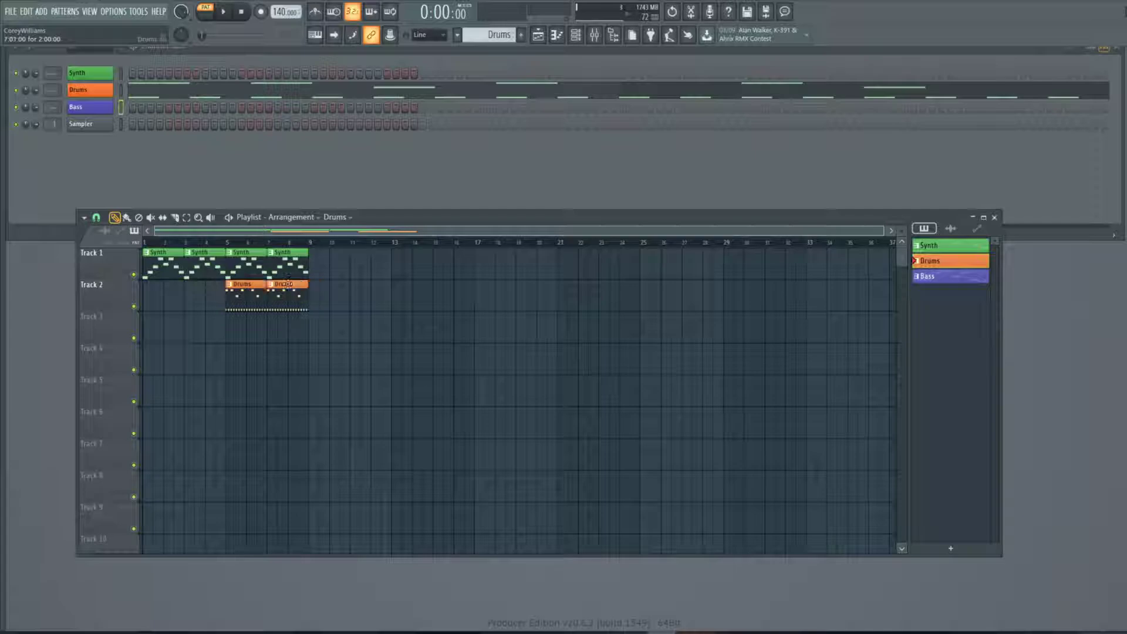
- Place two Bass clips on Track 3, aligned to bars 5 and 7
{"action": "left_click", "coordinate": [934, 276]}
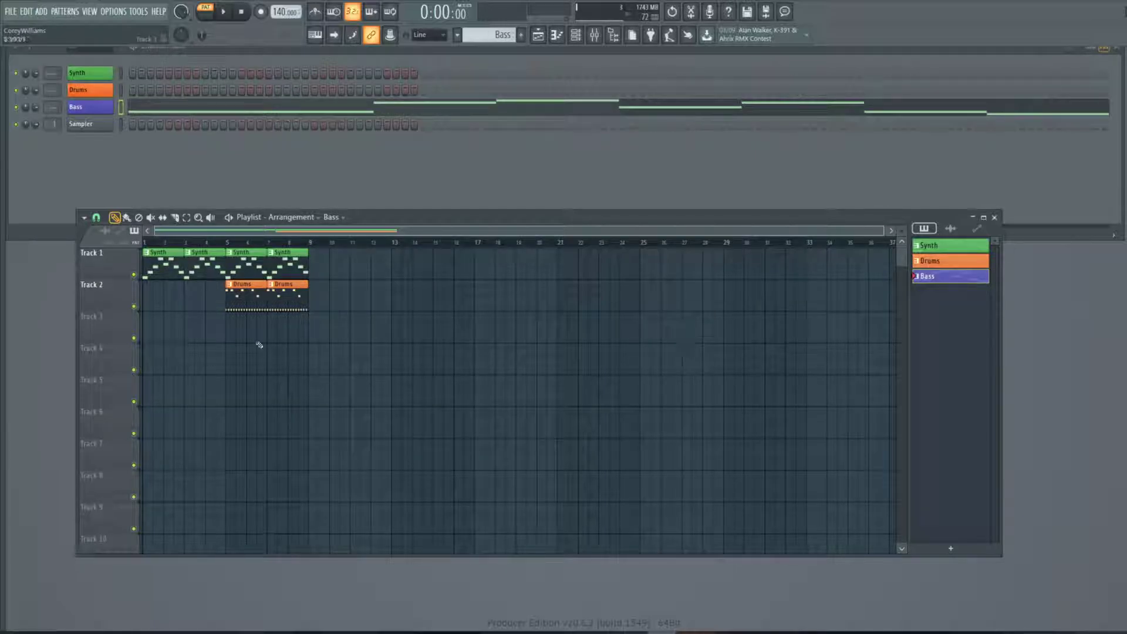
{"action": "left_click", "coordinate": [231, 327]}
{"action": "left_click", "coordinate": [277, 333]}
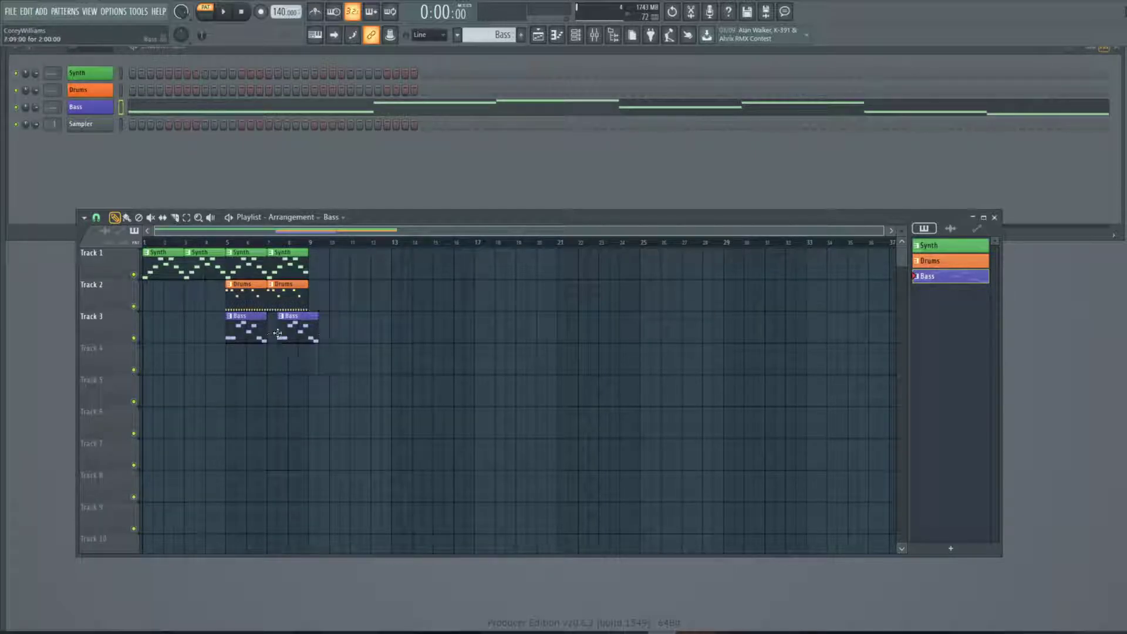
{"action": "left_click_drag", "start_coordinate": [277, 333], "coordinate": [268, 333]}
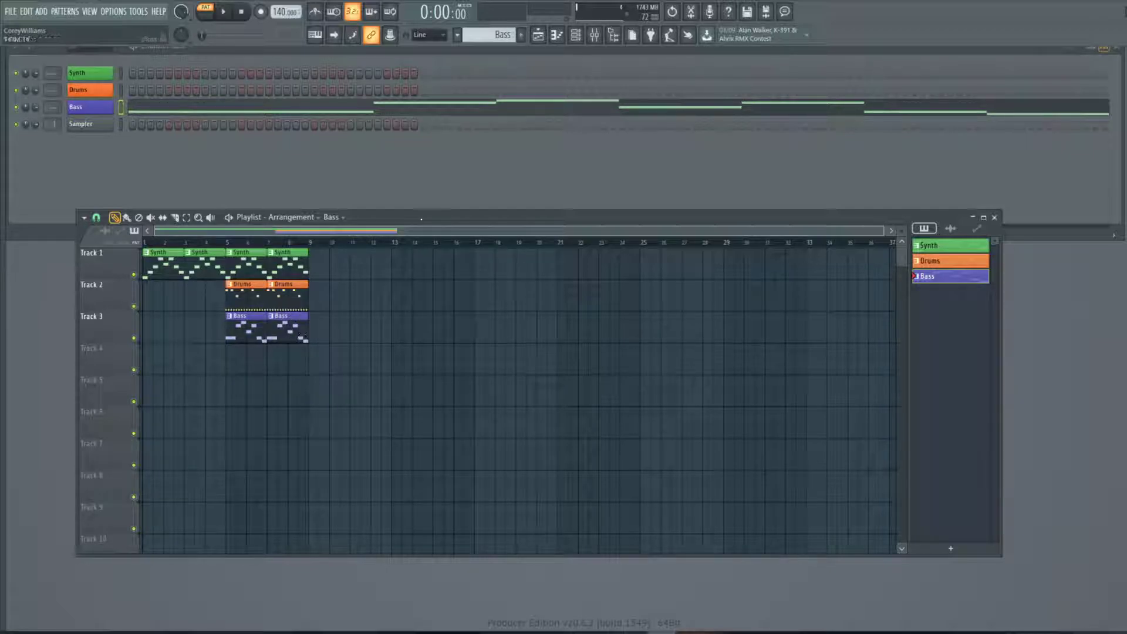
- Play the arrangement in song mode and add two Synth clips on Track 1 at bars 9 and 11
{"action": "left_click", "coordinate": [211, 17]}
{"action": "left_click", "coordinate": [223, 13]}
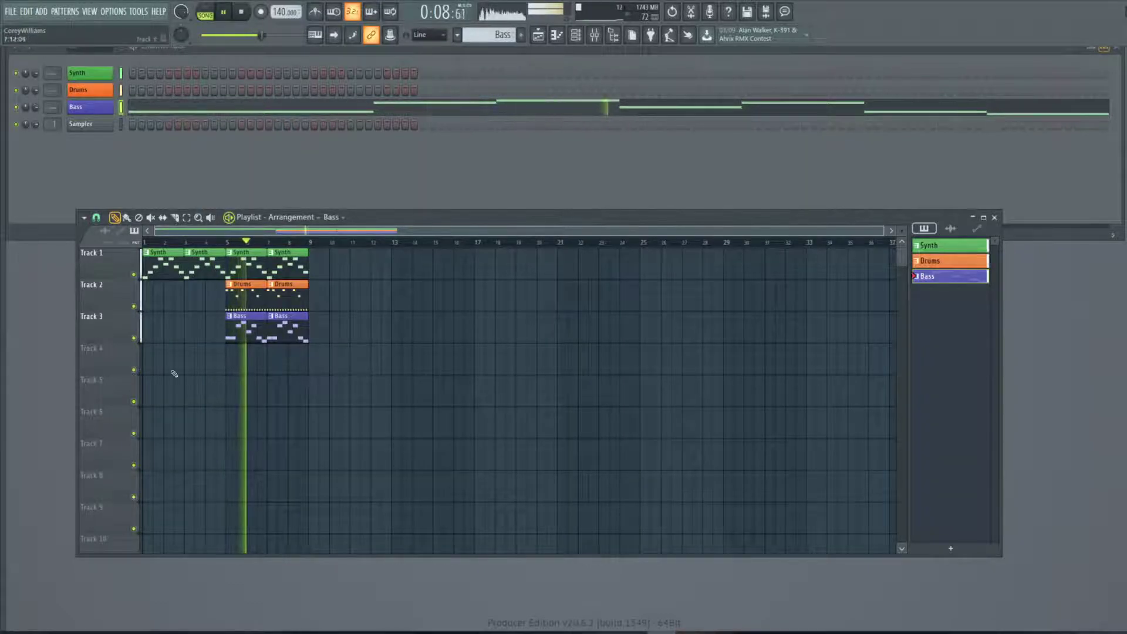
{"action": "left_click", "coordinate": [928, 246]}
{"action": "left_click", "coordinate": [328, 266]}
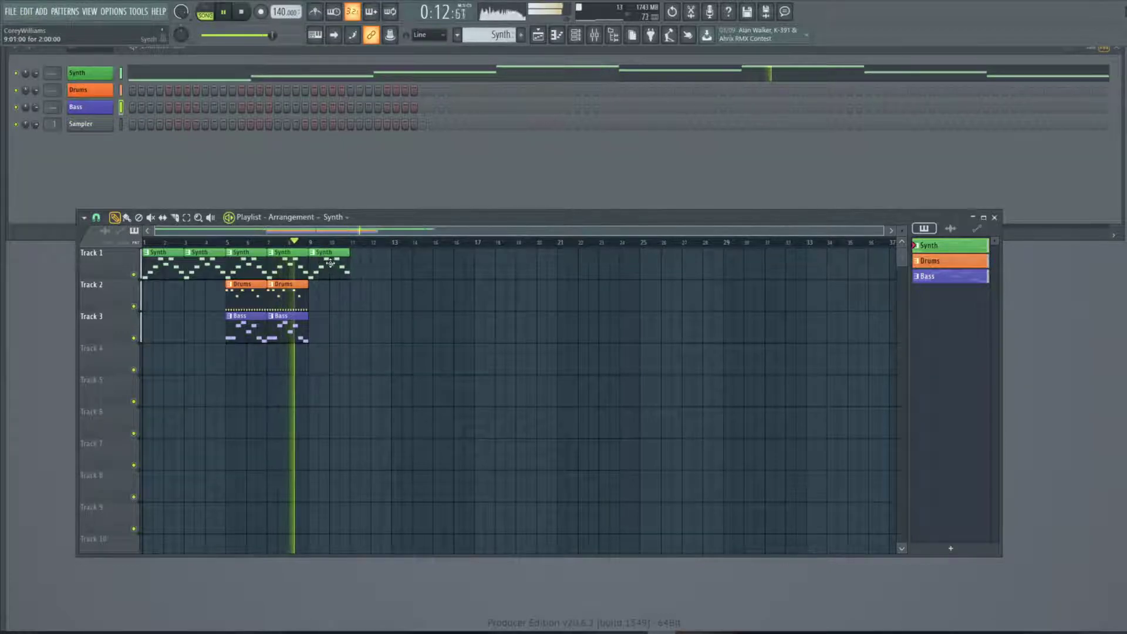
{"action": "left_click", "coordinate": [361, 267]}
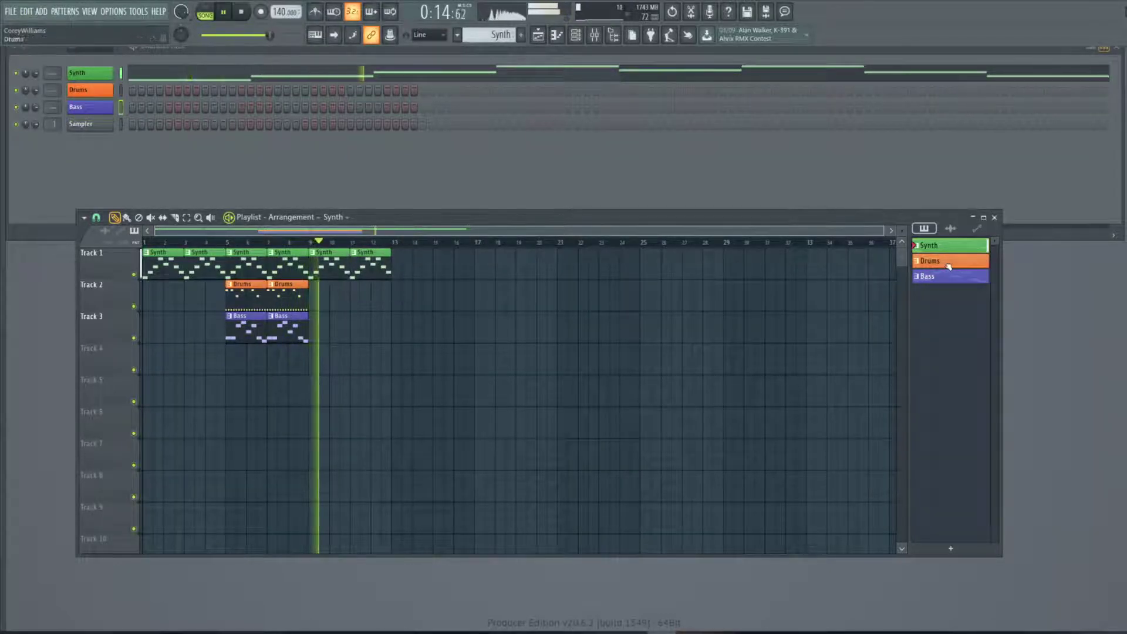
- Add two more Drums clips on Track 2 at bars 9 and 11
{"action": "left_click", "coordinate": [923, 261]}
{"action": "left_click", "coordinate": [329, 297]}
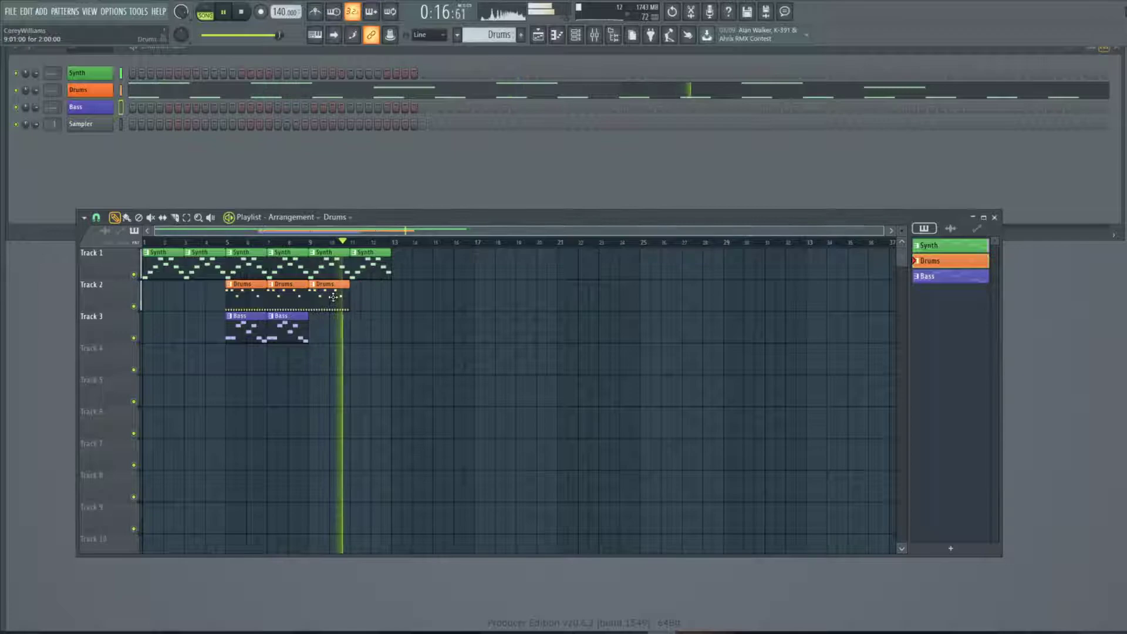
{"action": "left_click", "coordinate": [363, 297]}
{"action": "left_click_drag", "start_coordinate": [377, 298], "coordinate": [367, 299]}
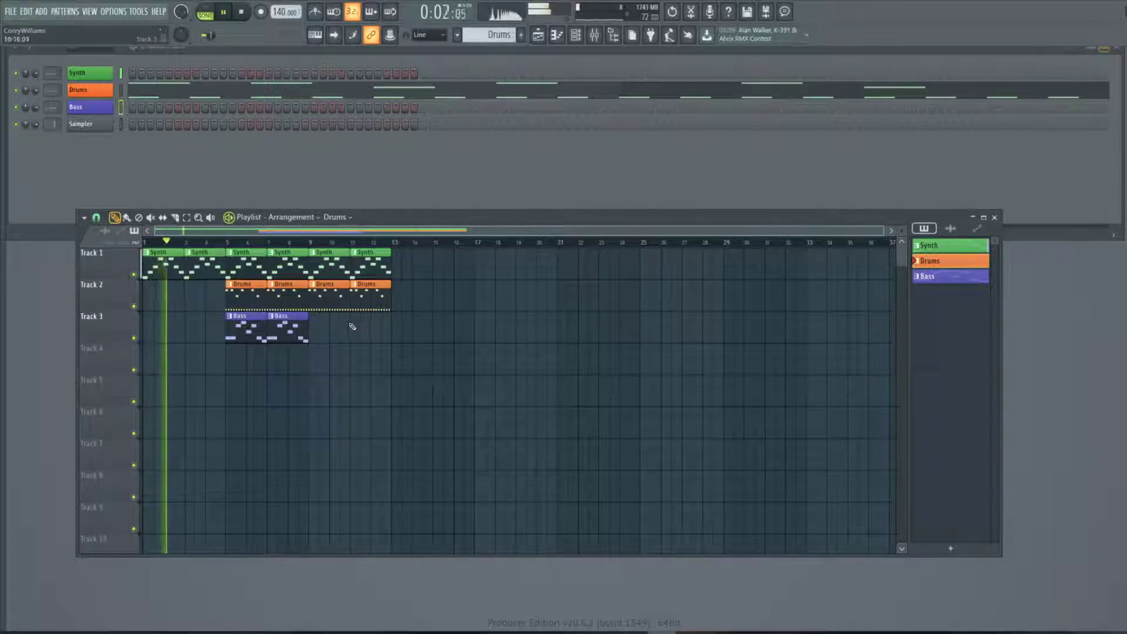
- Add a Bass clip on Track 3 at bar 9 and stop playback
{"action": "left_click", "coordinate": [952, 277]}
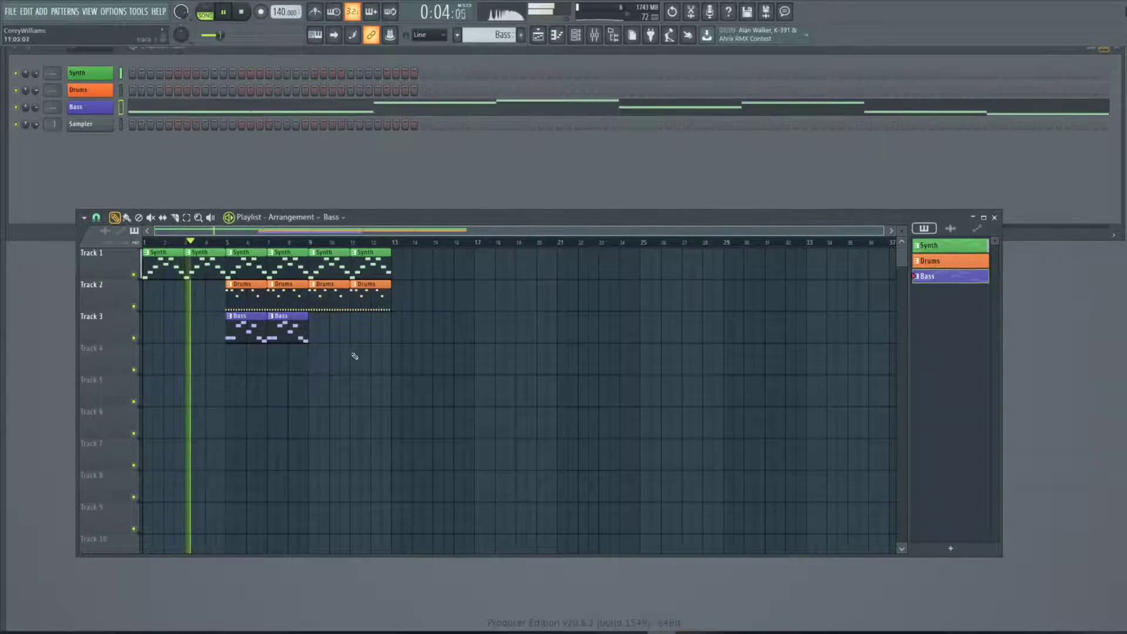
{"action": "left_click", "coordinate": [322, 336]}
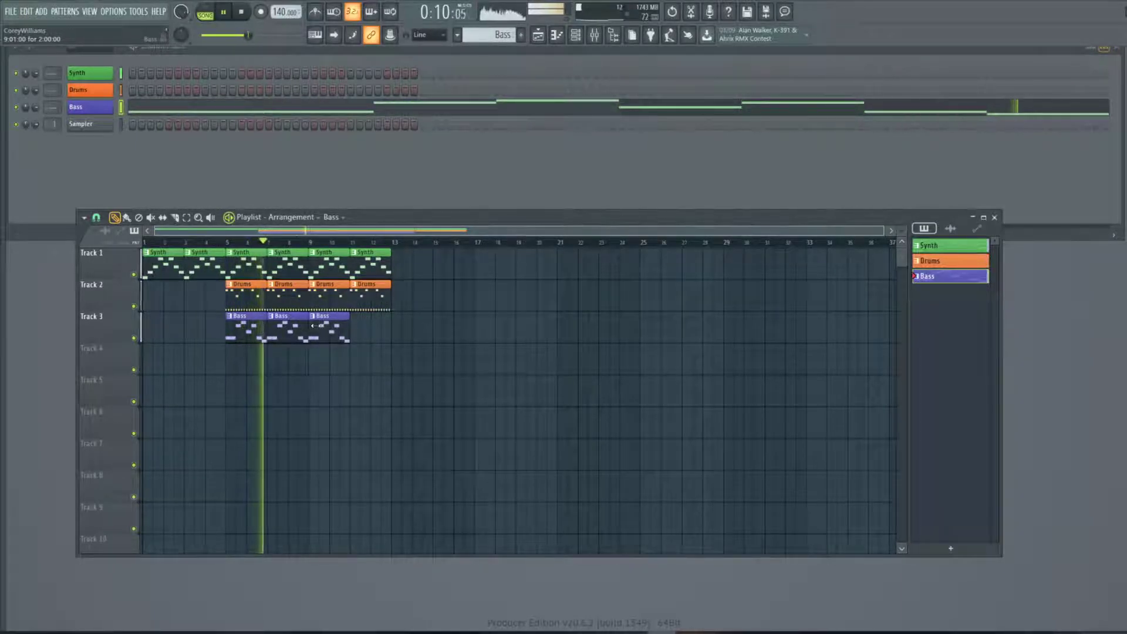
{"action": "left_click", "coordinate": [244, 12]}
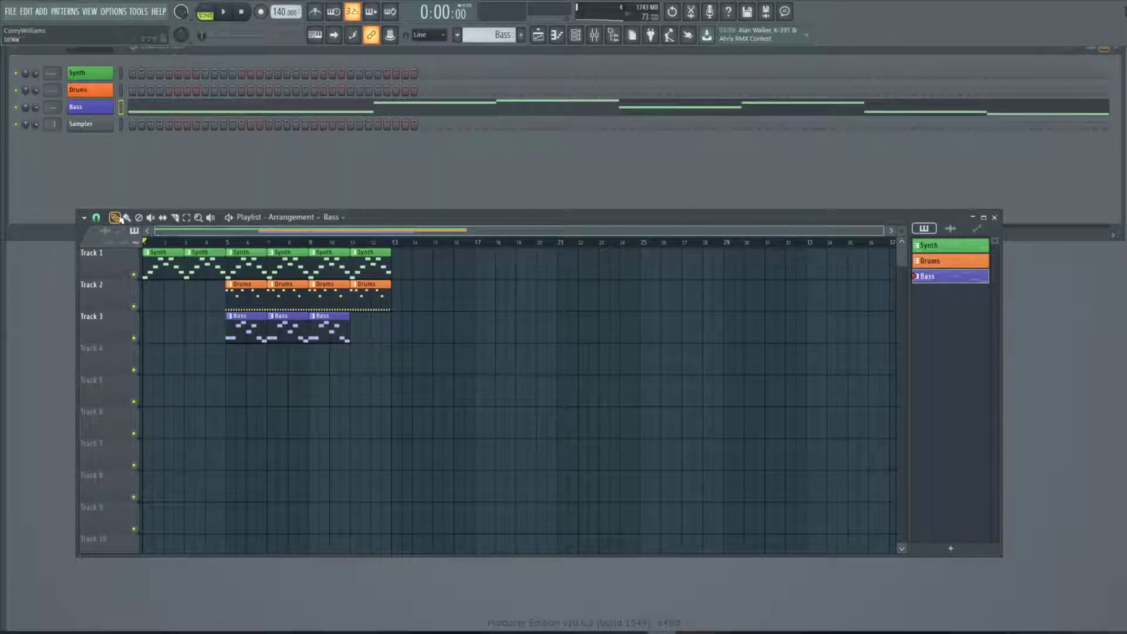
- Place four spaced-out Bass clips on Track 3 beyond bar 13 and delete all four
{"action": "left_click", "coordinate": [416, 332]}
{"action": "left_click", "coordinate": [467, 332]}
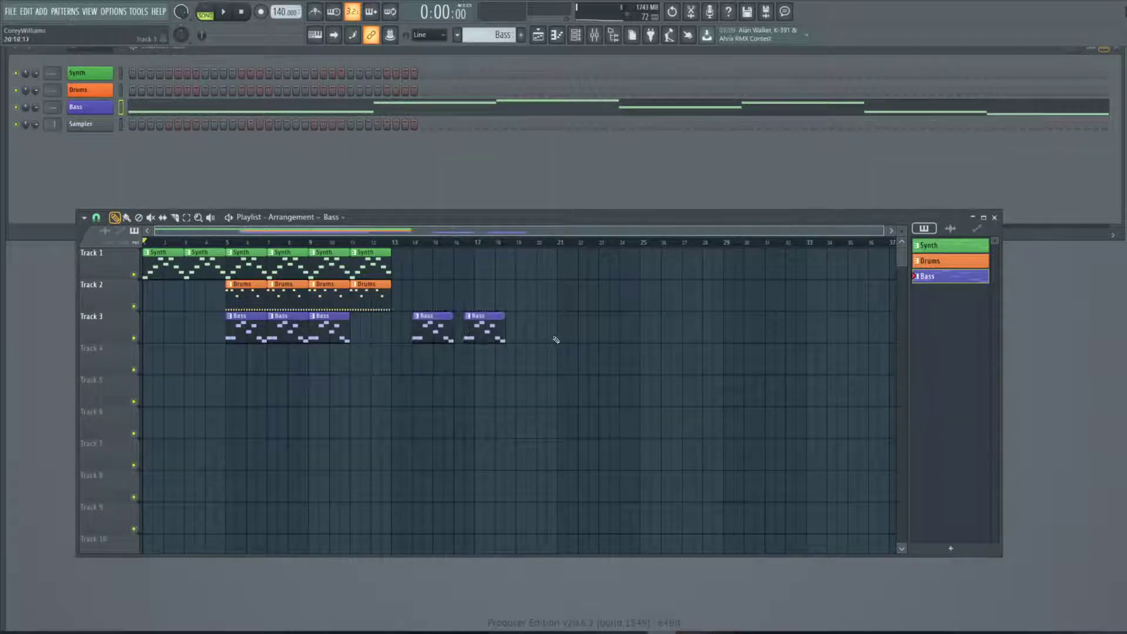
{"action": "left_click", "coordinate": [547, 339]}
{"action": "left_click", "coordinate": [631, 339]}
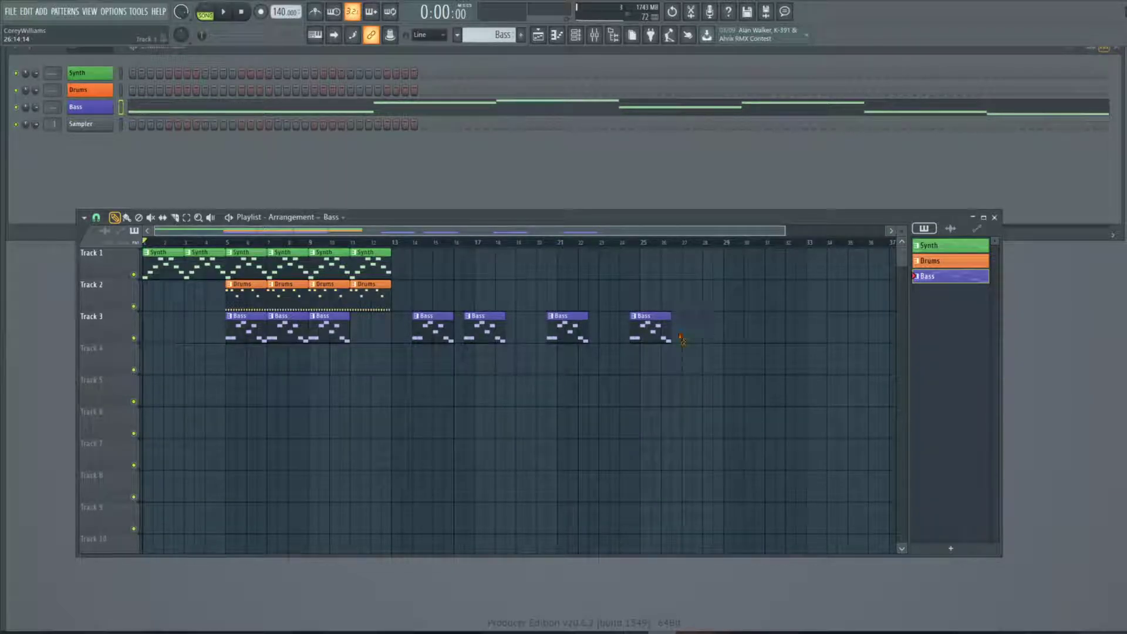
{"action": "right_click", "coordinate": [651, 334]}
{"action": "right_click", "coordinate": [567, 335]}
{"action": "right_click", "coordinate": [485, 335]}
{"action": "right_click", "coordinate": [434, 335]}
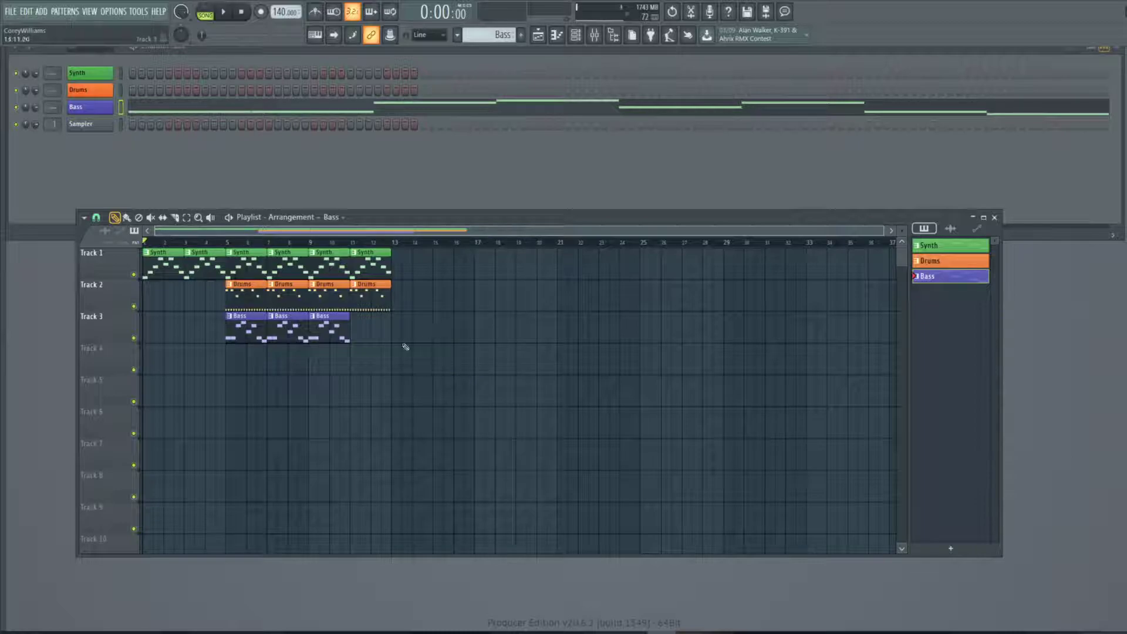
- Select all clips on Tracks 1 to 3 and place a copy of them starting at bar 13
{"action": "left_click", "coordinate": [187, 219]}
{"action": "left_click_drag", "start_coordinate": [393, 373], "coordinate": [135, 256]}
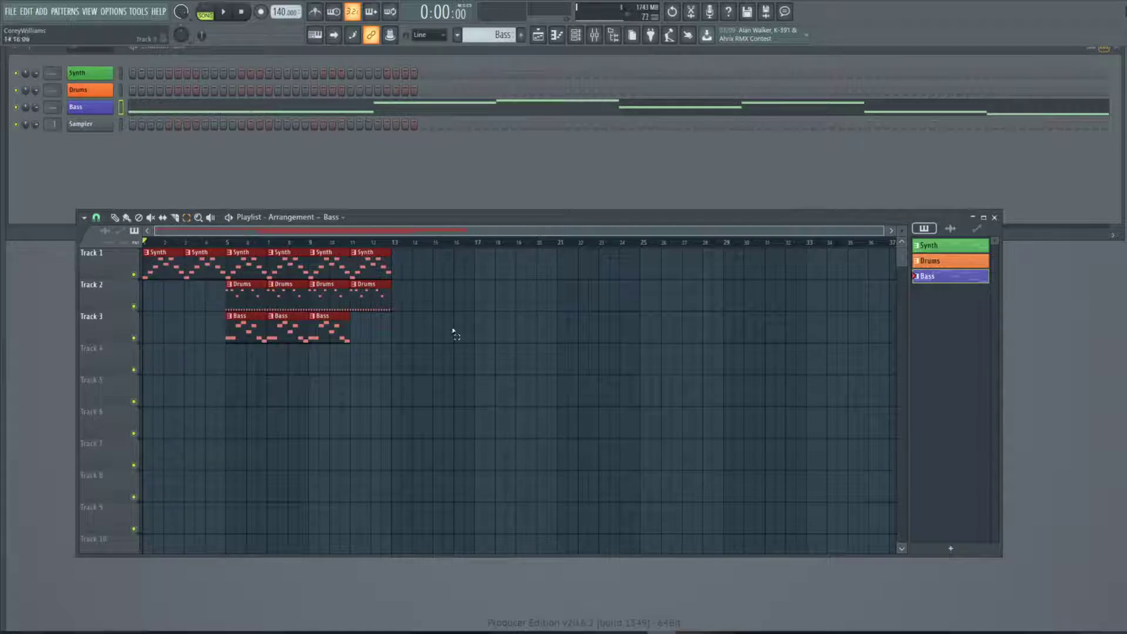
{"action": "key", "text": "ctrl+v"}
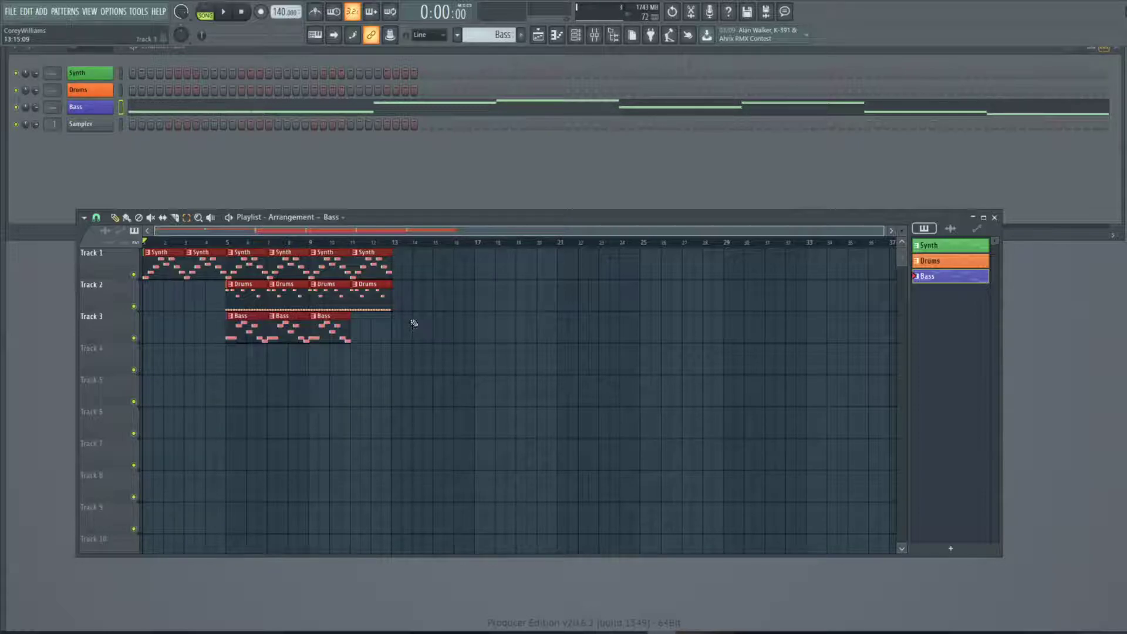
{"action": "left_click_drag", "start_coordinate": [155, 265], "coordinate": [412, 265]}
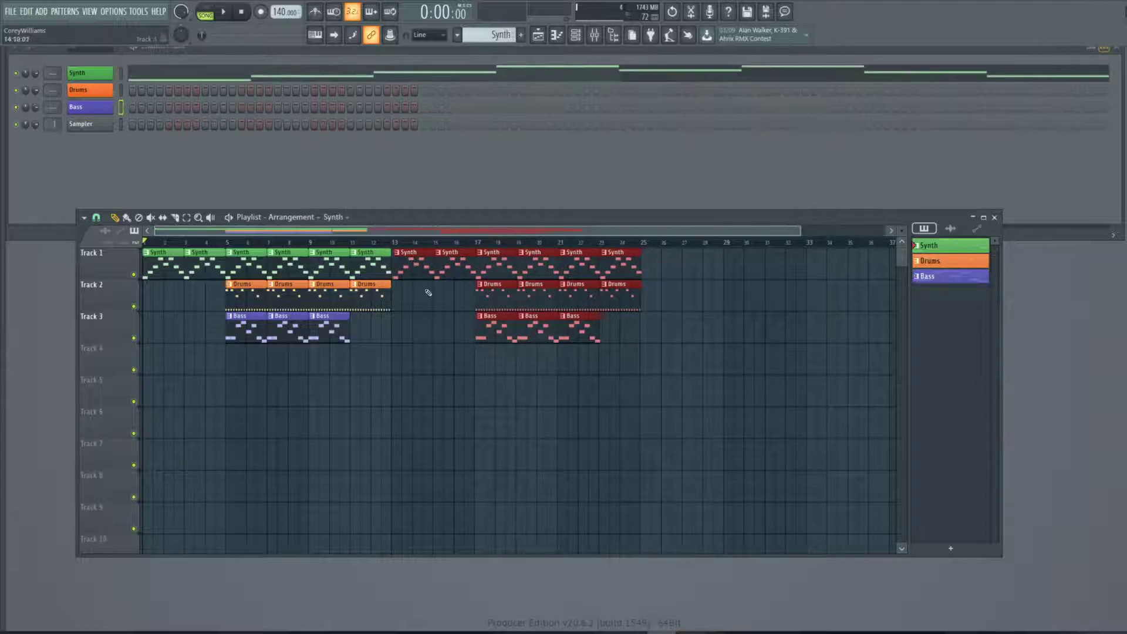
- Clear the selection of the copied clips in the playlist without leaving an extra clip on the empty tracks
{"action": "left_click", "coordinate": [379, 384]}
{"action": "right_click", "coordinate": [390, 394]}
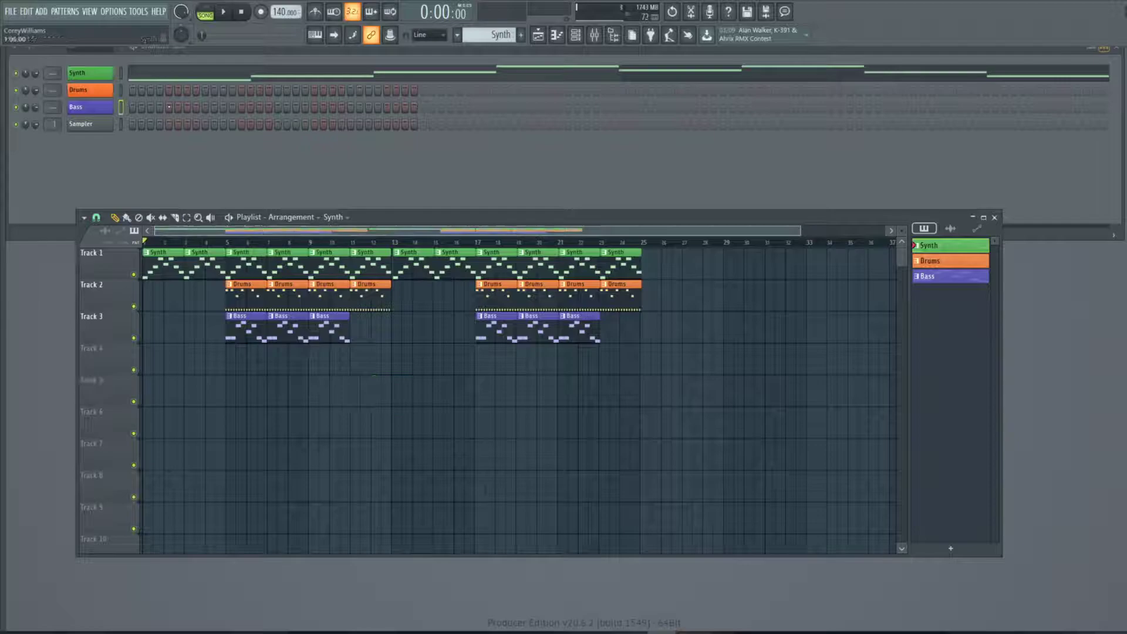
{"action": "left_click", "coordinate": [24, 12]}
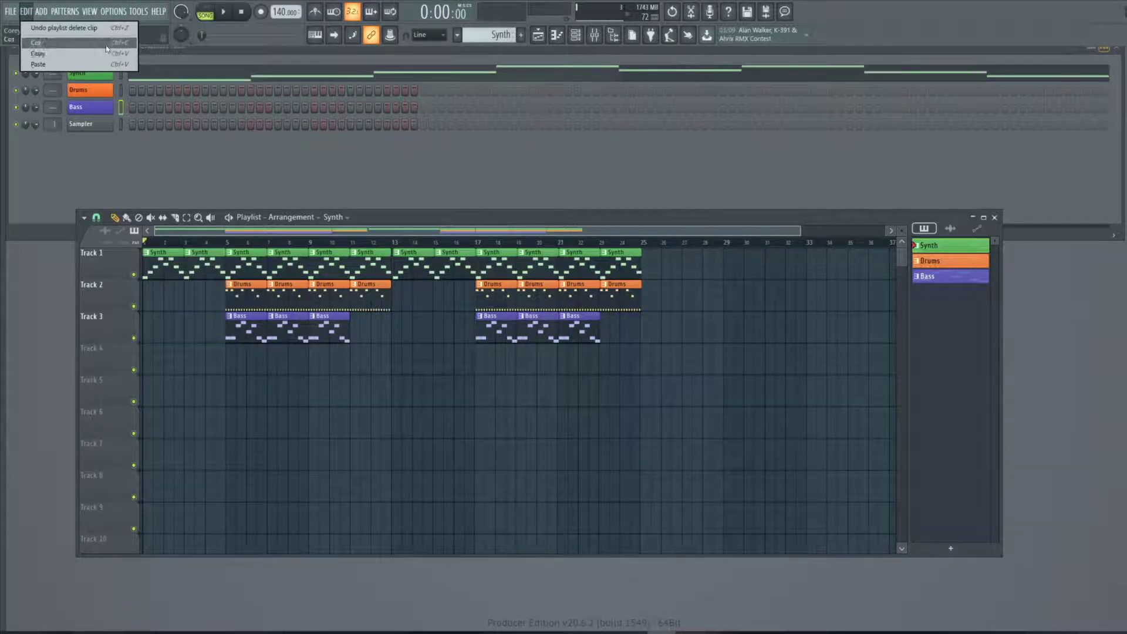
{"action": "left_click", "coordinate": [857, 231]}
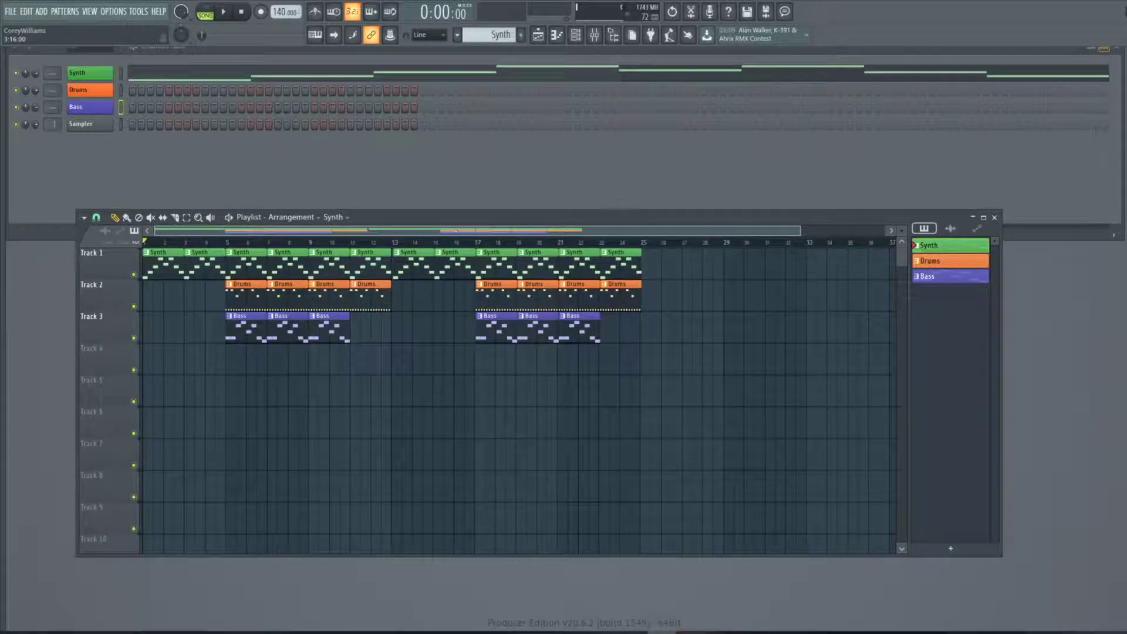
- Move the playlist and the channel rack down to bring the rack's title bar into view, and close the playlist
{"action": "left_click_drag", "start_coordinate": [466, 220], "coordinate": [502, 264]}
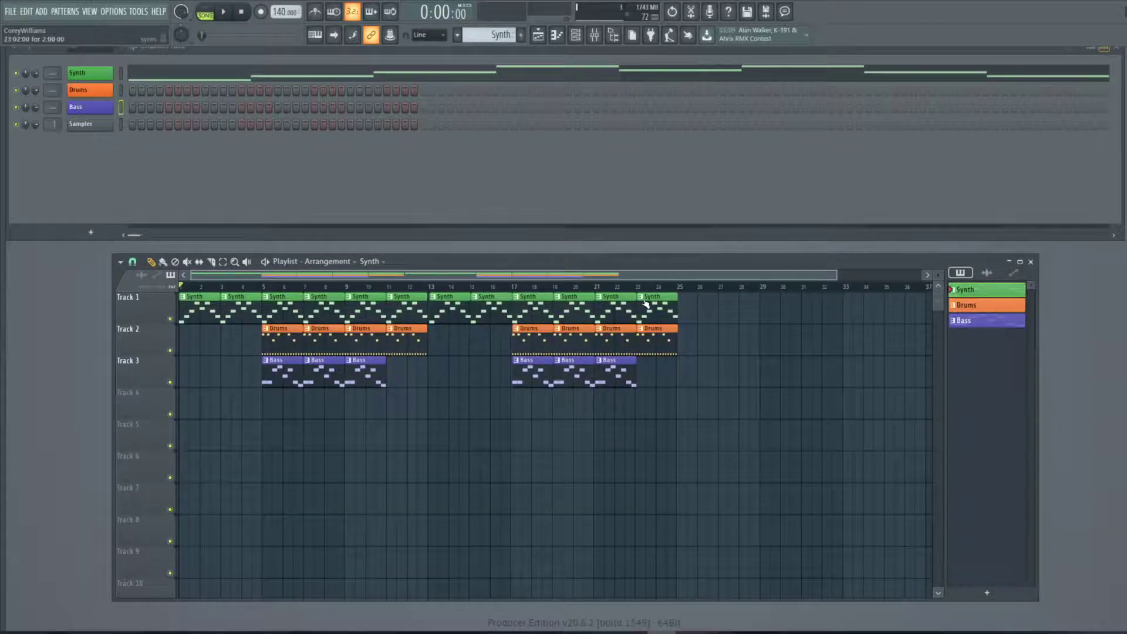
{"action": "mouse_move", "coordinate": [978, 50]}
{"action": "left_mouse_down"}
{"action": "mouse_move", "coordinate": [978, 73]}
{"action": "mouse_move", "coordinate": [978, 63]}
{"action": "left_mouse_up"}
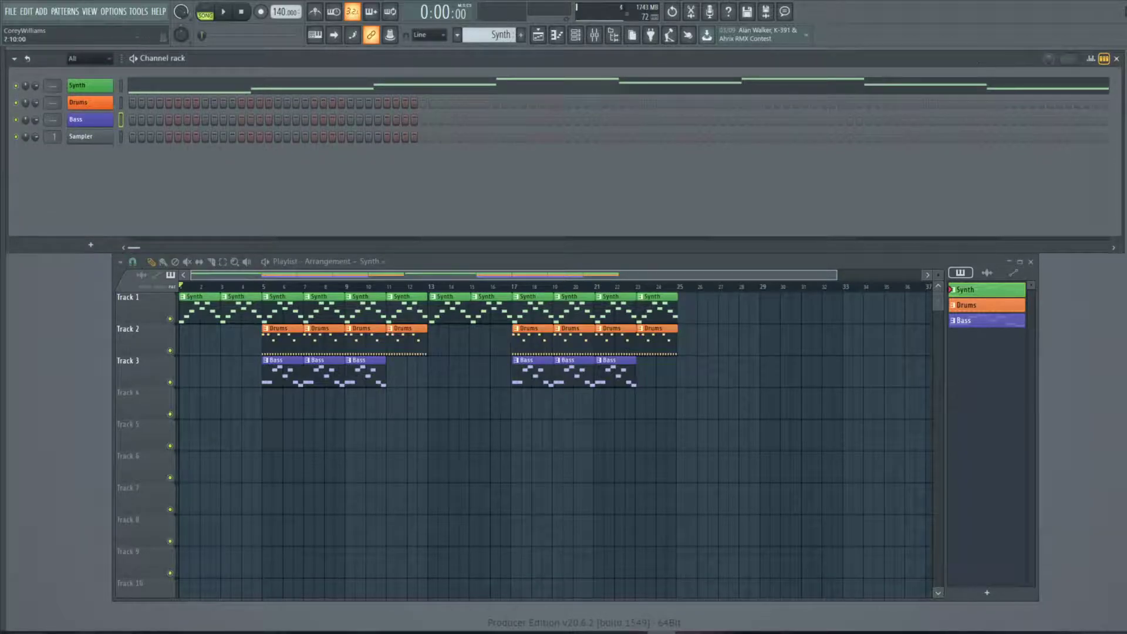
{"action": "left_click", "coordinate": [1031, 261]}
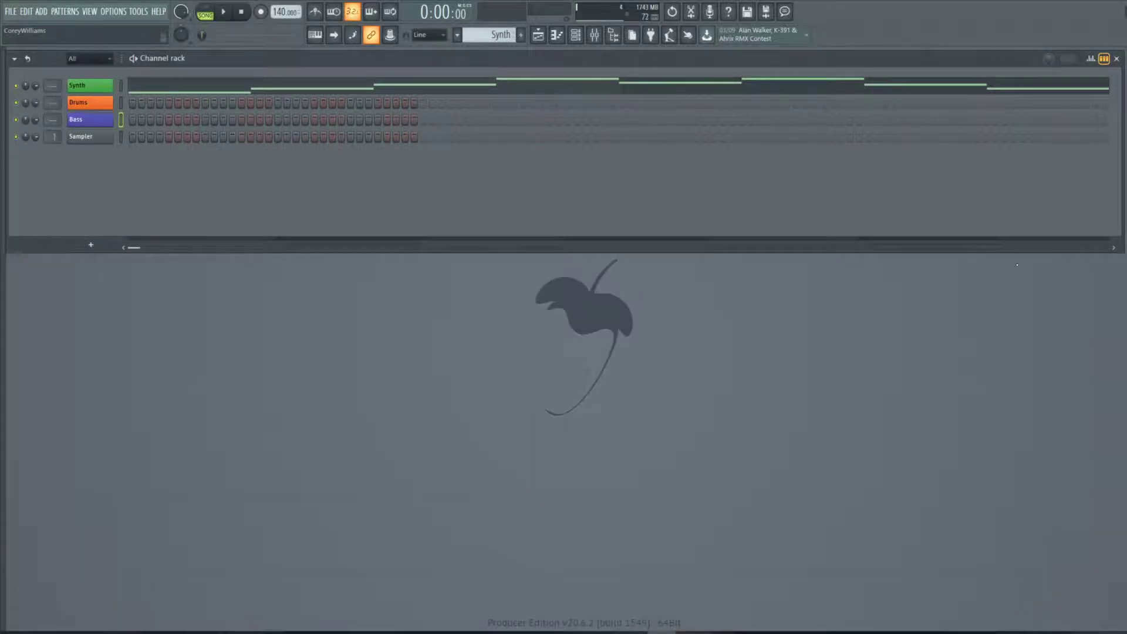
{"action": "key", "text": "F6"}
{"action": "key", "text": "F6"}
{"action": "key", "text": "F7"}
{"action": "key", "text": "F7"}
{"action": "key", "text": "F8"}
{"action": "key", "text": "F8"}
- Open the mixer and assign the Synth, Drums and Bass channels to mixer tracks 1, 2 and 3
{"action": "key", "text": "F9"}
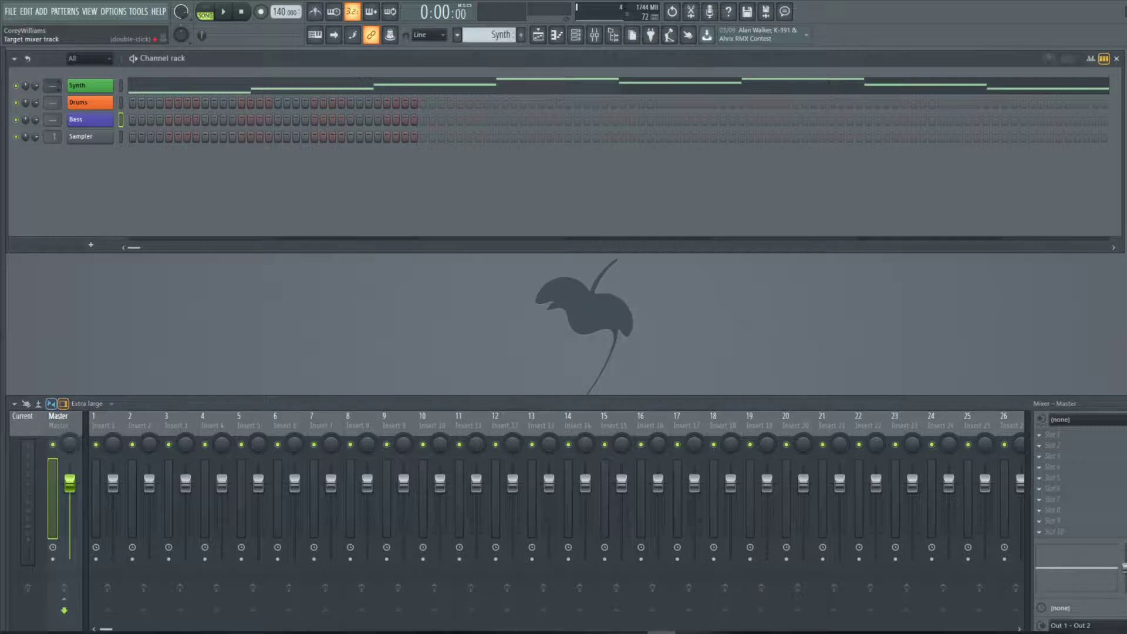
{"action": "scroll", "coordinate": [52, 87], "scroll_direction": "up", "scroll_amount": 1}
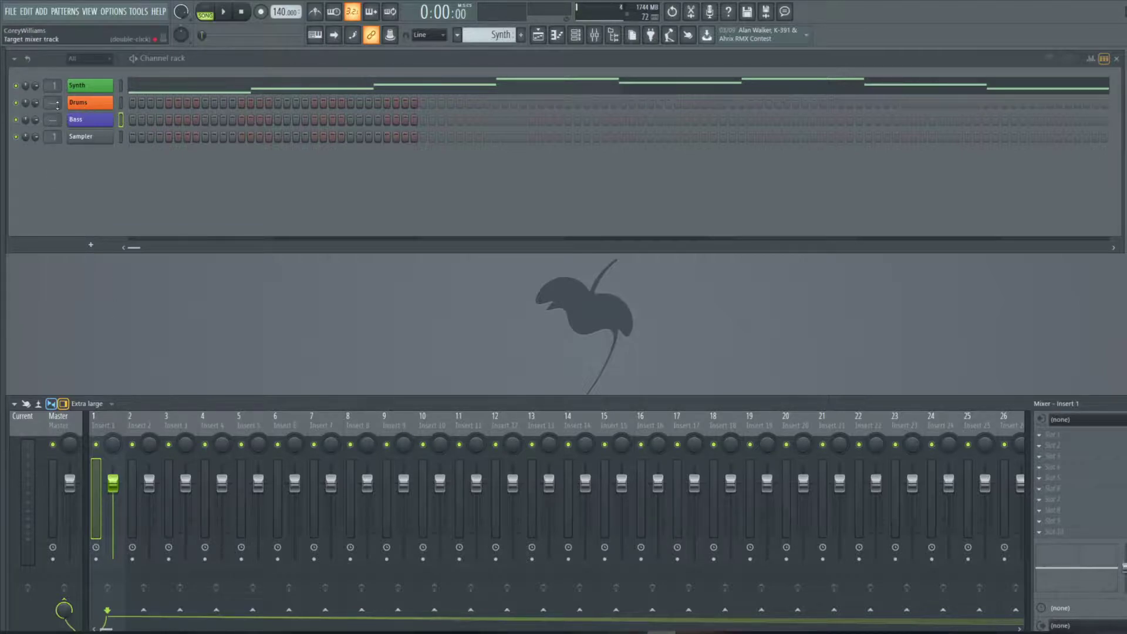
{"action": "left_click_drag", "start_coordinate": [50, 104], "coordinate": [51, 122]}
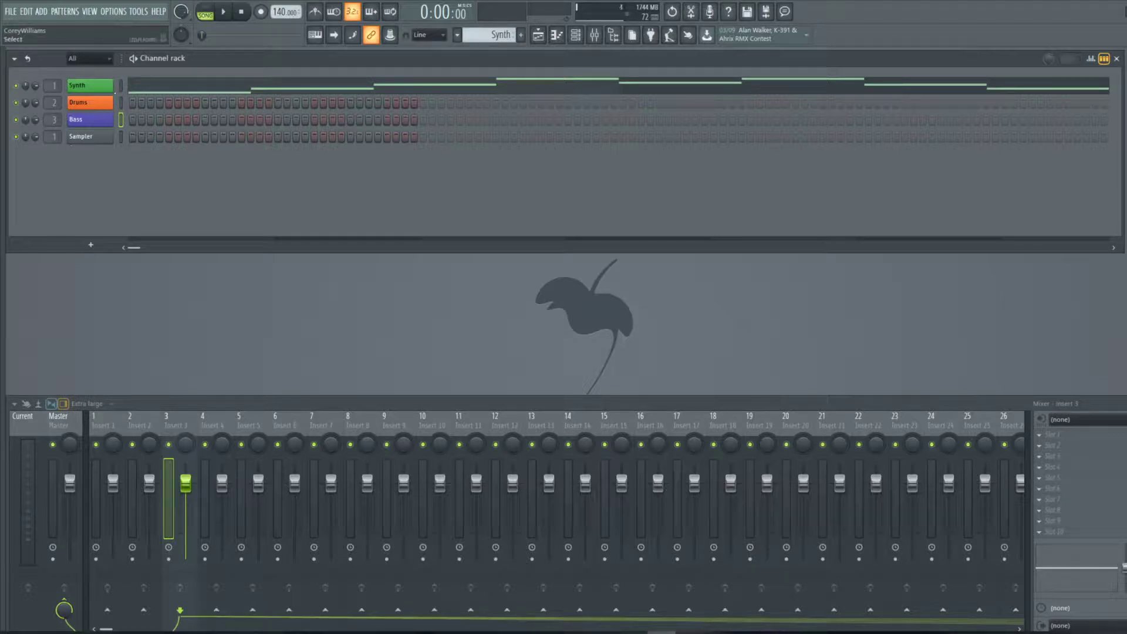
- Select all four channels and route them to consecutive mixer tracks starting from Insert 1
{"action": "left_click", "coordinate": [121, 85]}
{"action": "right_click", "coordinate": [112, 422]}
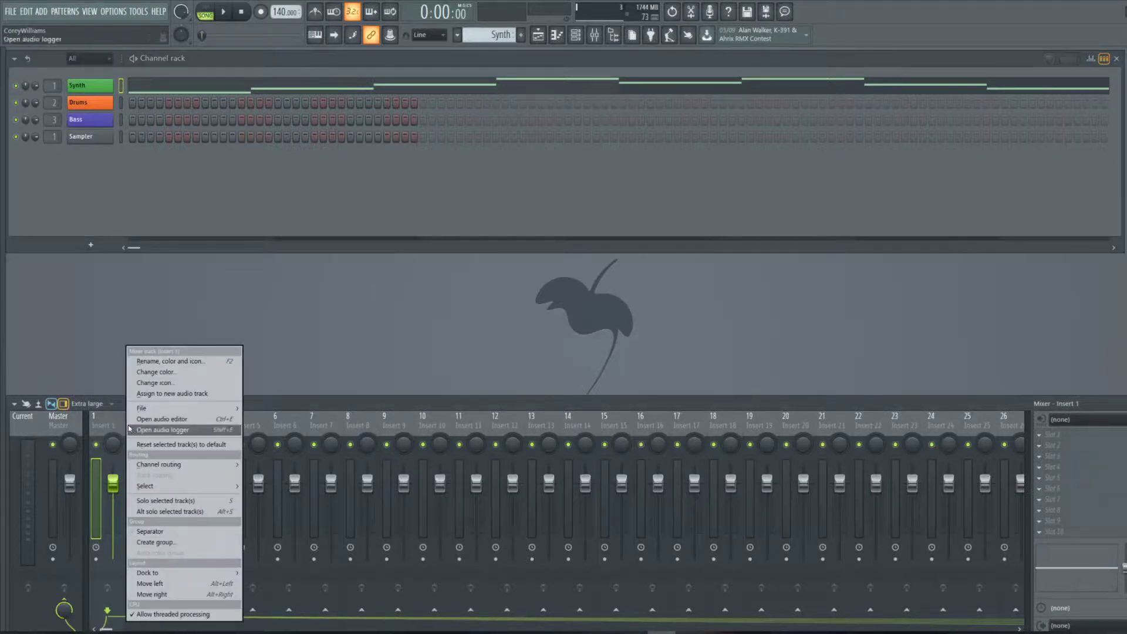
{"action": "mouse_move", "coordinate": [152, 466]}
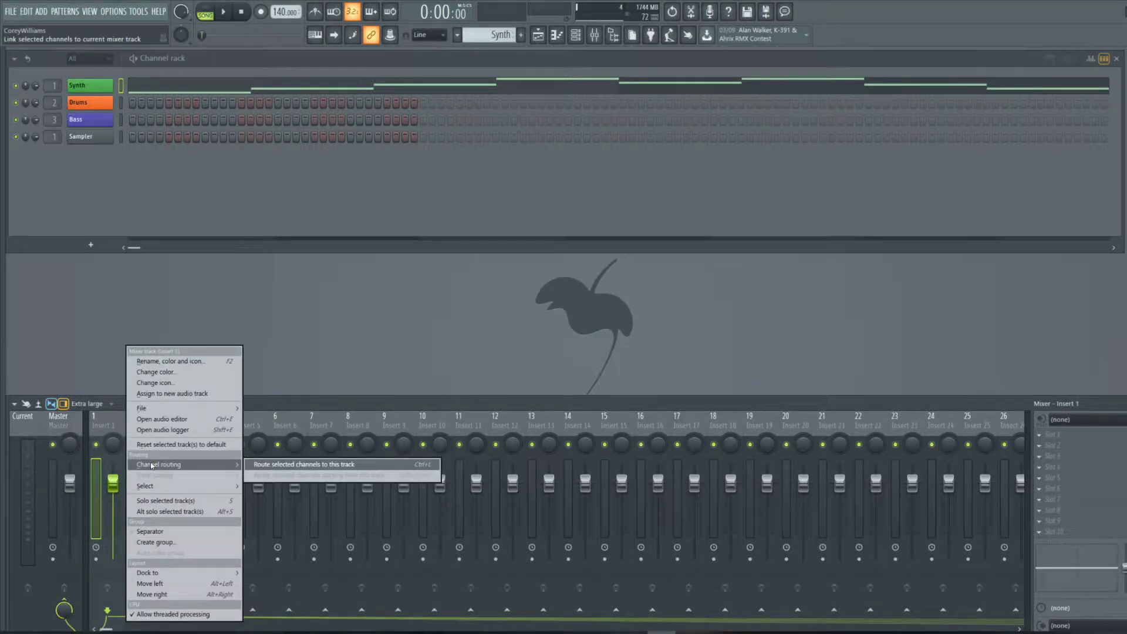
{"action": "left_click", "coordinate": [154, 372]}
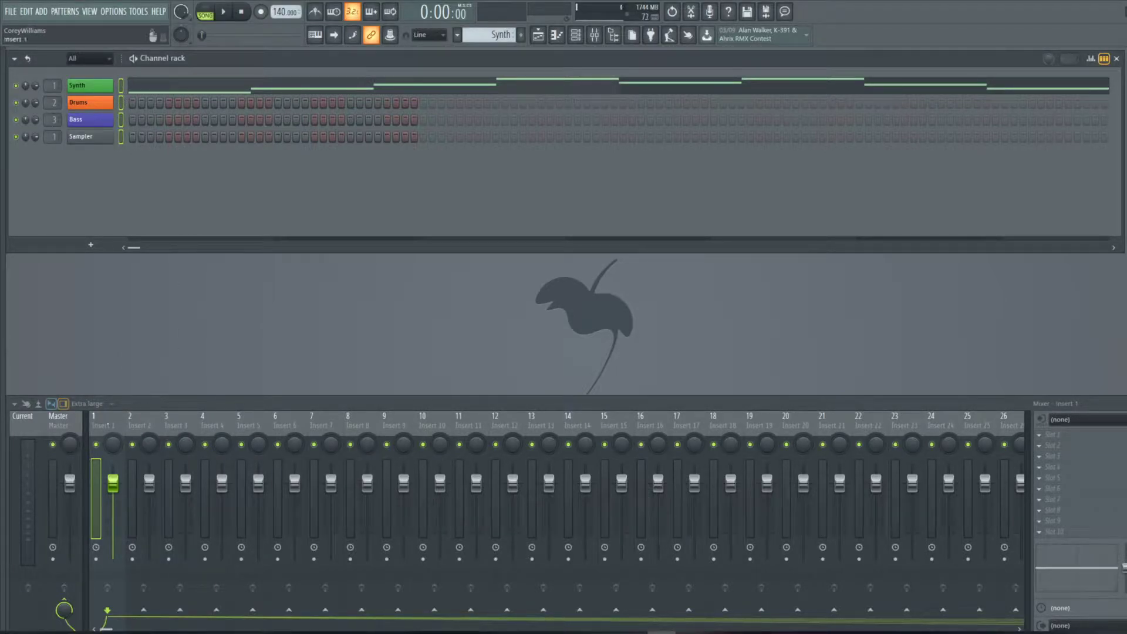
{"action": "right_click", "coordinate": [106, 425]}
{"action": "mouse_move", "coordinate": [190, 465]}
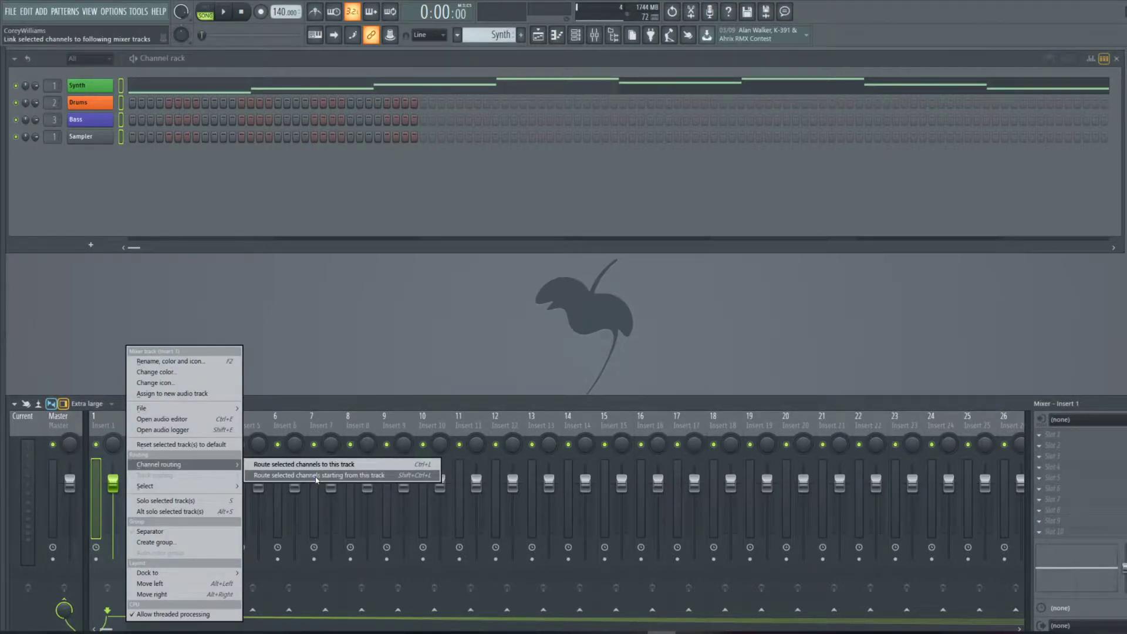
{"action": "left_click", "coordinate": [316, 477]}
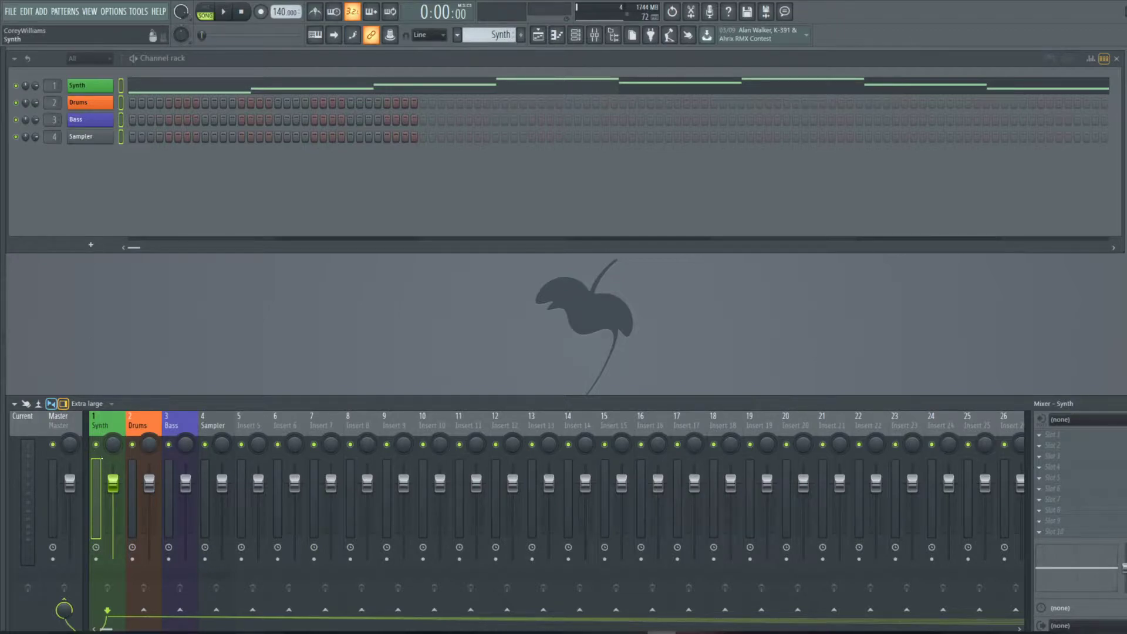
- Play the song to check the level meters of the routed mixer tracks, and stop playback
{"action": "left_click", "coordinate": [225, 14]}
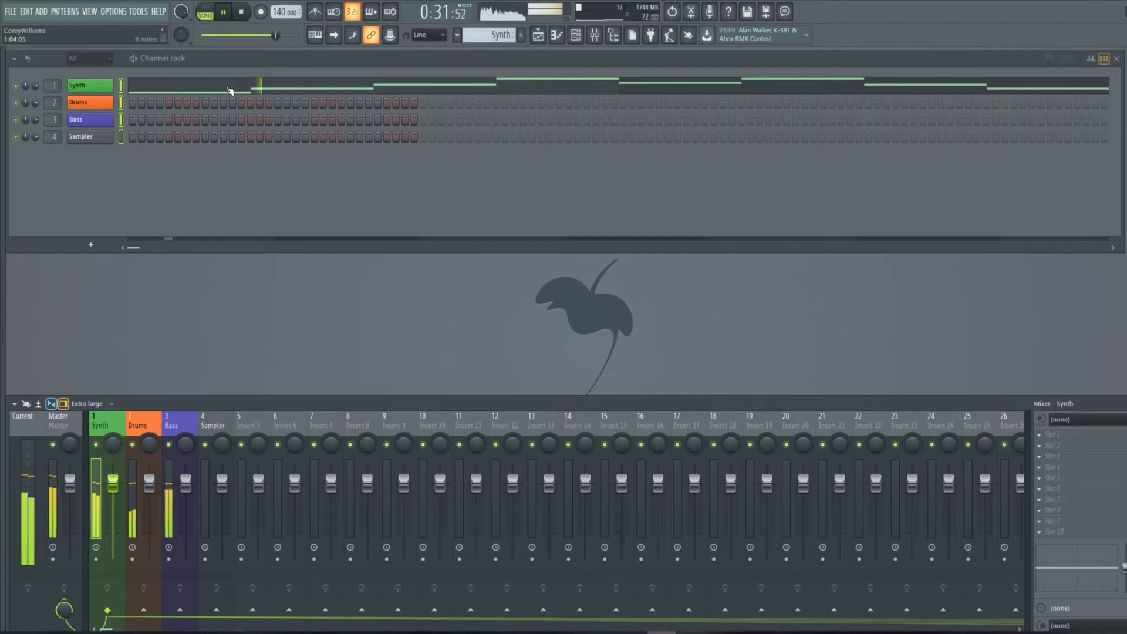
{"action": "left_click", "coordinate": [243, 13]}
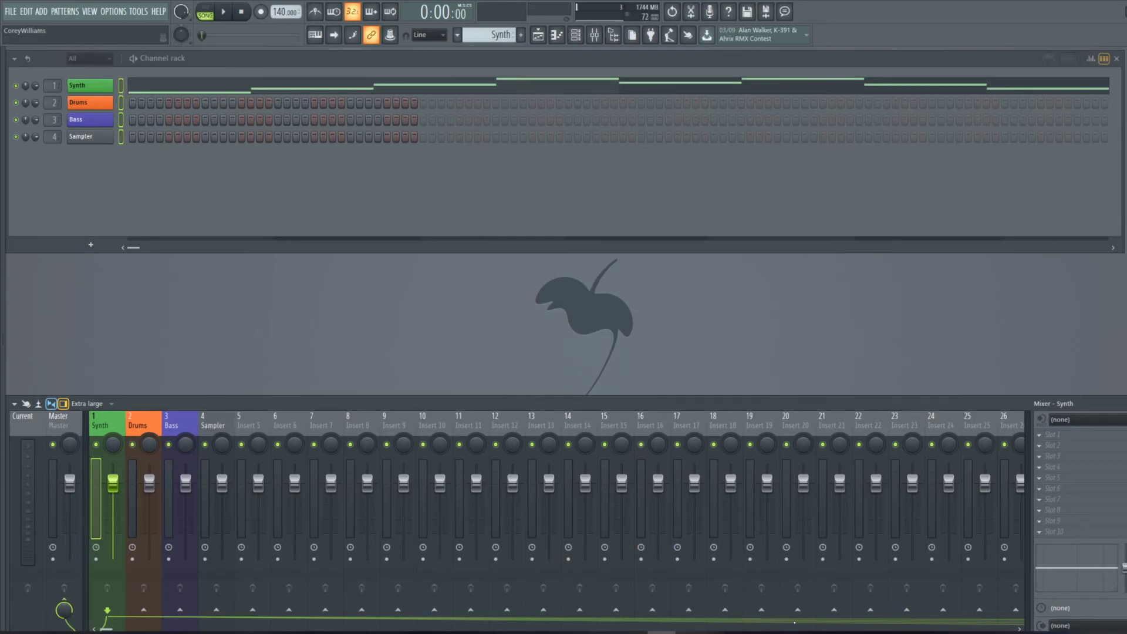
{"action": "left_click", "coordinate": [886, 632]}
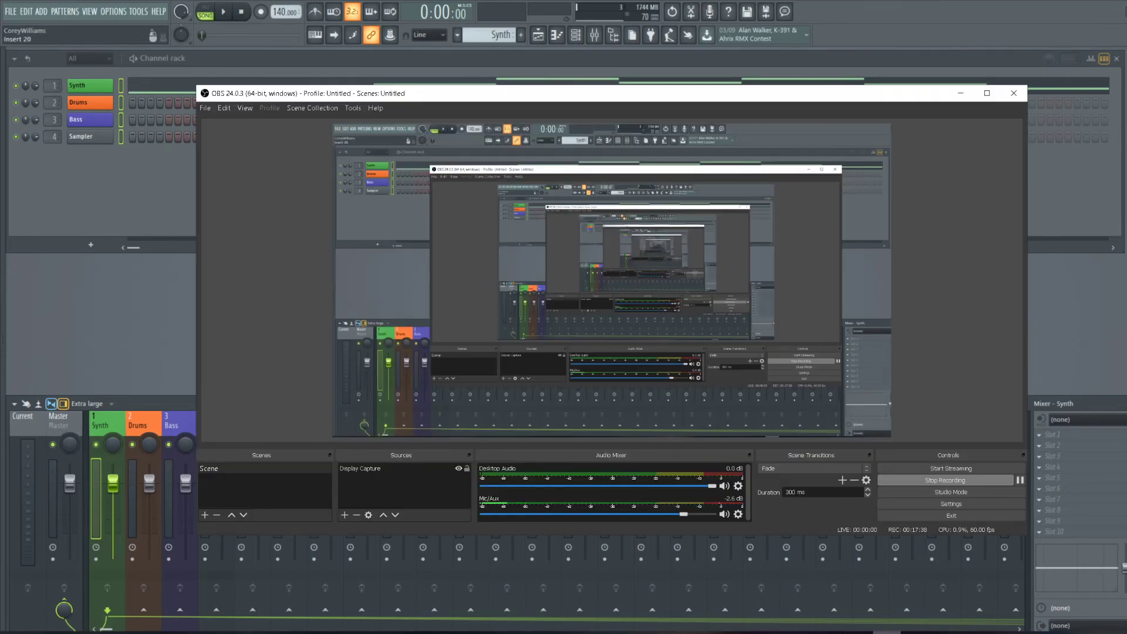